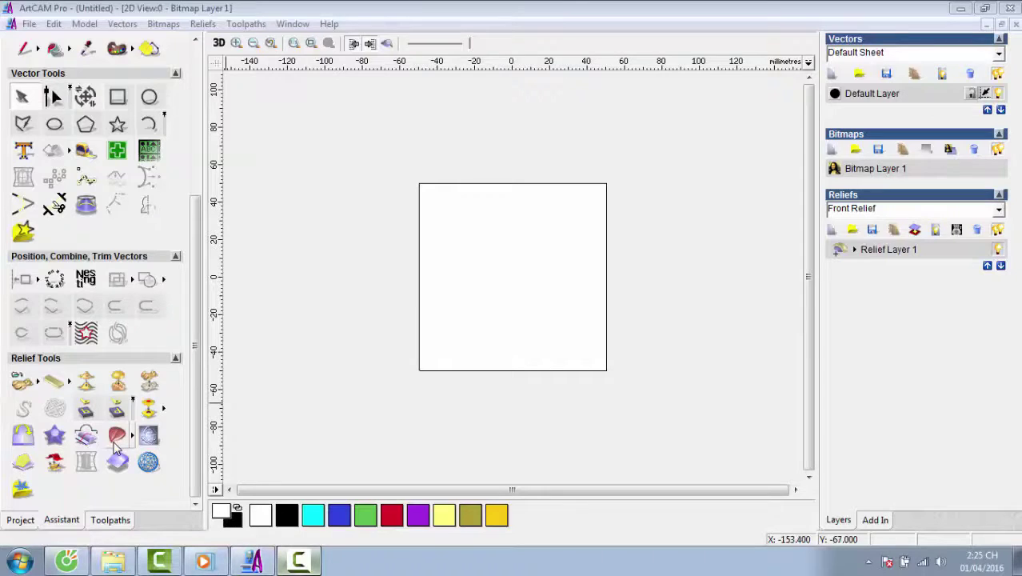
Examine the Two Rail Sweep settings and close them without setting up a sweep.
click(116, 438)
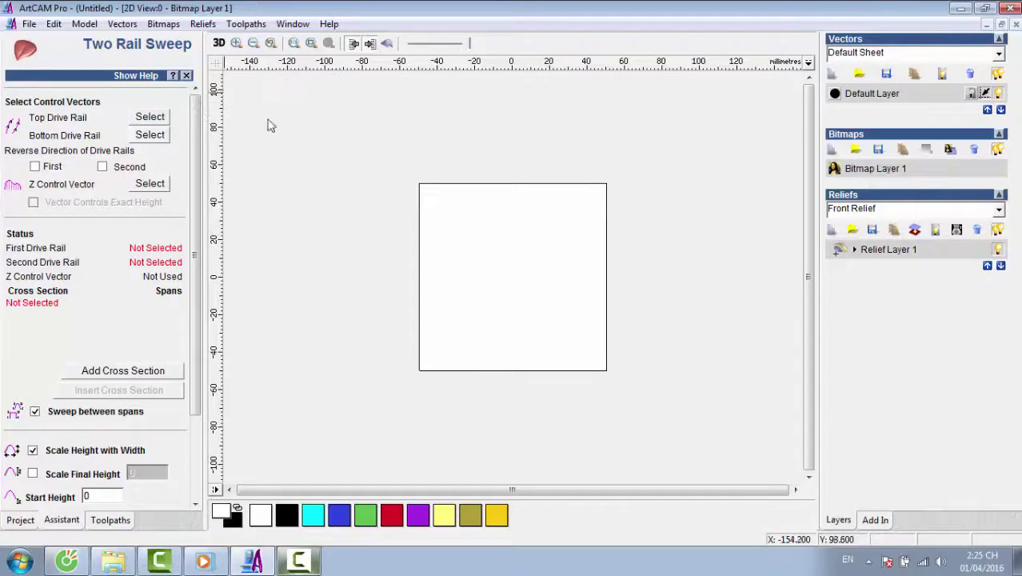
click(187, 76)
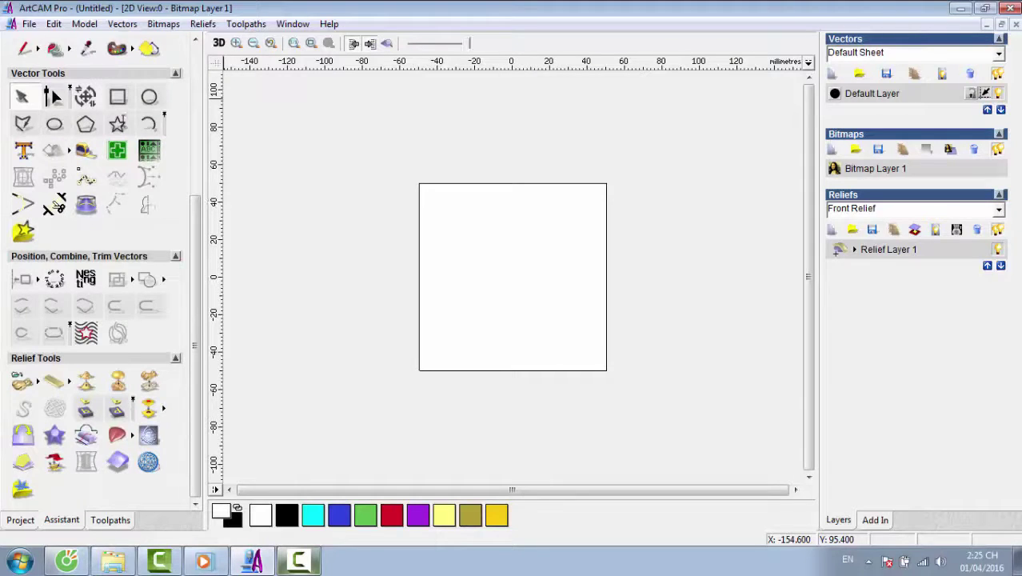
Draw an open two-segment polyline rising diagonally across the page, about 53 mm wide and 69 mm high.
click(53, 97)
click(441, 333)
click(466, 275)
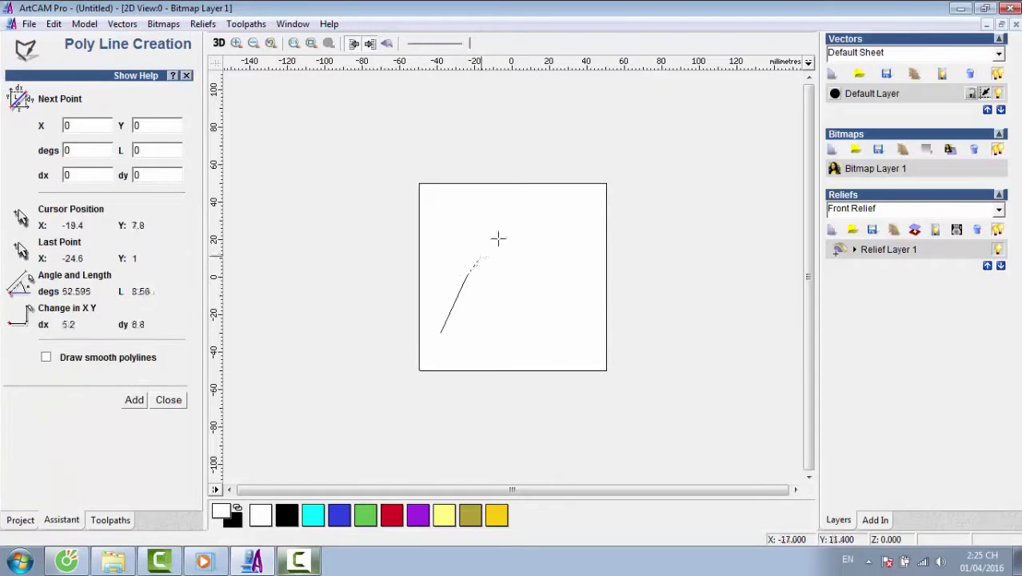
click(540, 204)
click(169, 399)
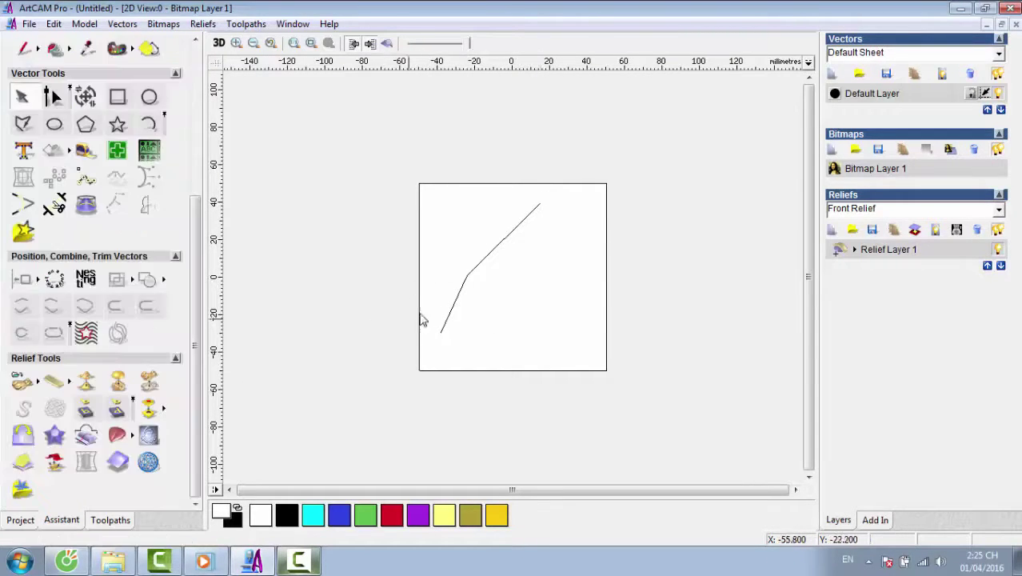
Convert the polyline into a smooth curve with Spline Vectors, using tolerance 1 and ignoring straight spans.
click(457, 299)
click(117, 177)
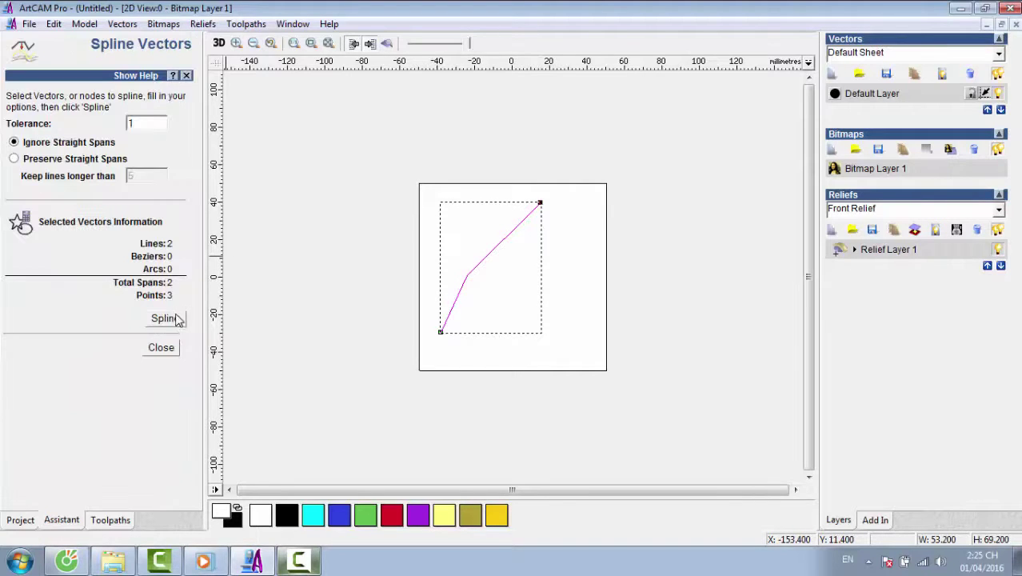
click(176, 319)
click(163, 349)
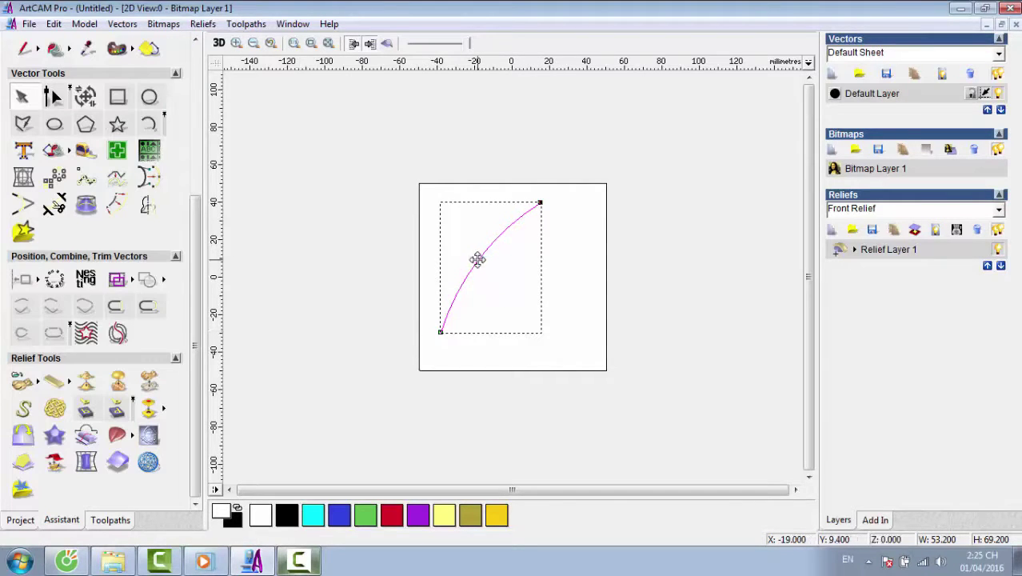
Place a copy of the curve about 16 mm to its right and shift both curves slightly right and down.
drag(479, 257, 531, 288)
click(510, 280)
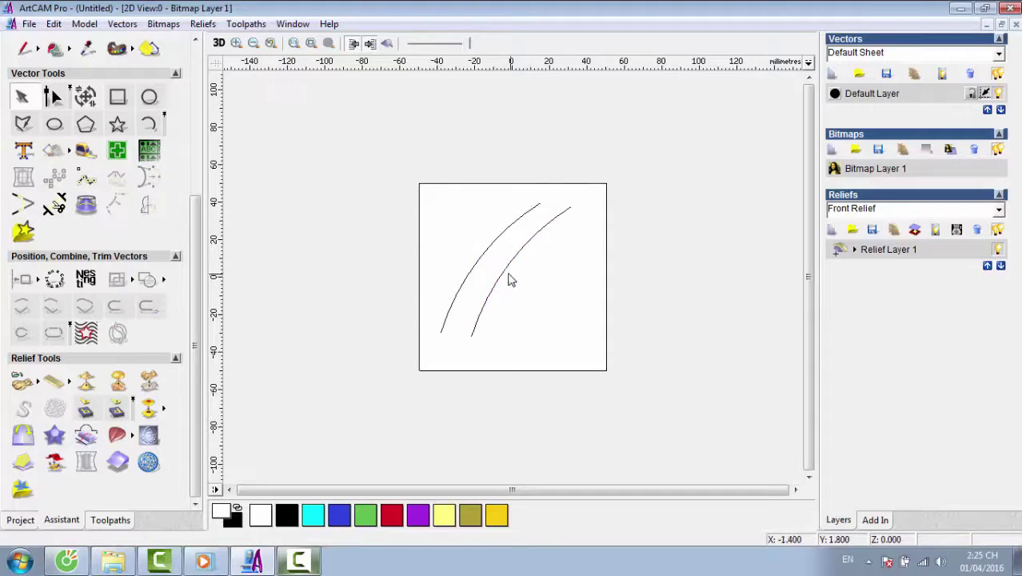
drag(376, 159, 624, 375)
key(Right)
key(Right)
key(Right)
key(Right)
key(Right)
key(Down)
key(Down)
key(Down)
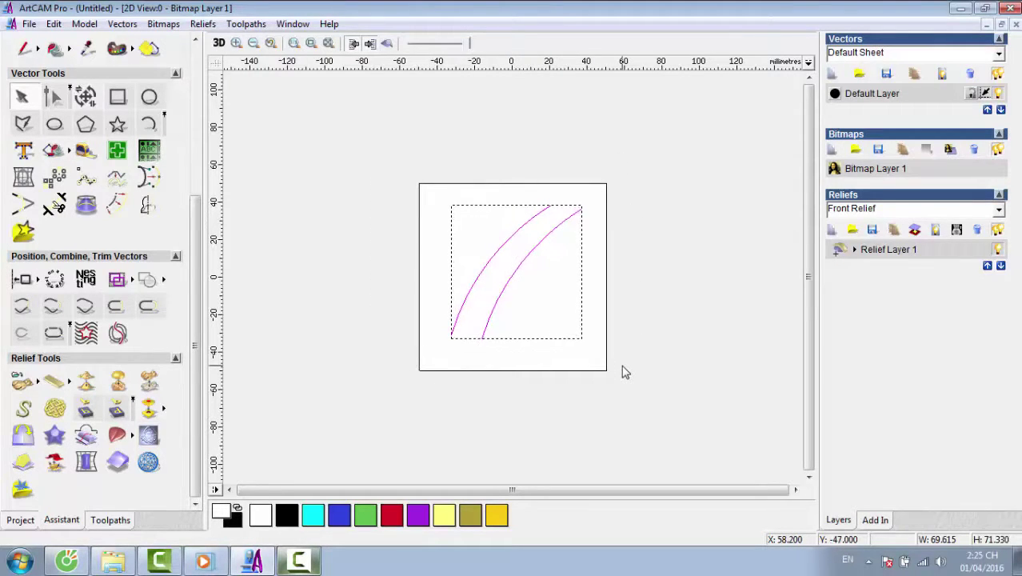
click(653, 274)
Draw an open inverted-V polyline about 17 mm wide and 12.6 mm high to the upper left of the curves.
scroll(500, 295, up, 1)
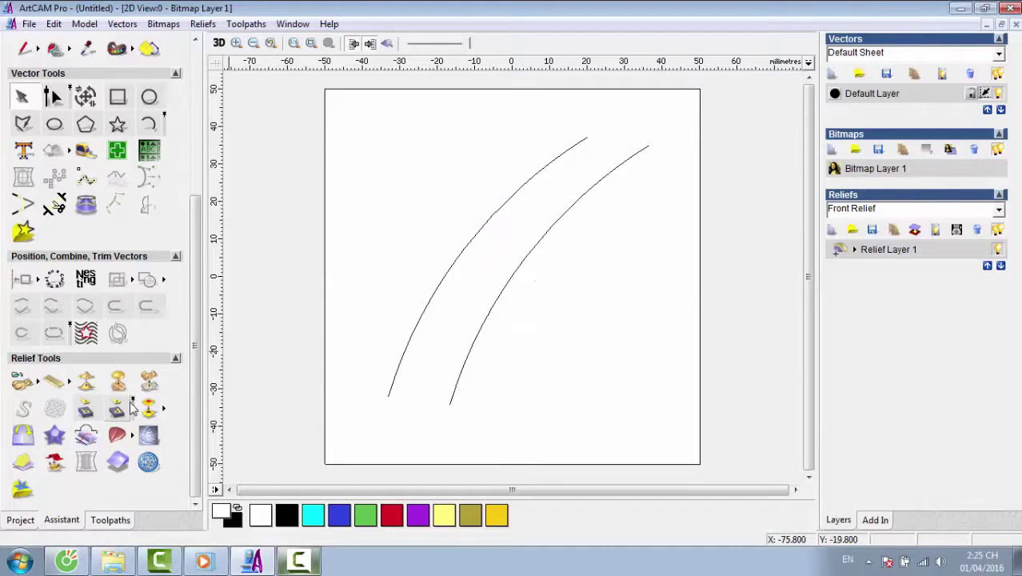
click(399, 375)
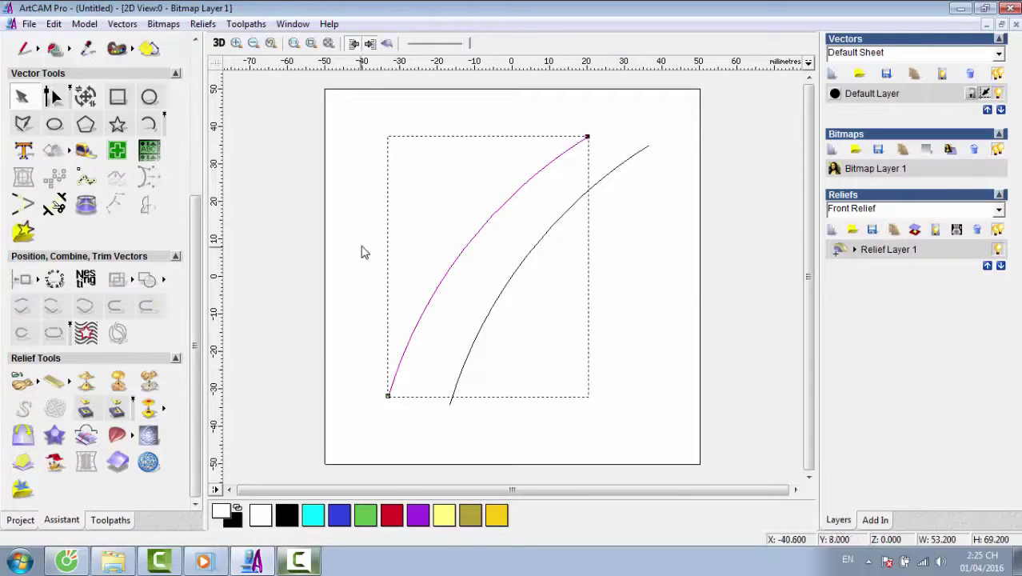
click(361, 251)
click(23, 123)
click(356, 211)
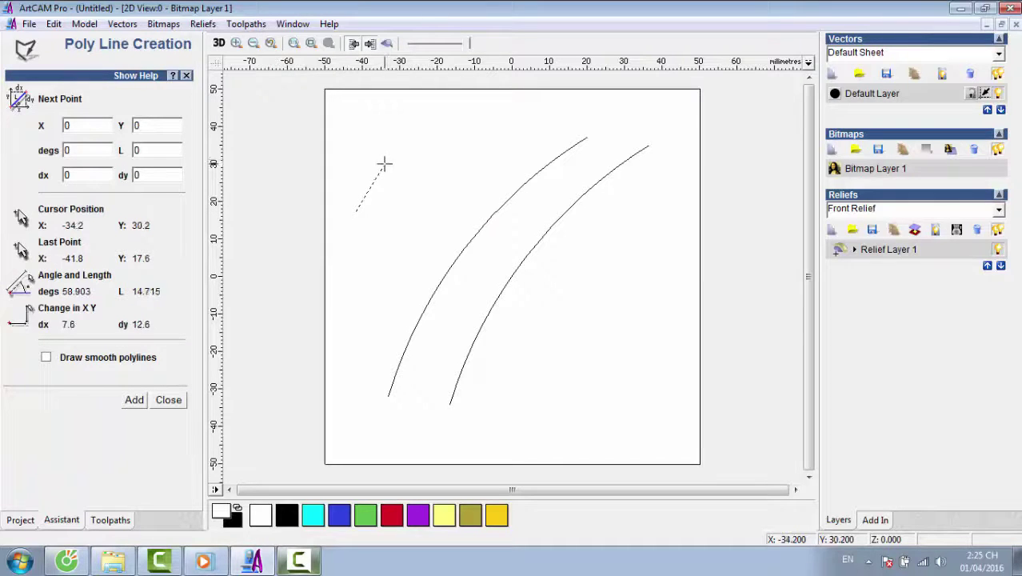
key(Escape)
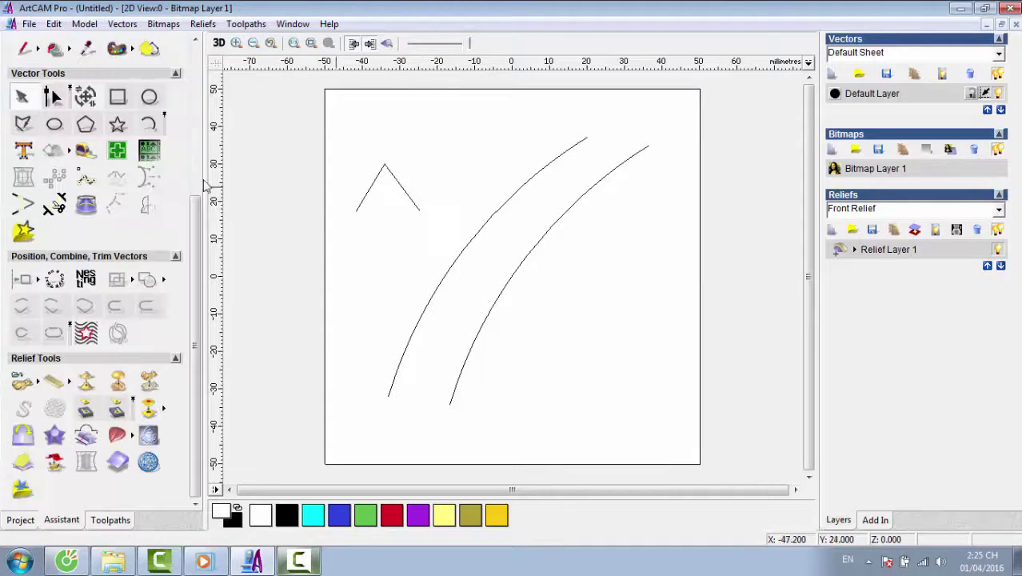
Draw a Start - End - Point On Arc semicircle about 17 mm wide and 8.6 mm high near the page's upper edge.
click(149, 124)
click(430, 133)
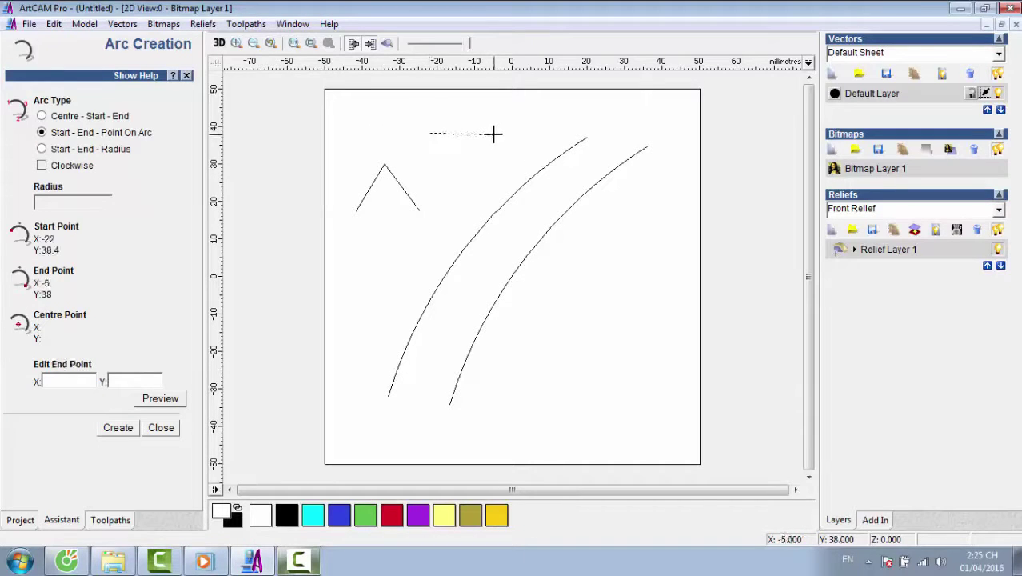
click(493, 132)
click(491, 112)
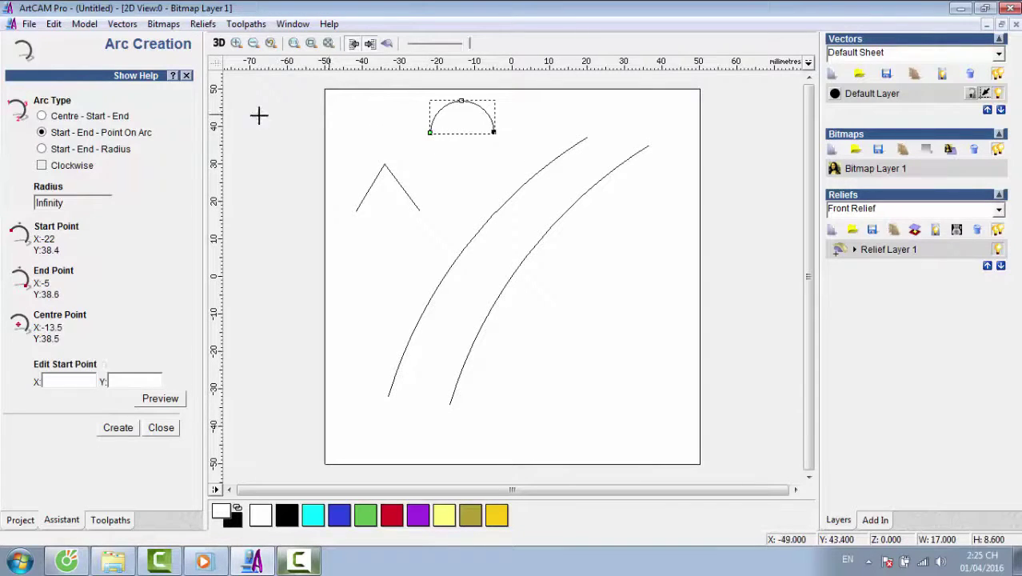
click(187, 75)
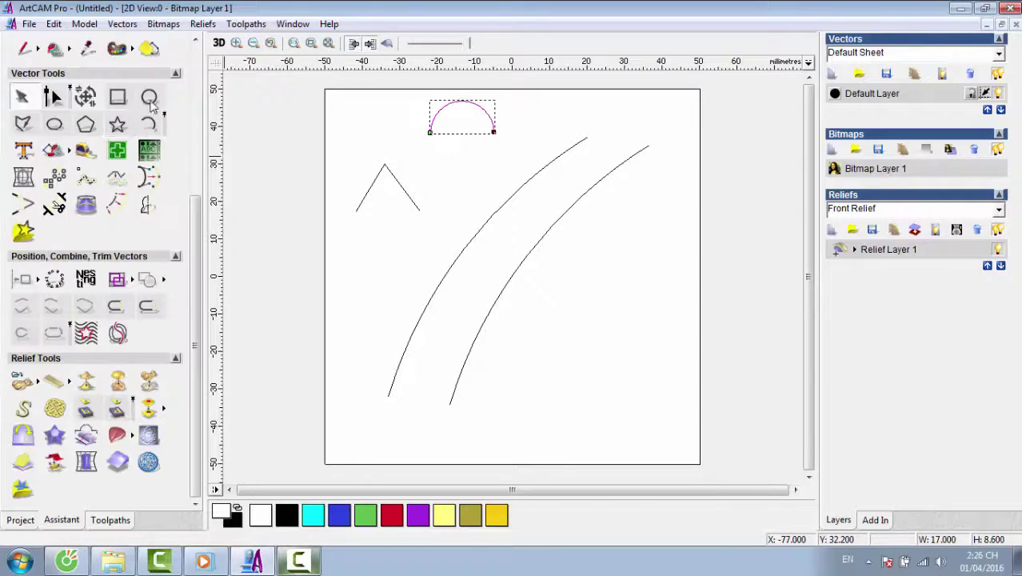
Draw an open trapezoid polyline about 25 mm wide and 7 mm high above the upper ends of the curves.
click(22, 125)
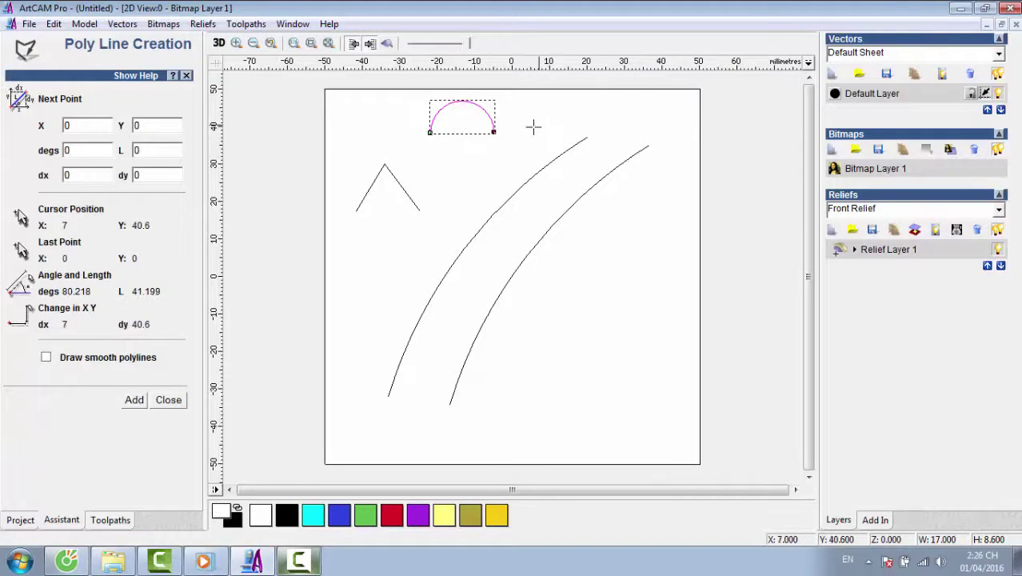
click(578, 129)
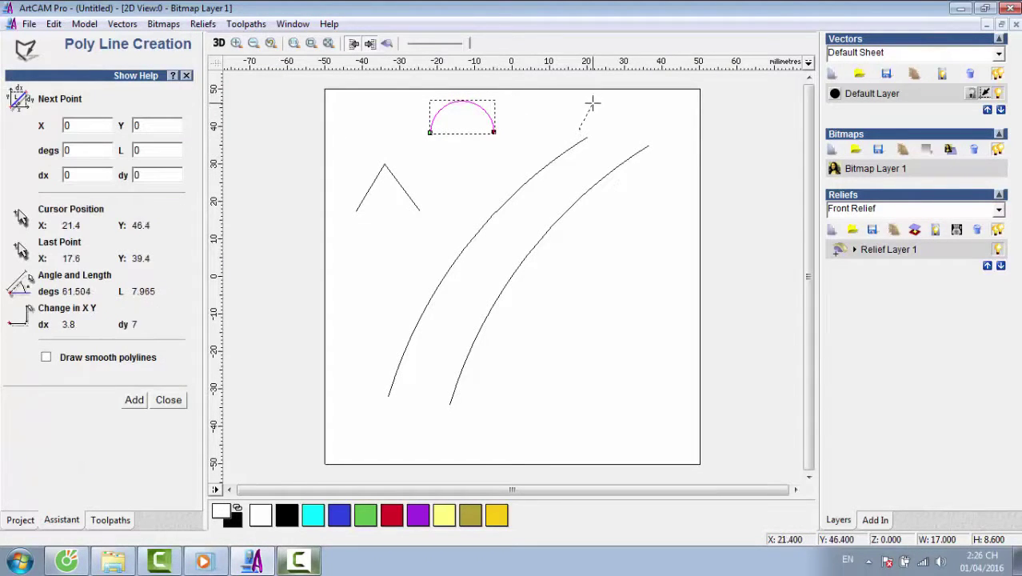
click(592, 102)
click(659, 102)
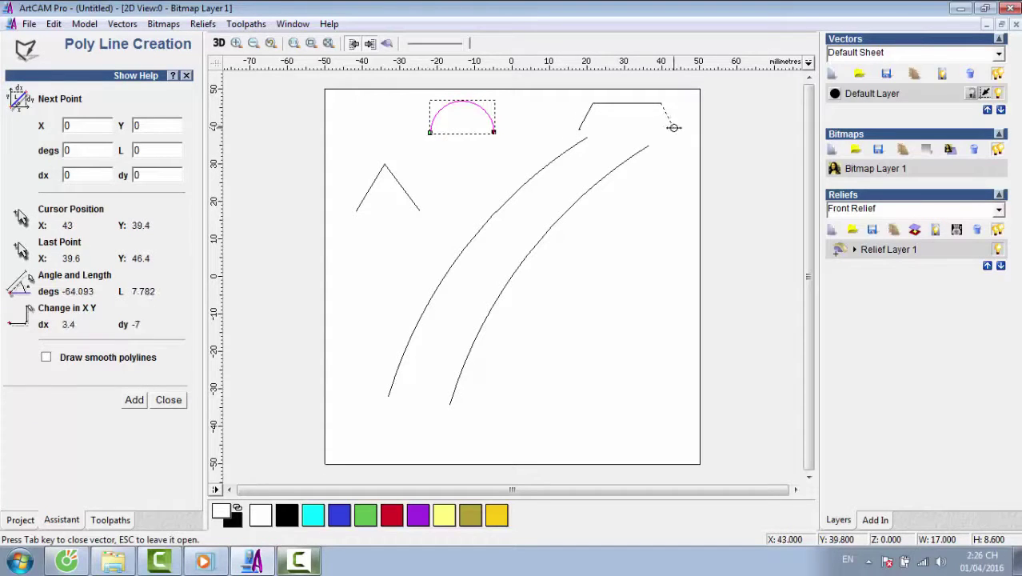
click(673, 128)
key(Escape)
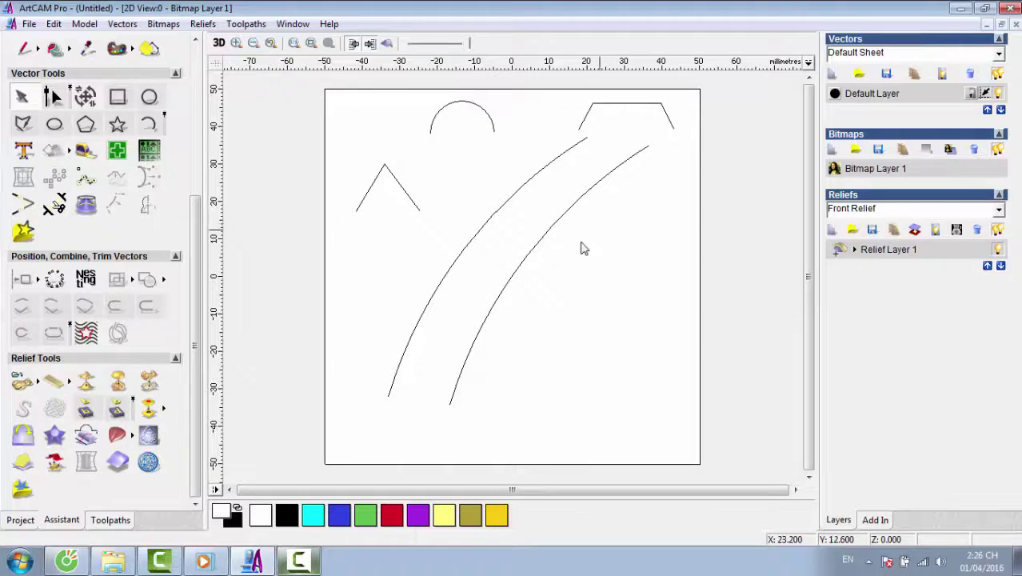
Start a Two Rail Sweep using the left long curve as the first drive rail and the right one as the second.
click(459, 267)
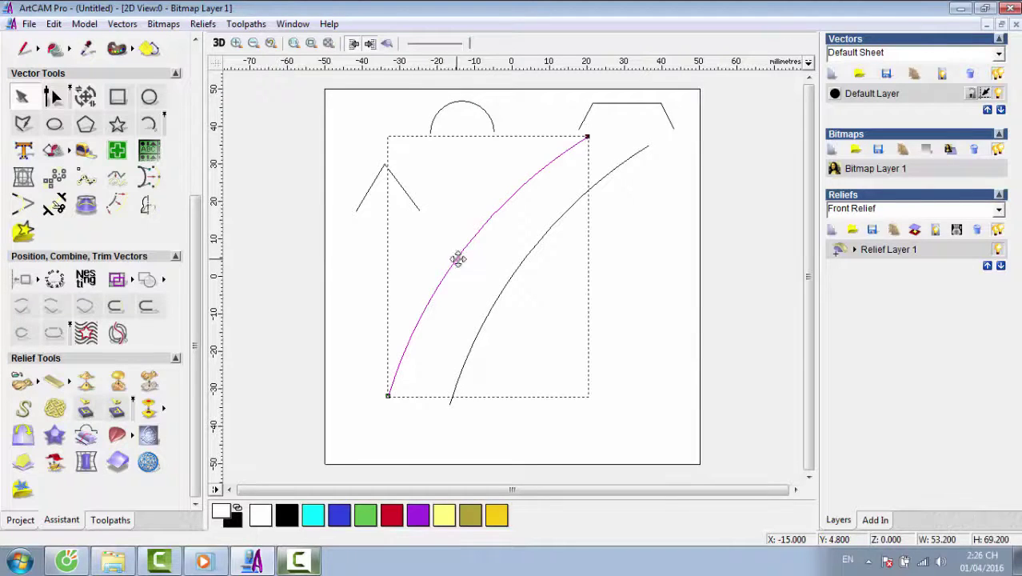
shift+click(496, 310)
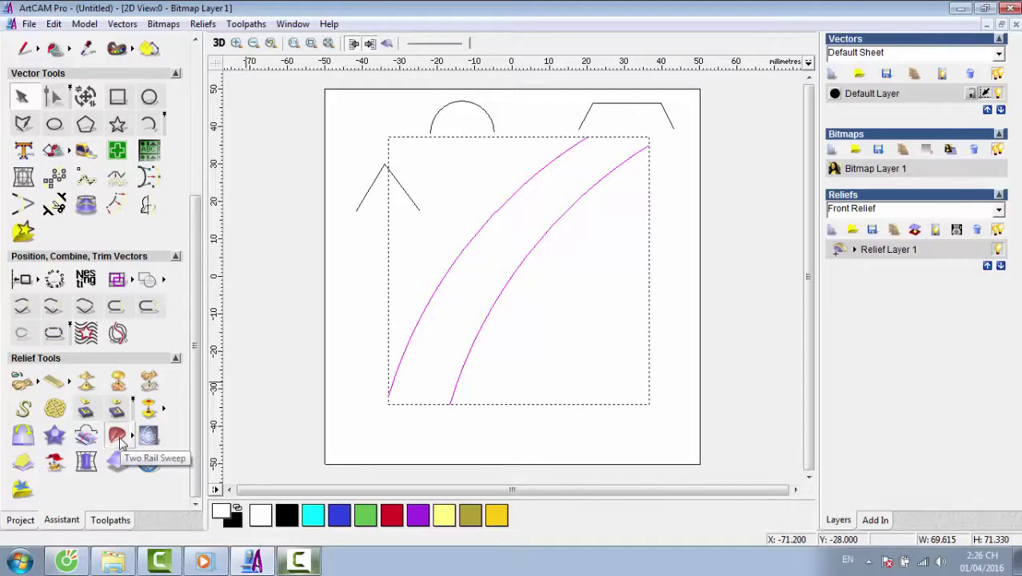
click(118, 436)
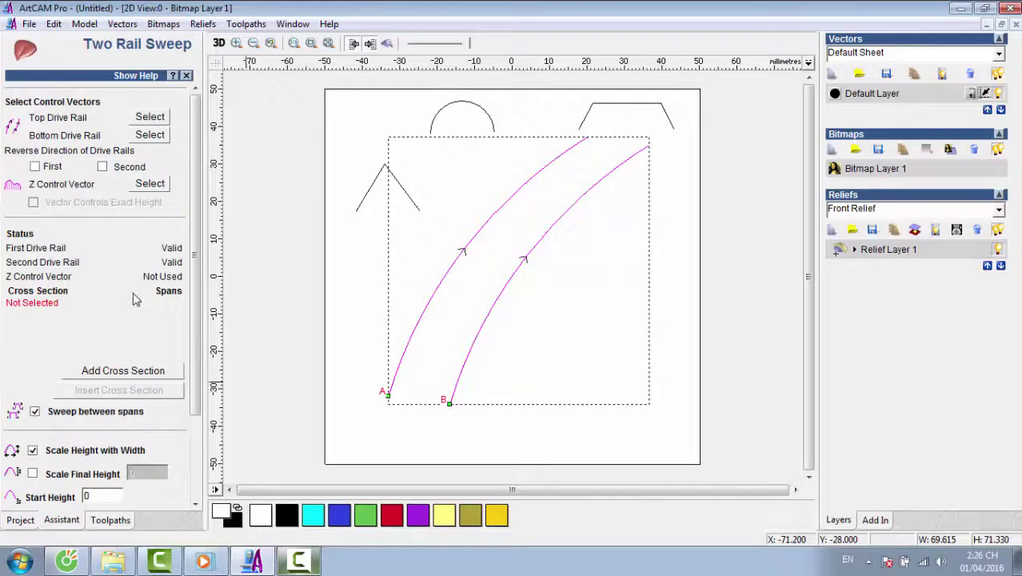
Add the inverted V, the semicircular arc and the open trapezoid, in that order, as the sweep's cross sections.
click(405, 196)
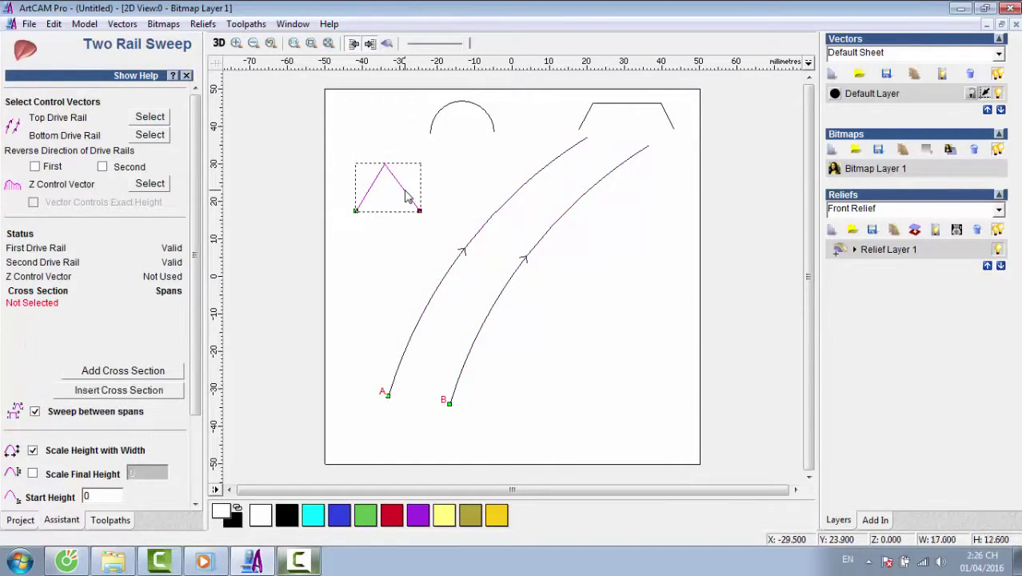
click(140, 379)
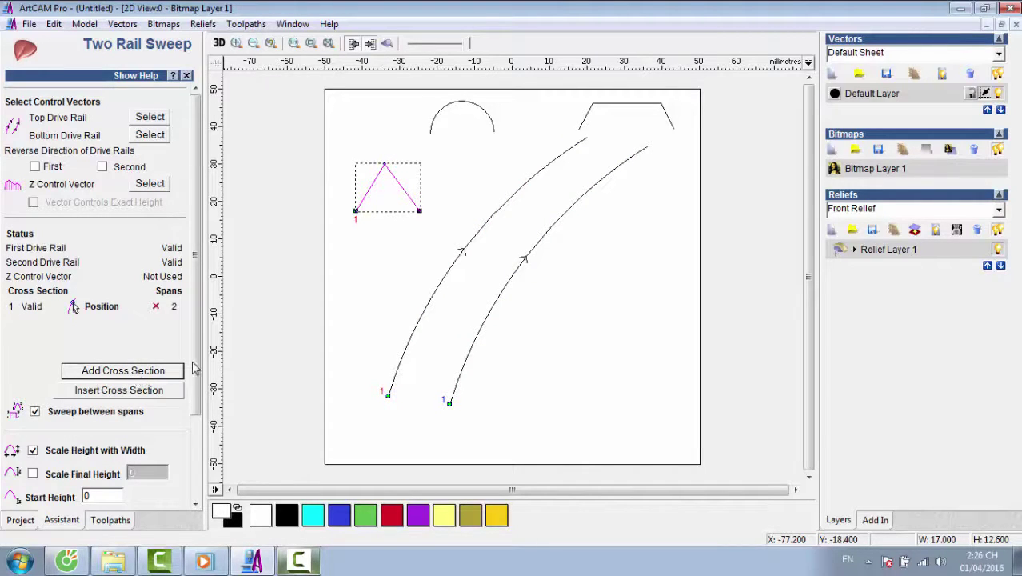
scroll(193, 368, down, 3)
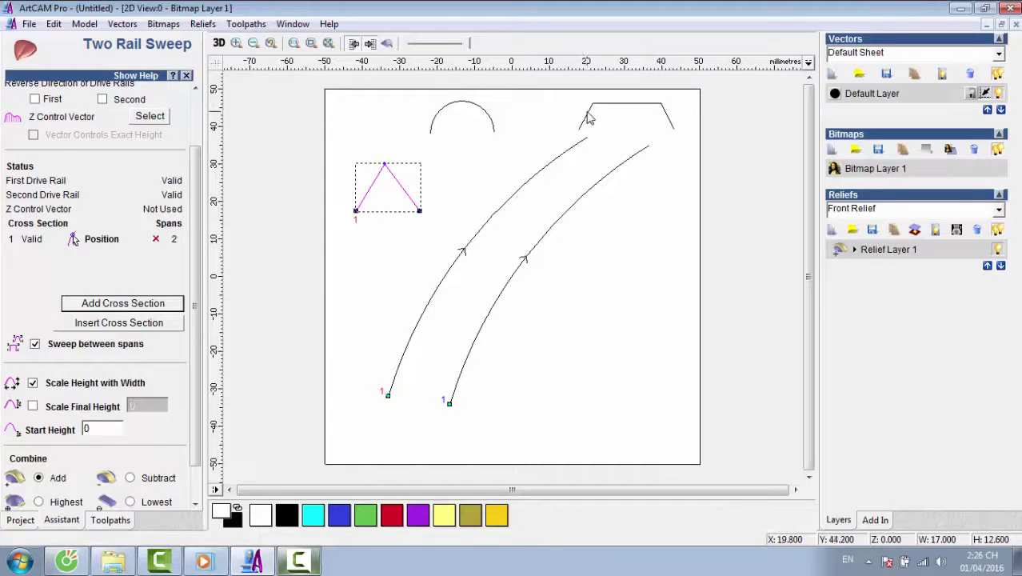
click(494, 131)
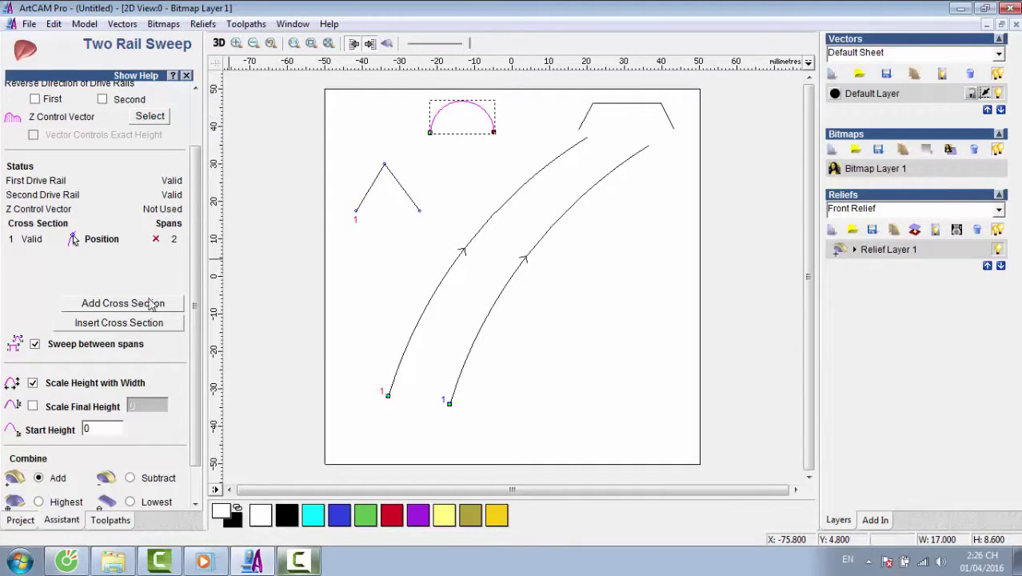
click(110, 310)
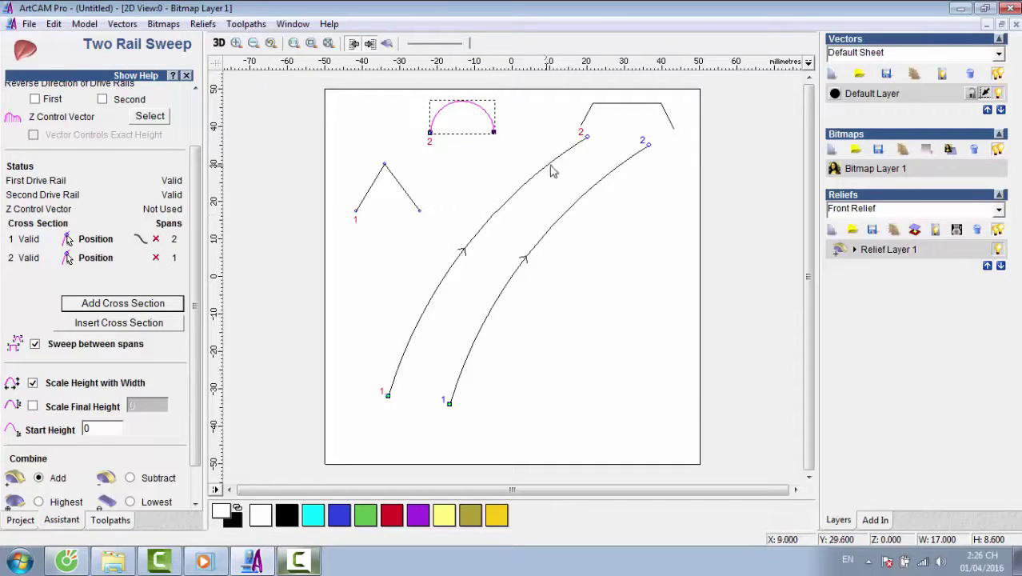
click(586, 117)
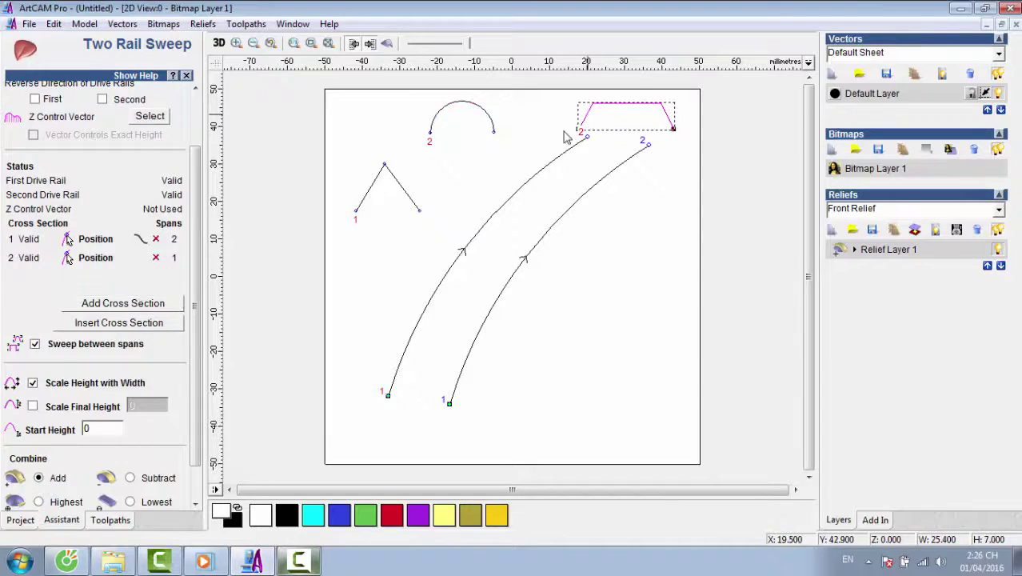
click(163, 309)
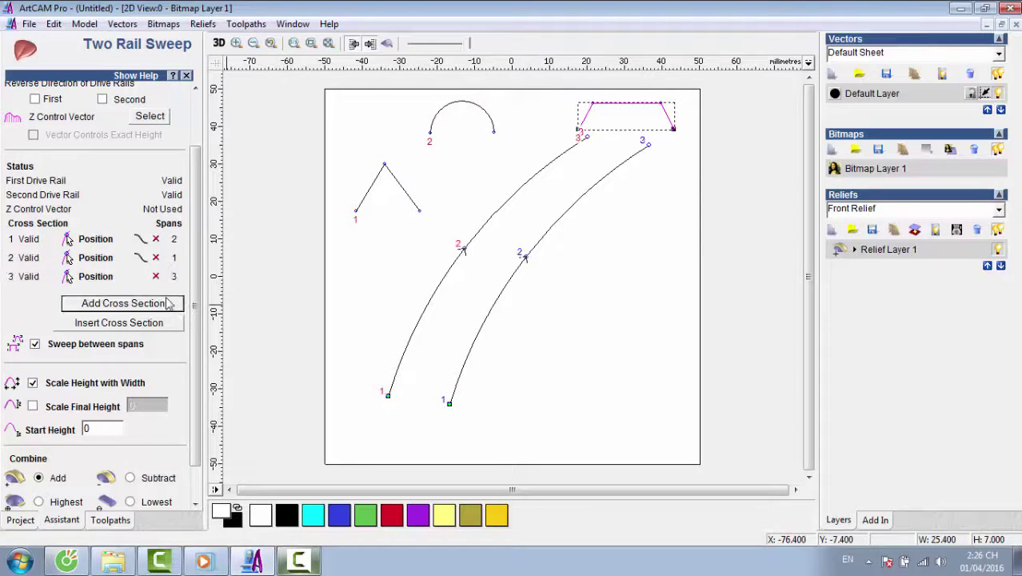
Reposition cross section 2 to the lower part of both rails, at about X -24, Y -10 on the first rail.
click(67, 258)
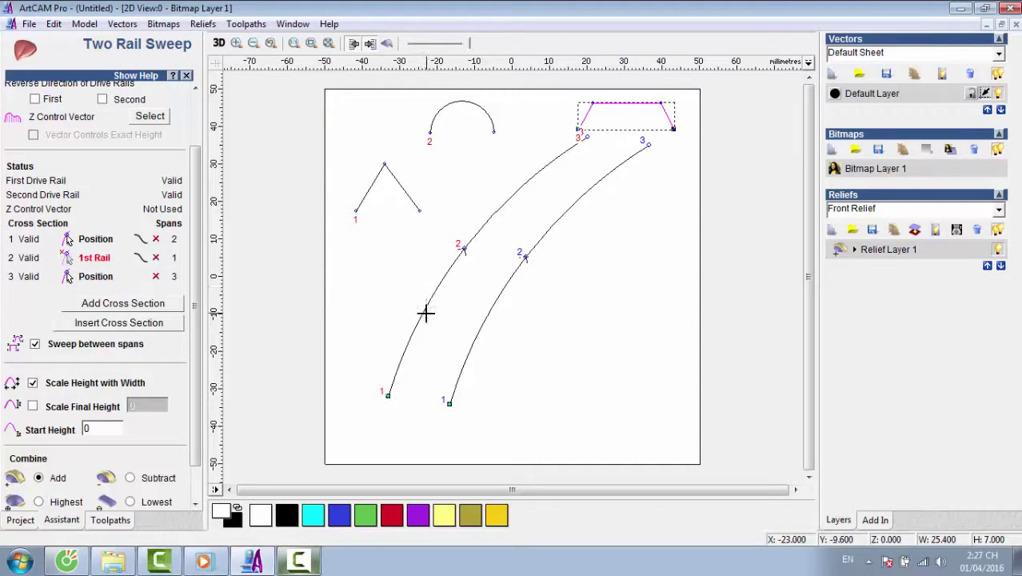
click(422, 314)
click(483, 320)
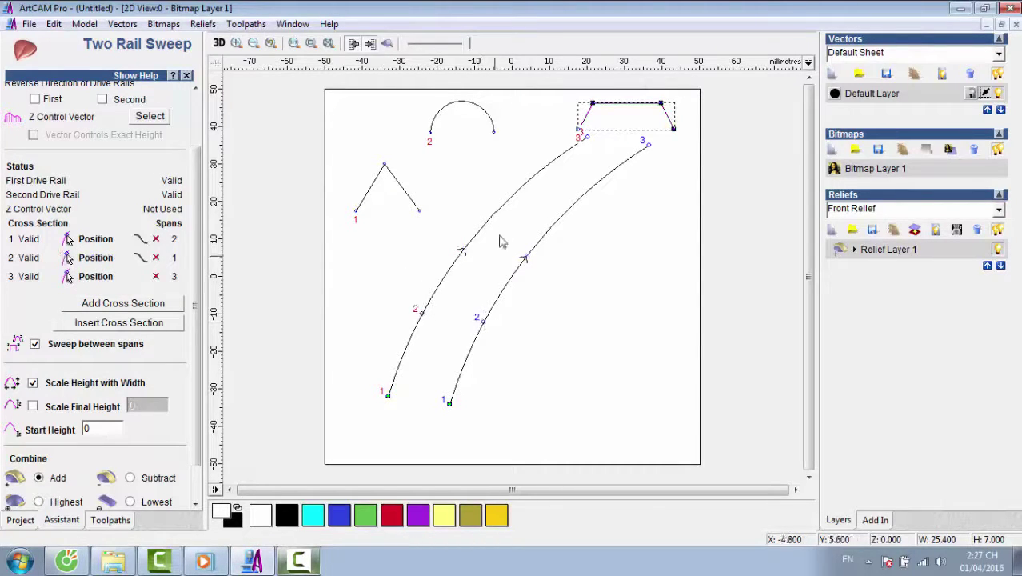
Set cross section 2's position near the rails' upper ends, at about X 2, Y 23 and X 19, Y 22.
click(68, 258)
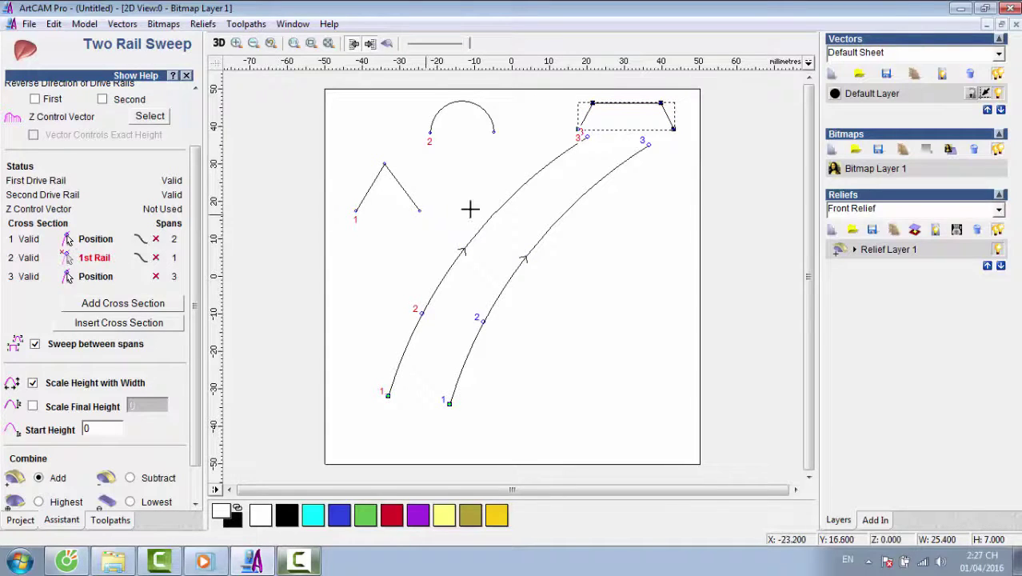
click(521, 189)
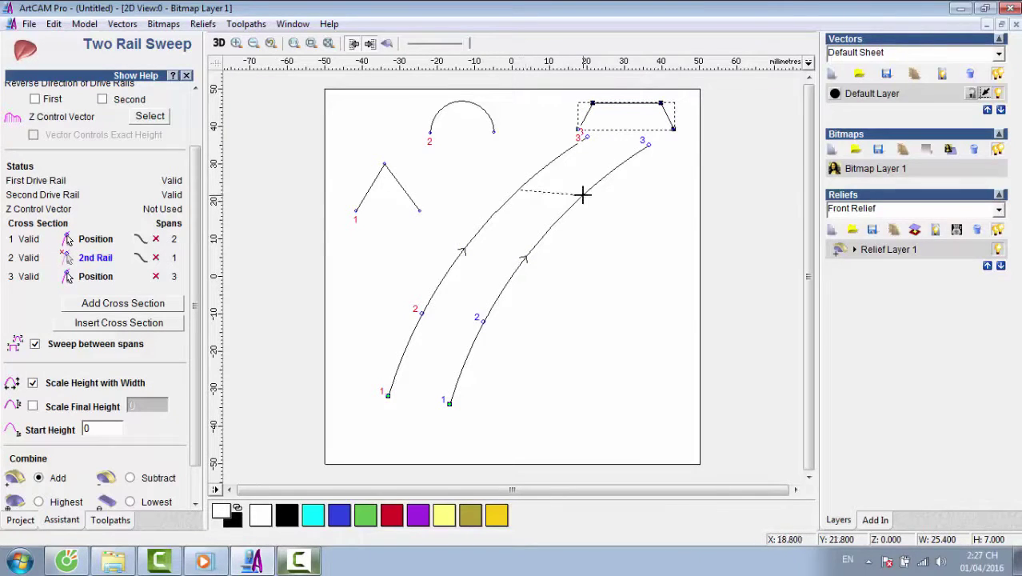
click(584, 194)
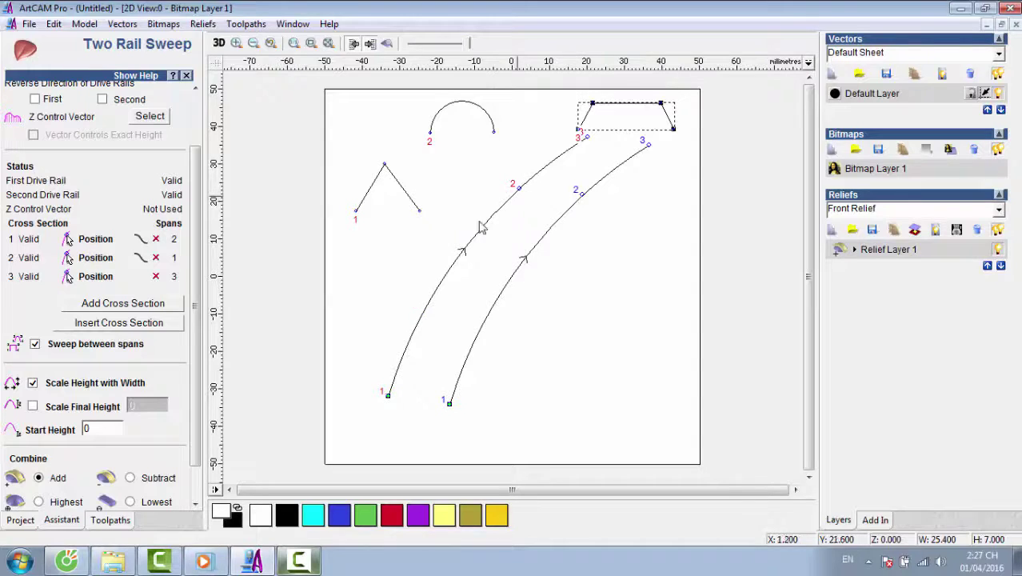
scroll(172, 360, down, 2)
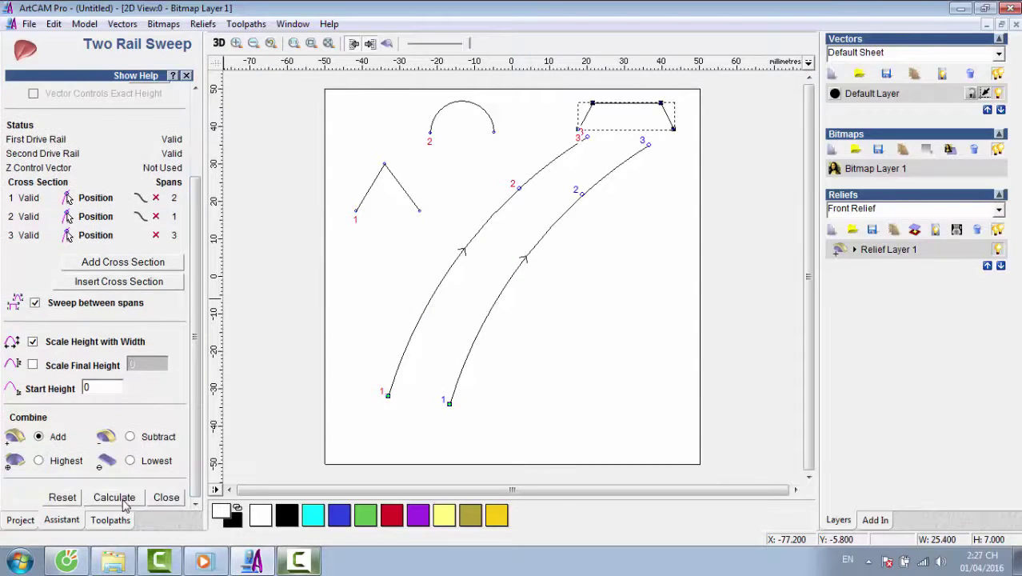
Calculate the two-rail sweep with the Add combine mode and check the resulting relief in 3D.
click(121, 498)
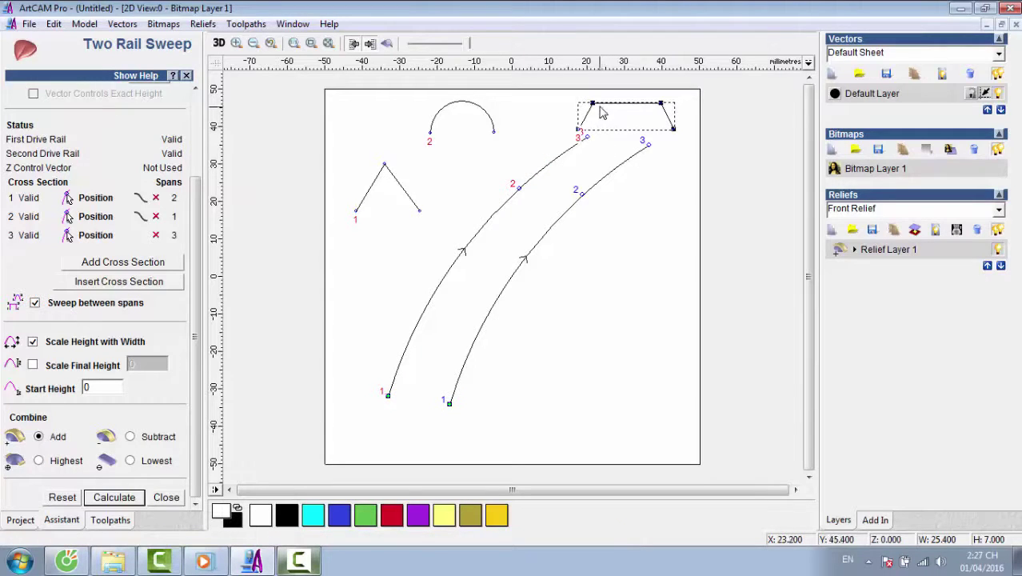
click(219, 43)
drag(483, 309, 509, 189)
click(245, 24)
click(217, 46)
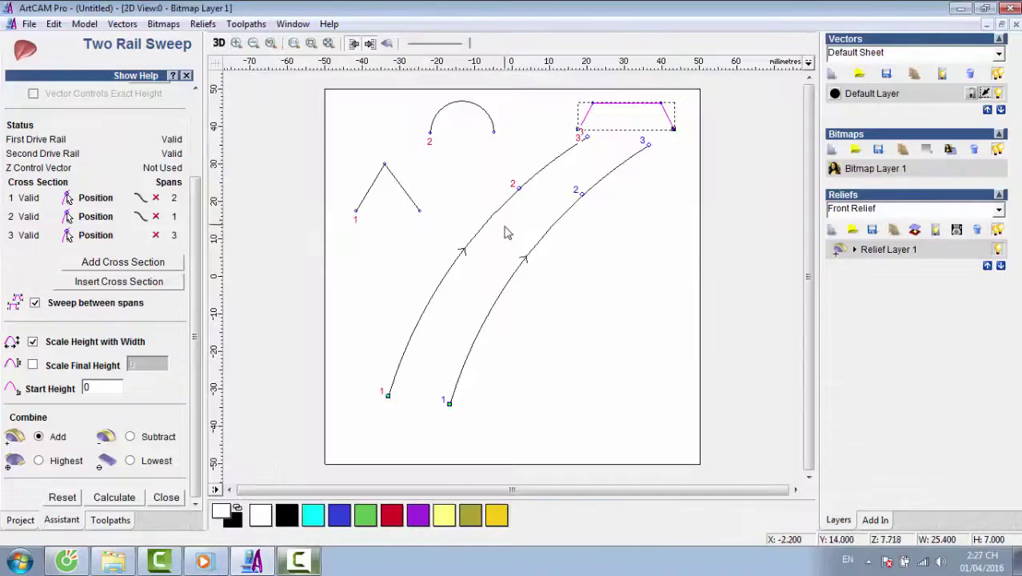
Select both rail curves and examine the swept relief's end shapes and profile transitions in 3D, closing the sweep tool.
click(480, 231)
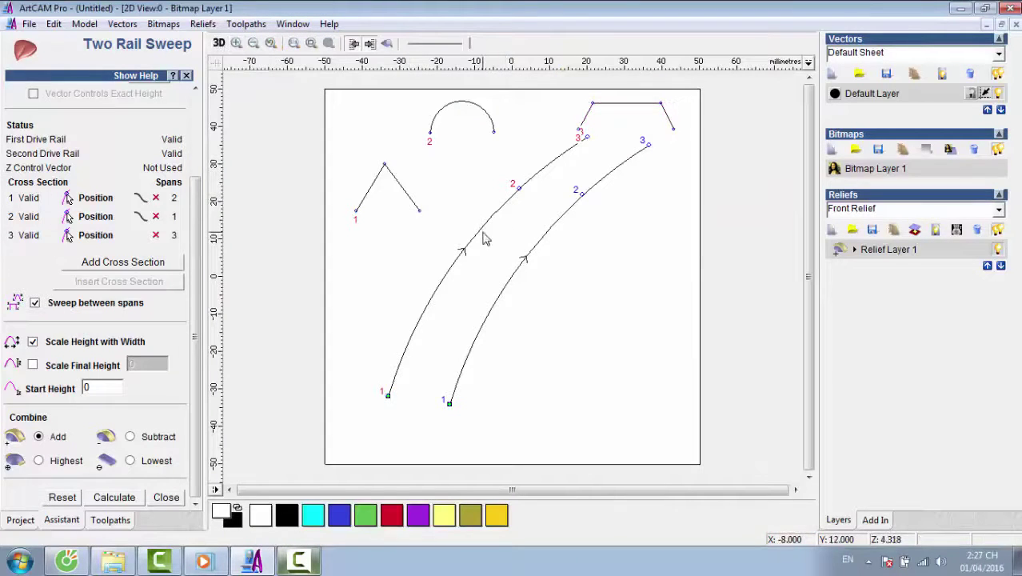
shift+click(509, 287)
click(218, 44)
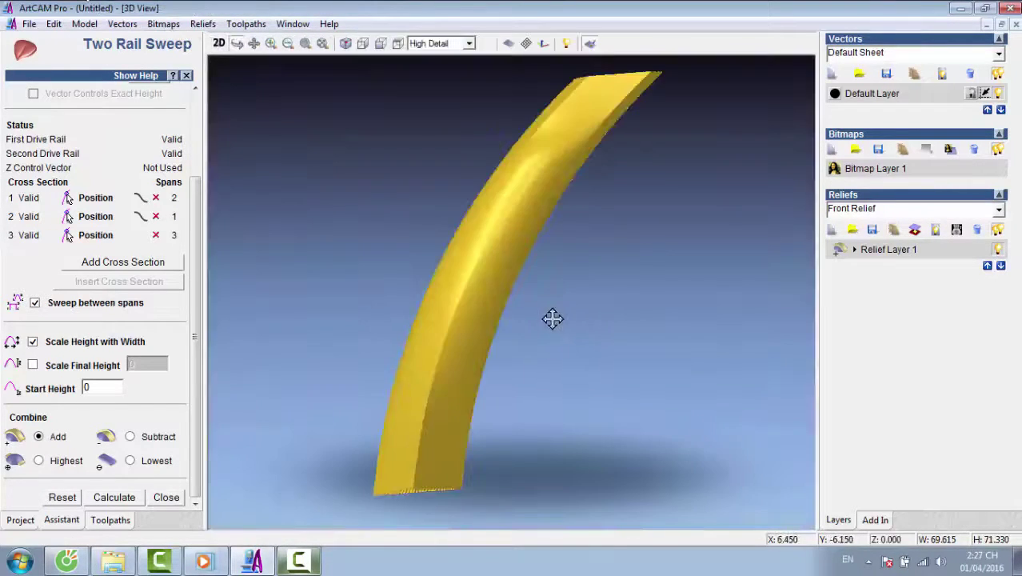
drag(552, 318, 466, 292)
scroll(459, 295, up, 1)
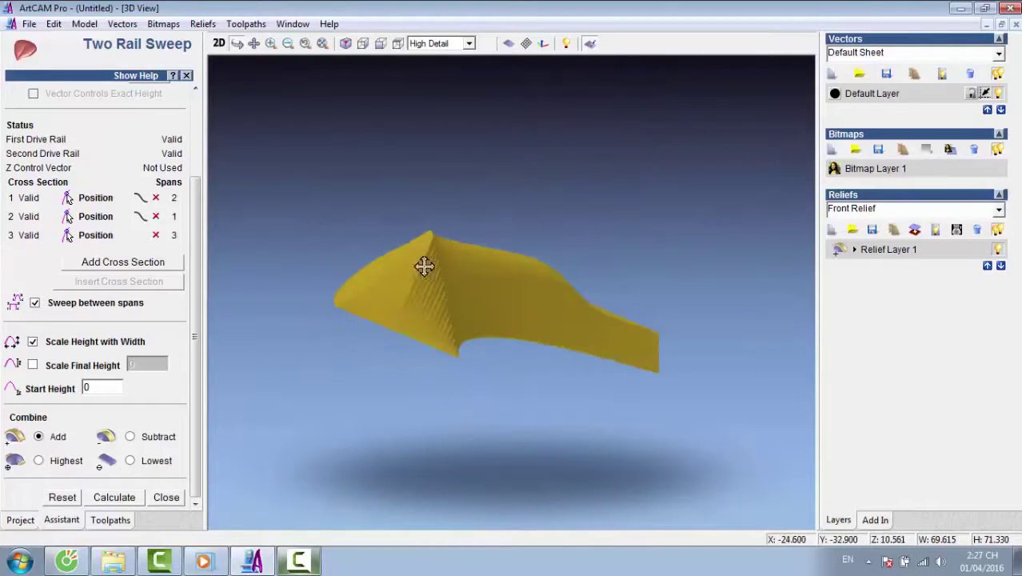
drag(506, 285, 517, 231)
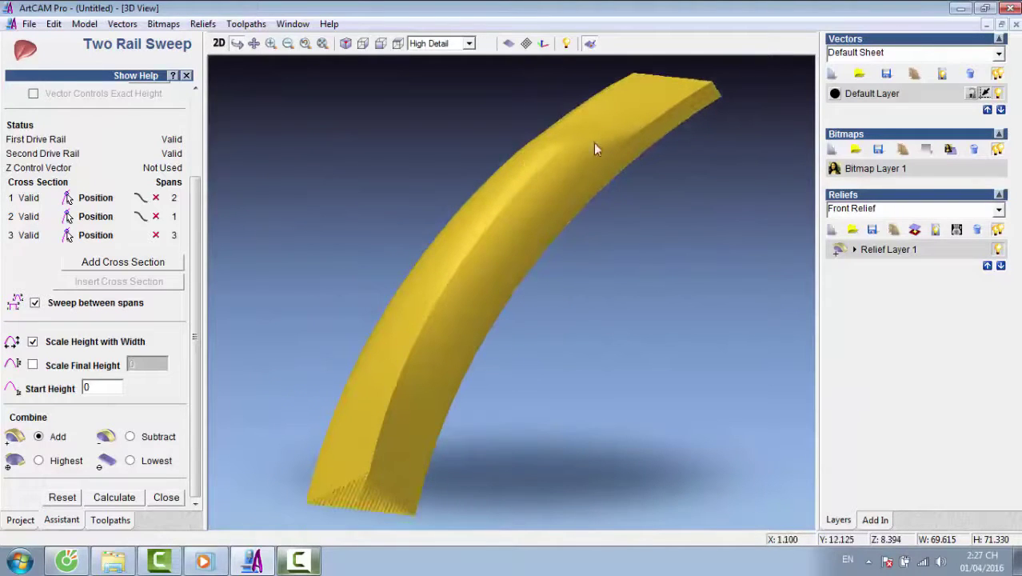
drag(594, 149, 401, 222)
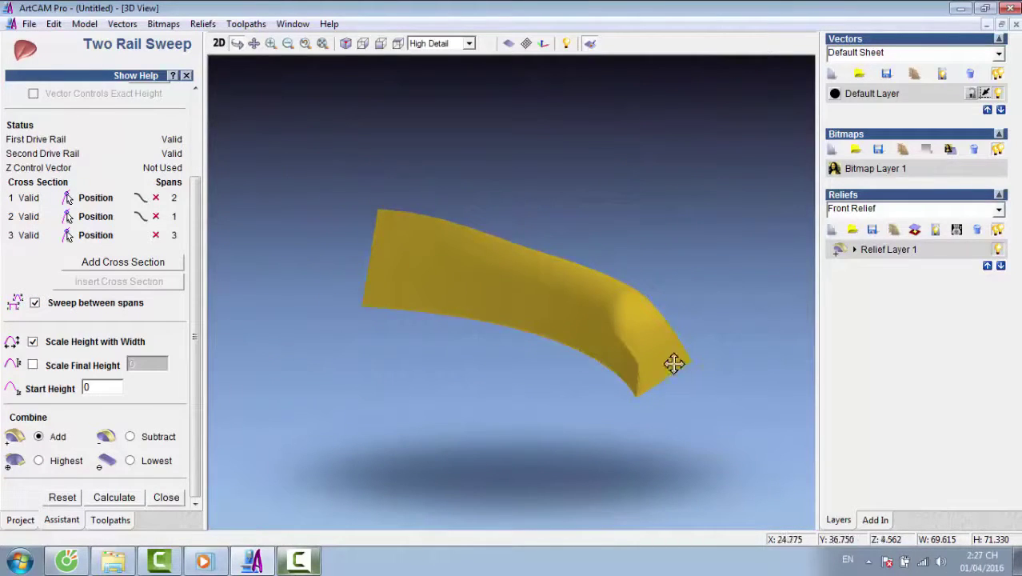
drag(675, 361, 576, 303)
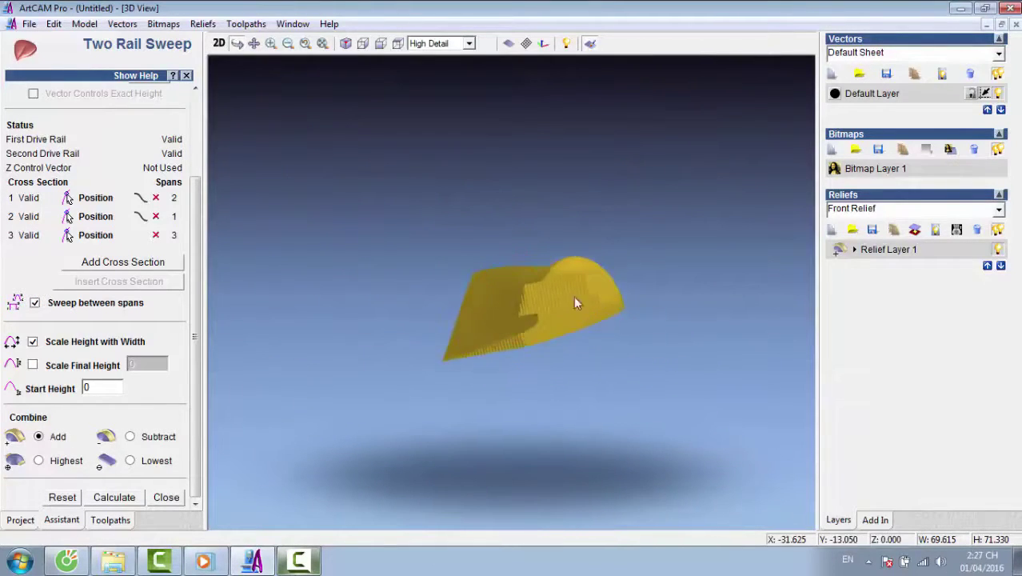
drag(429, 259, 385, 322)
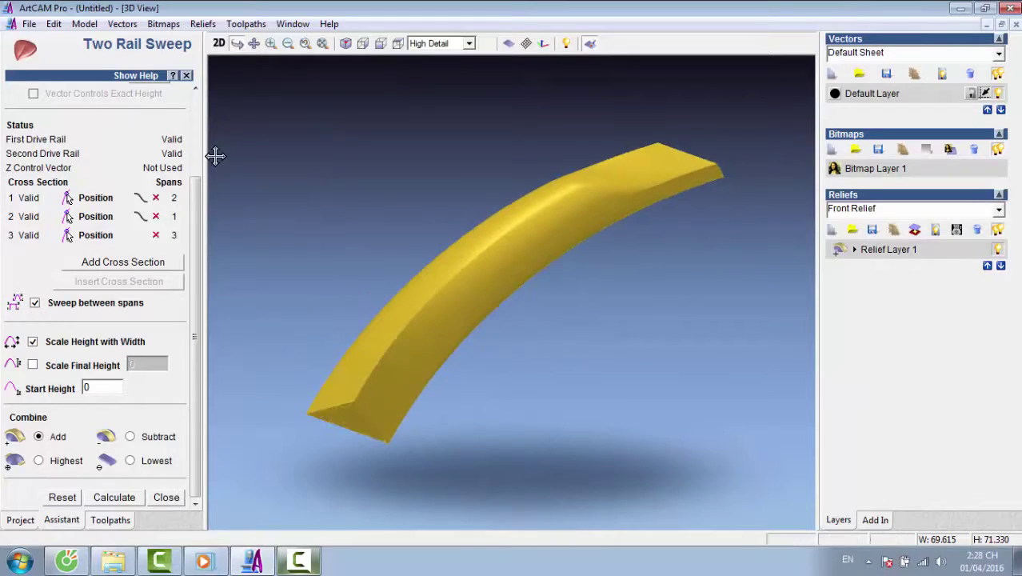
click(186, 76)
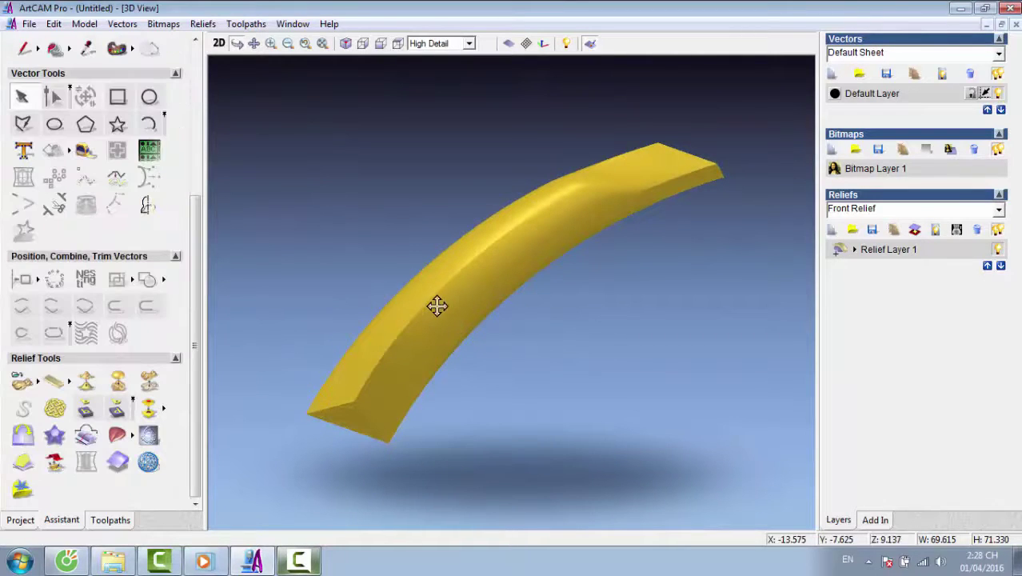
drag(436, 303, 322, 251)
click(220, 44)
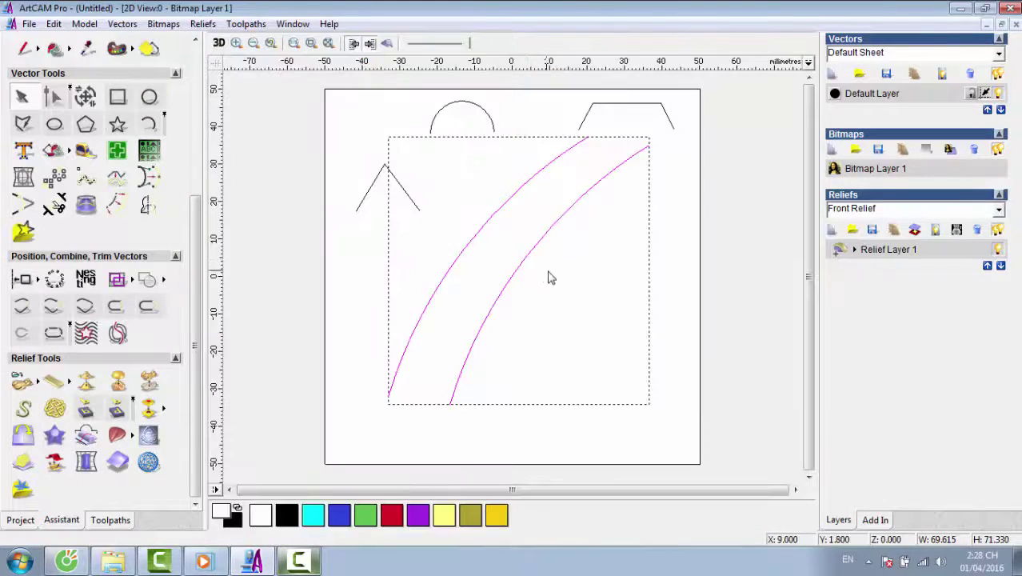
Draw an open polyline through X -42, Y -42; X -40.2, Y -37.6; X 46.8, Y -23.4; and X 46.8, Y -42.
click(548, 295)
click(22, 124)
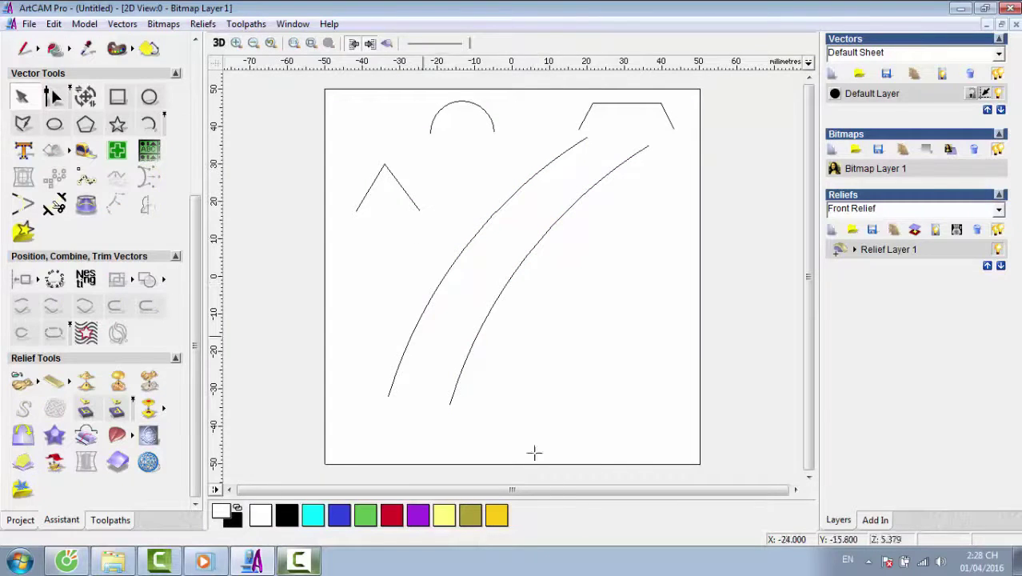
click(355, 432)
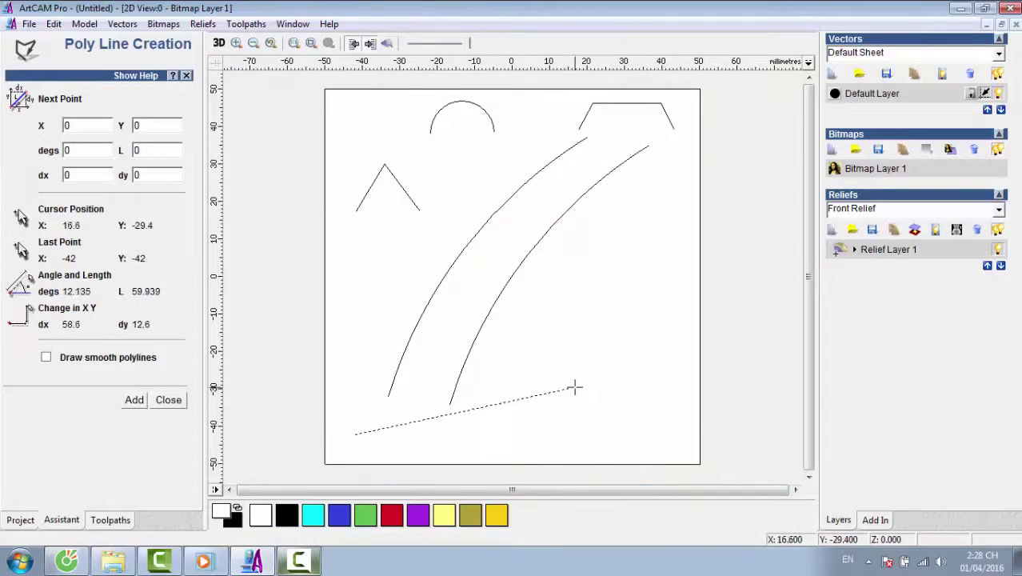
click(363, 417)
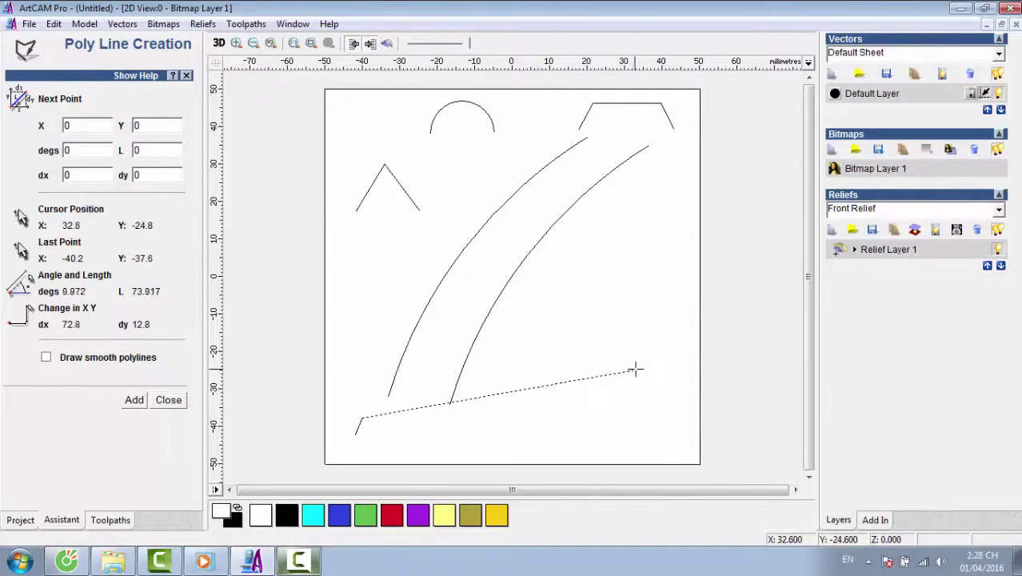
click(688, 366)
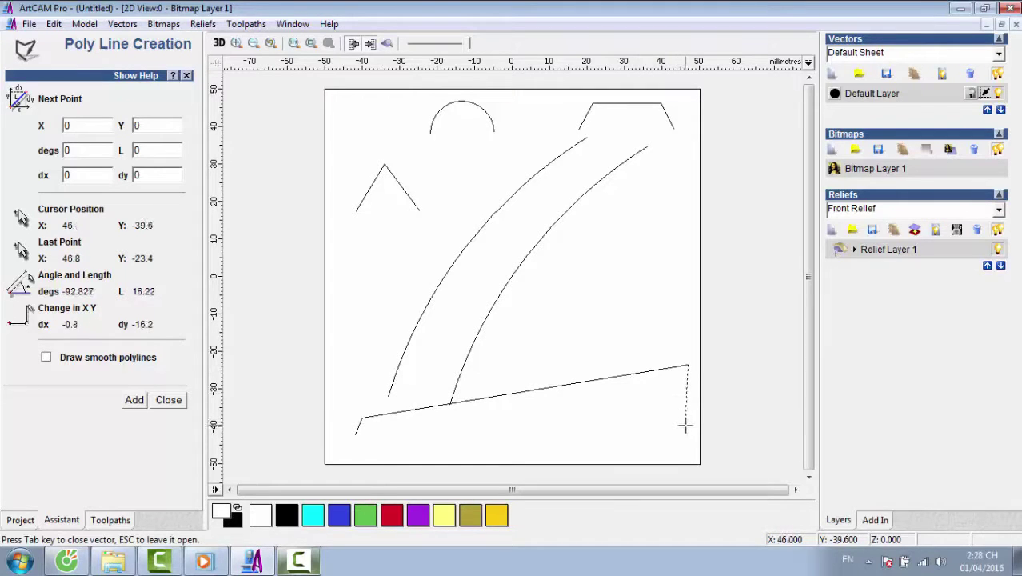
click(688, 432)
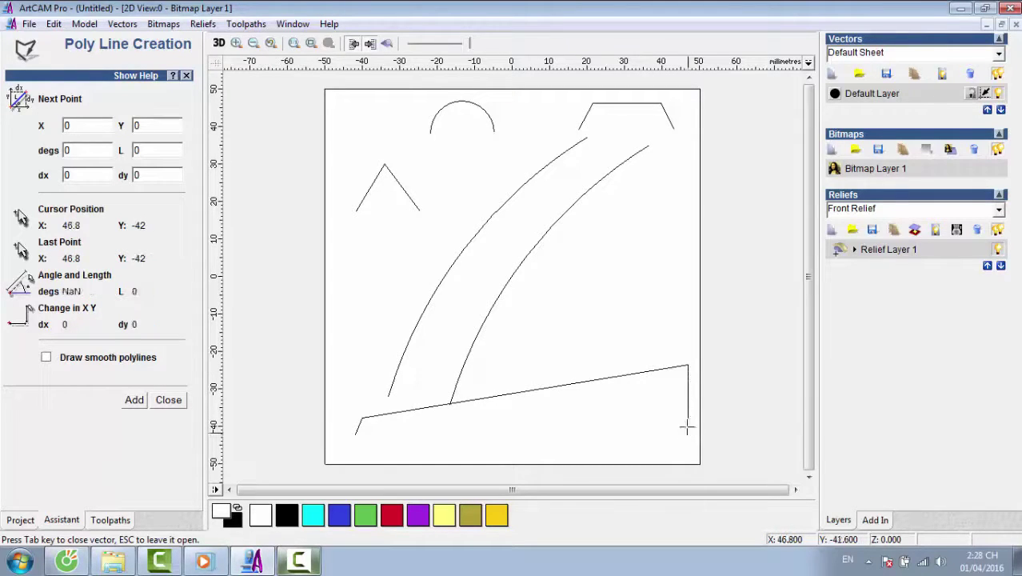
key(Escape)
click(638, 379)
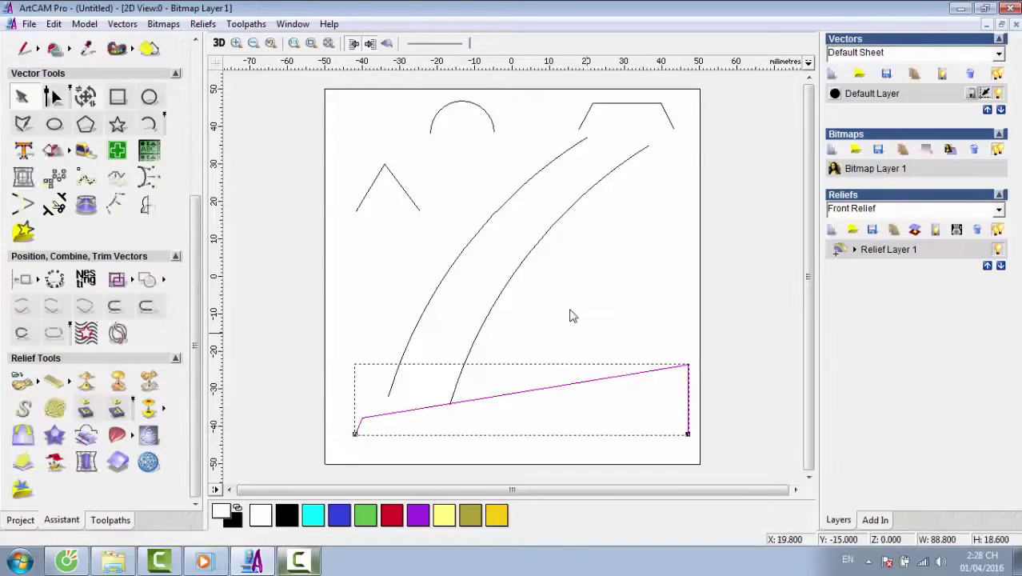
Examine the relief's height along its length in 3D from above and from the side.
click(560, 311)
click(218, 42)
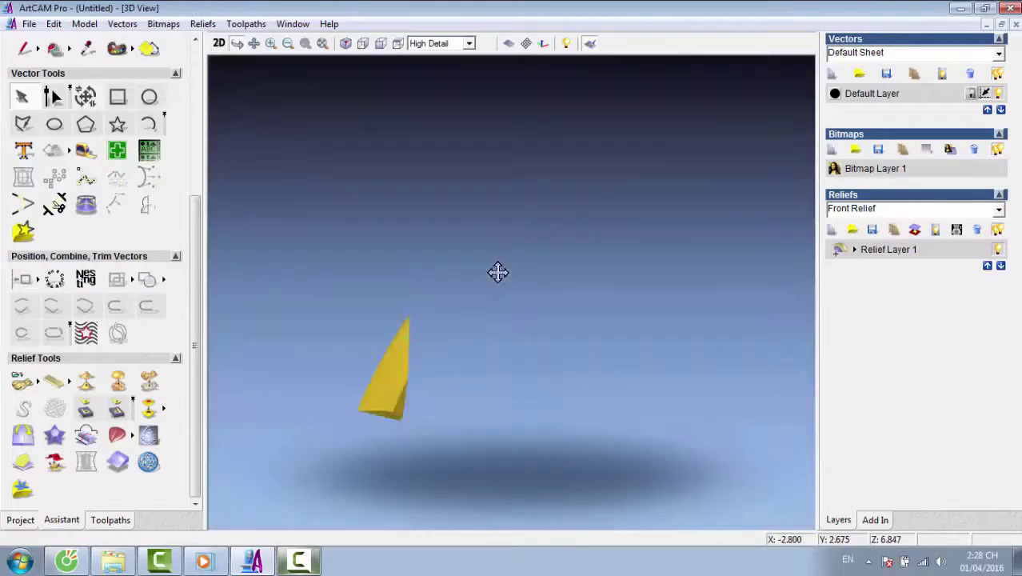
drag(497, 271, 297, 424)
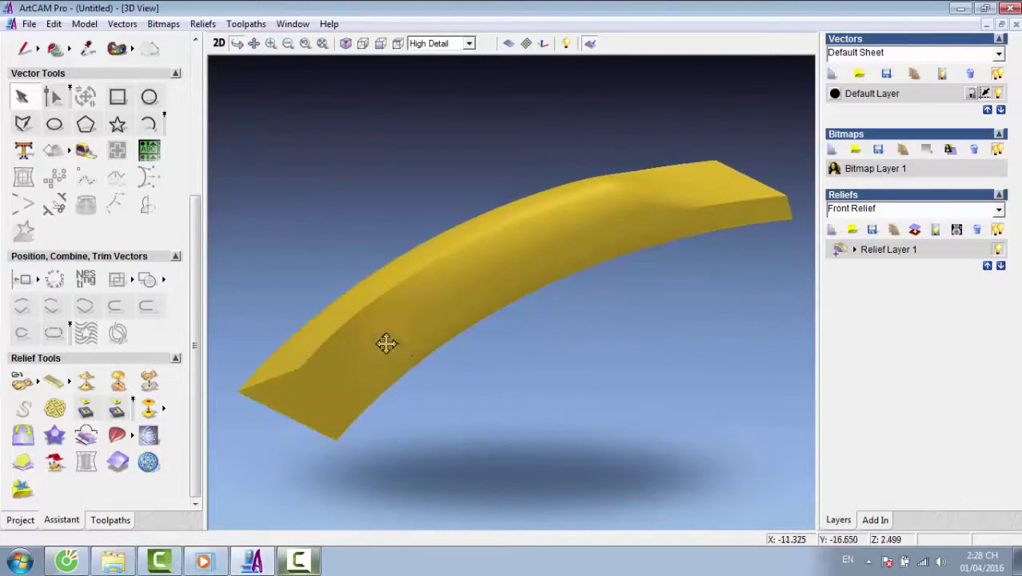
drag(386, 343, 378, 292)
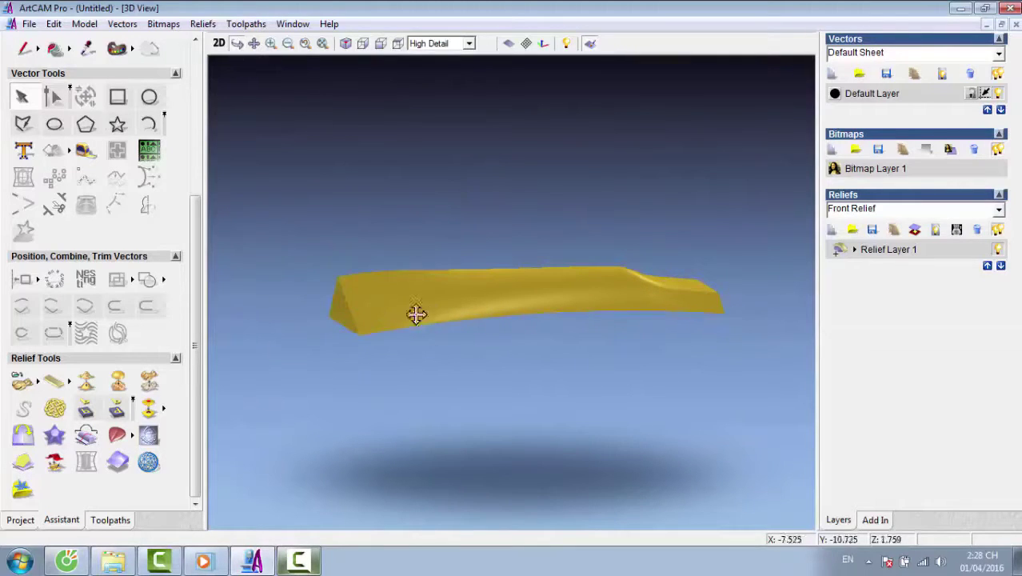
drag(422, 277, 443, 385)
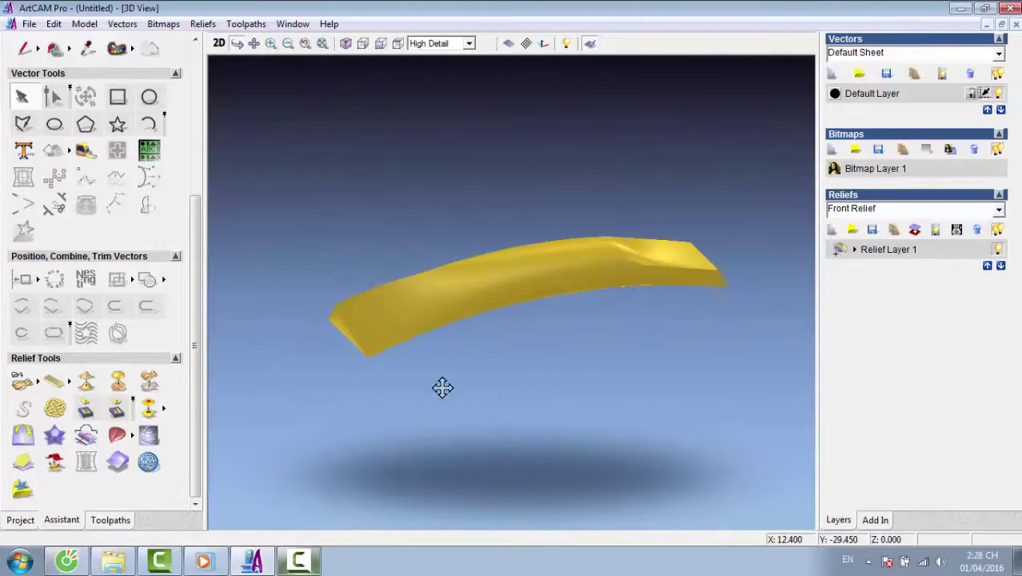
click(218, 42)
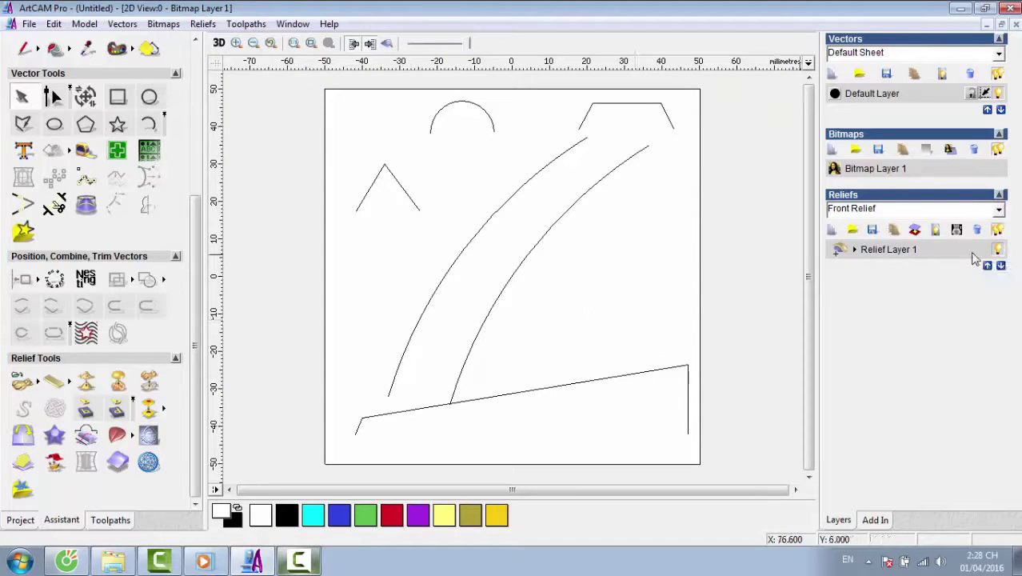
Create a new relief layer and start a Two Rail Sweep with the right curve as first rail and the left as second.
click(832, 231)
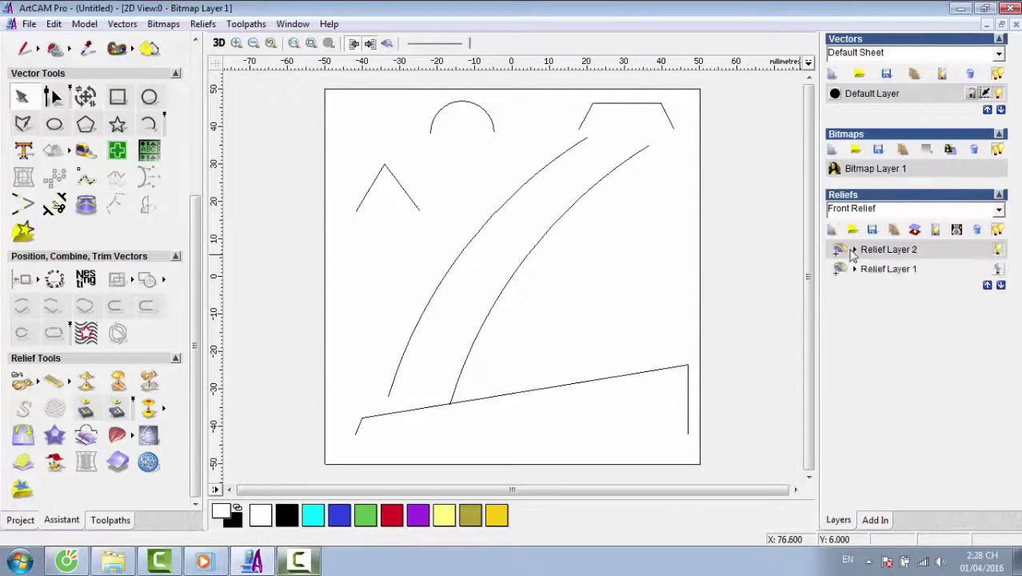
click(482, 343)
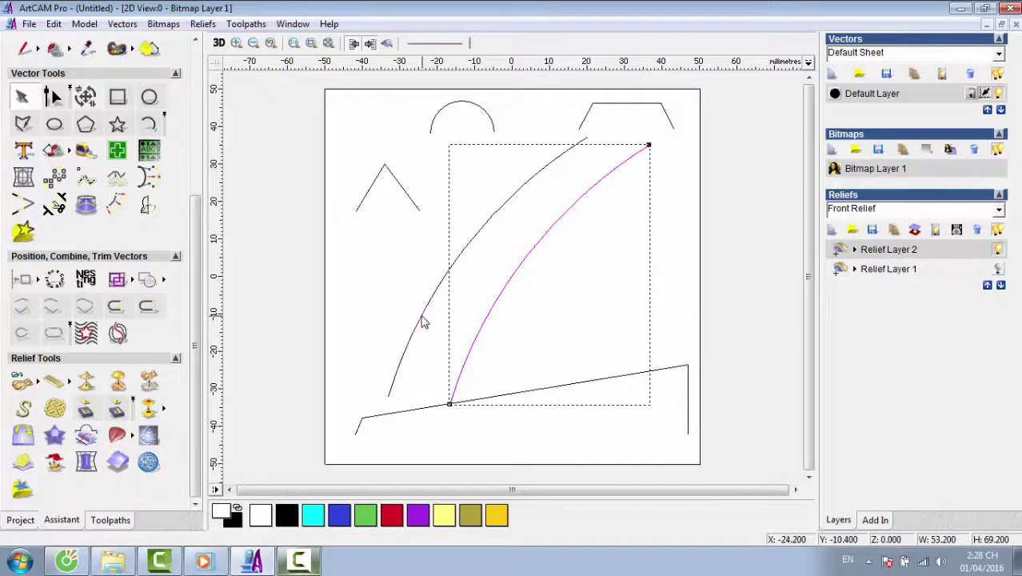
shift+click(422, 320)
click(117, 434)
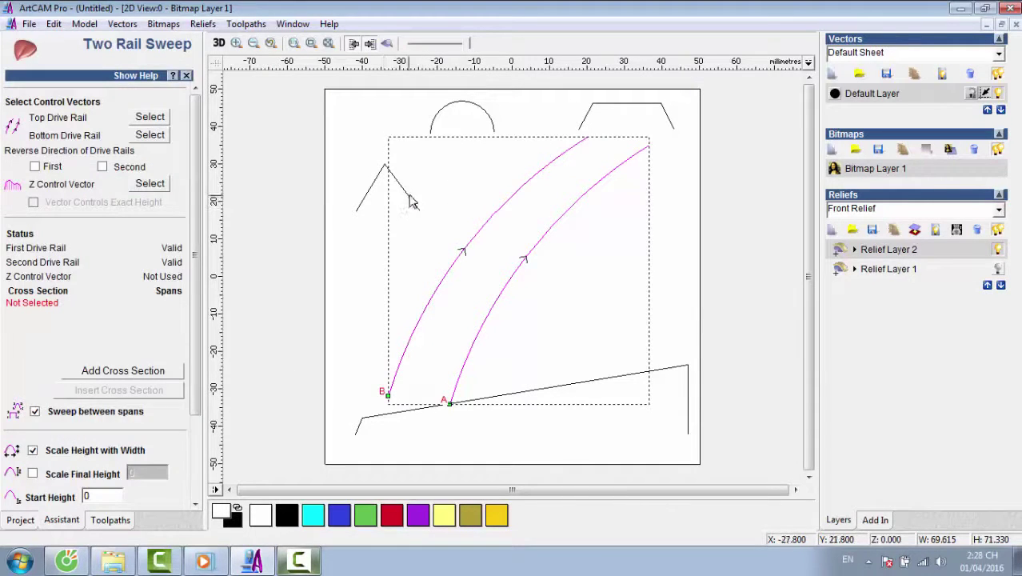
Add the inverted V, the semicircular arc and the open trapezoid, in that order, as cross sections of the new sweep.
click(410, 198)
click(152, 371)
click(459, 110)
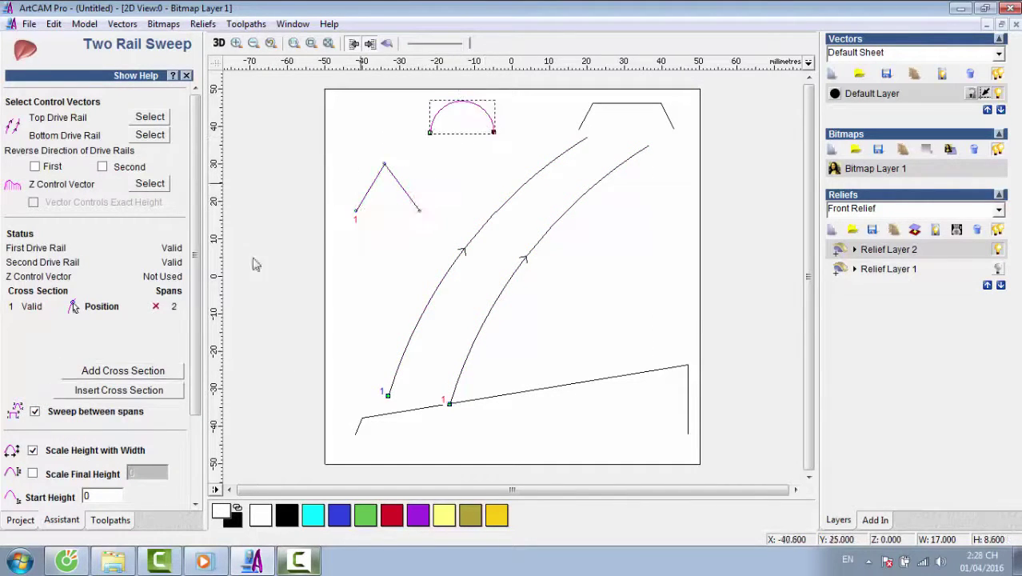
click(155, 372)
click(608, 112)
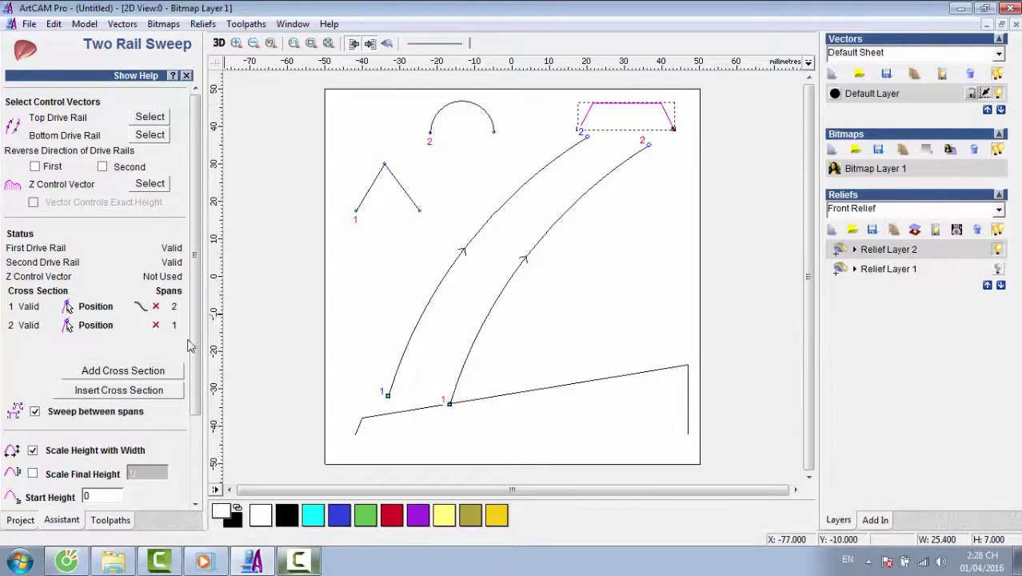
click(160, 372)
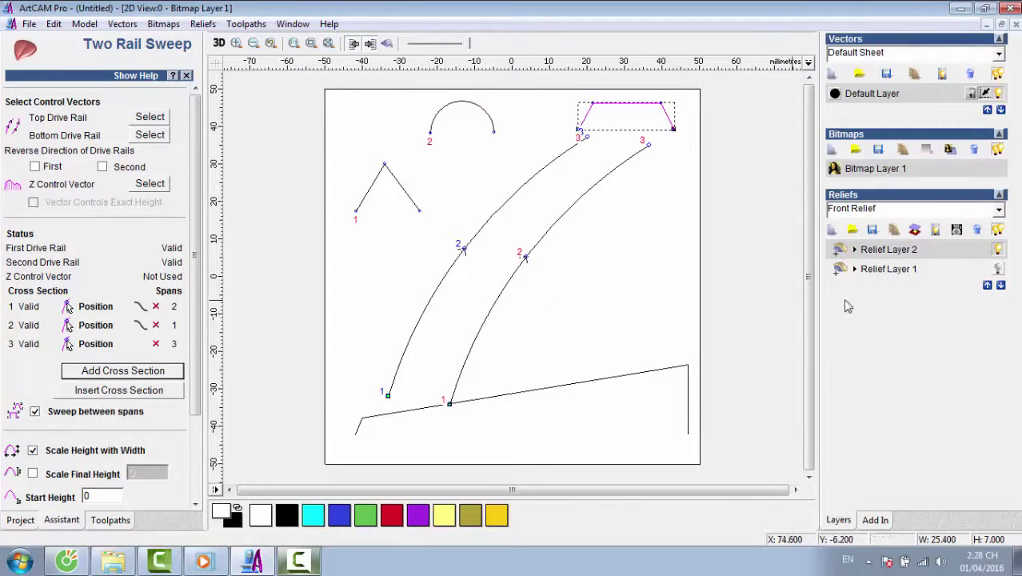
Rename Relief Layer 1 as vd1 and Relief Layer 2 as vd2.
double_click(918, 272)
text(vd)
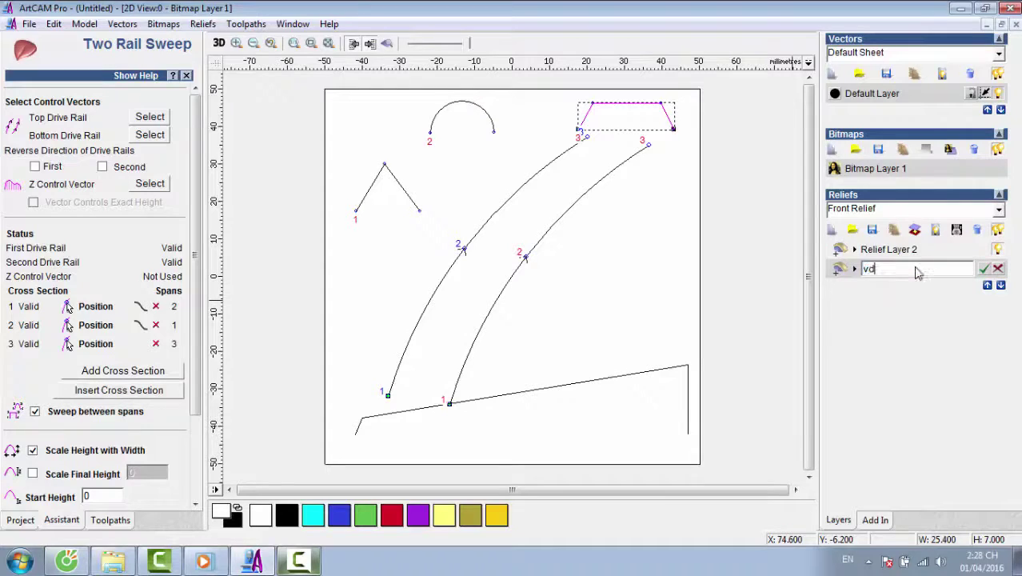
text(1)
click(912, 254)
click(912, 254)
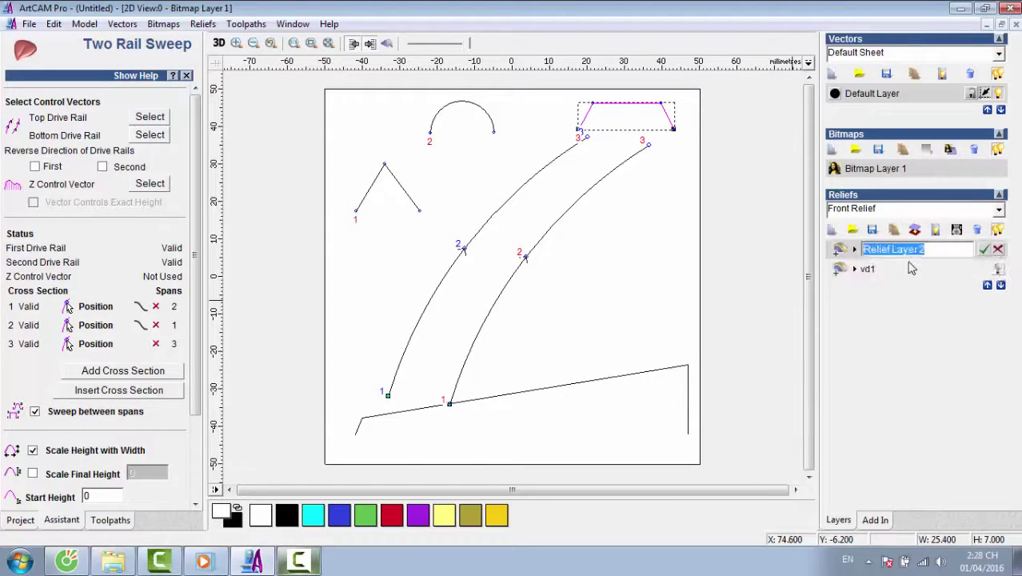
text(vd2)
key(Return)
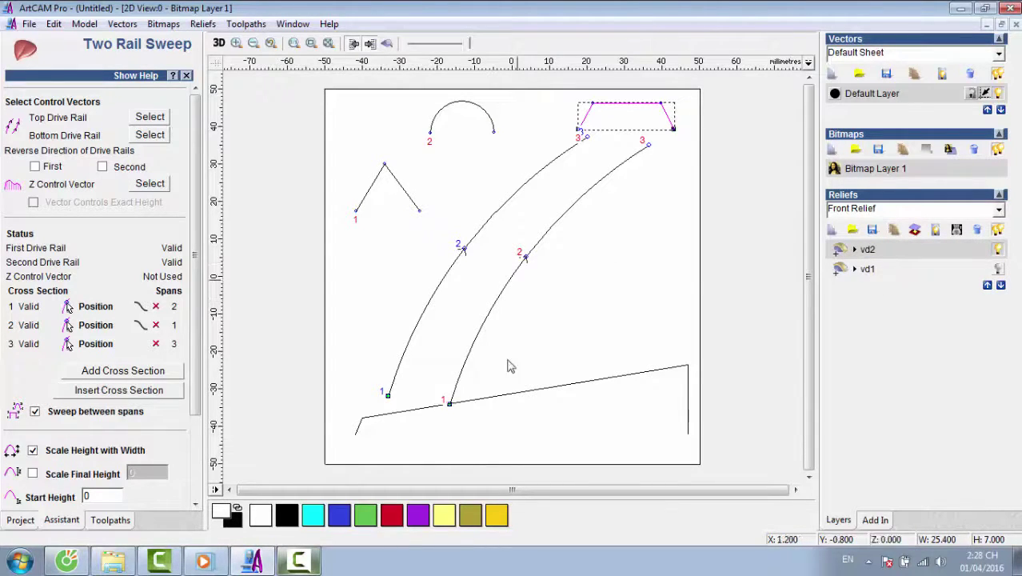
Move the sloped polyline up and to the right, and assign it as the sweep's Z control vector with exact height control.
click(520, 395)
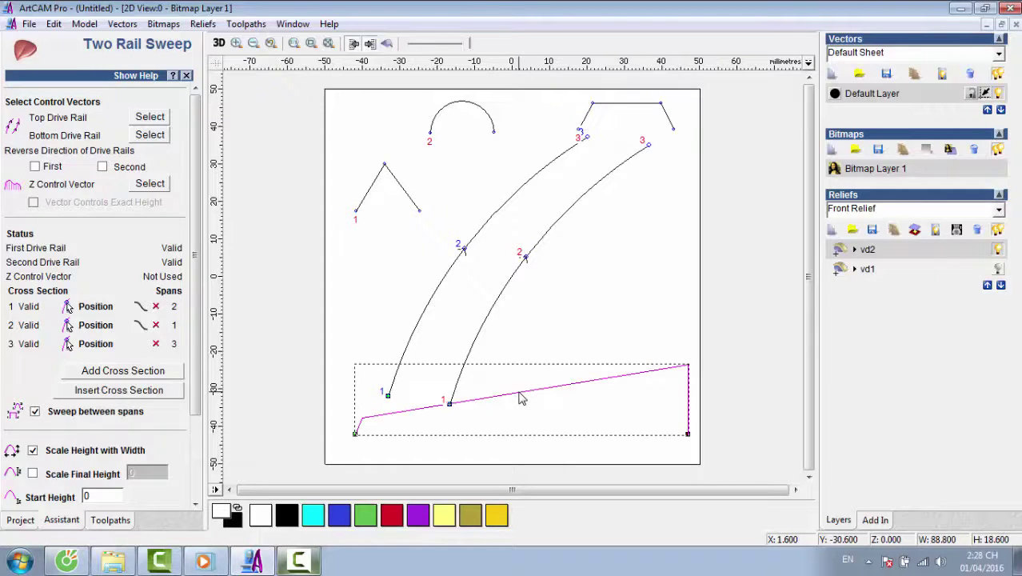
drag(519, 397, 600, 348)
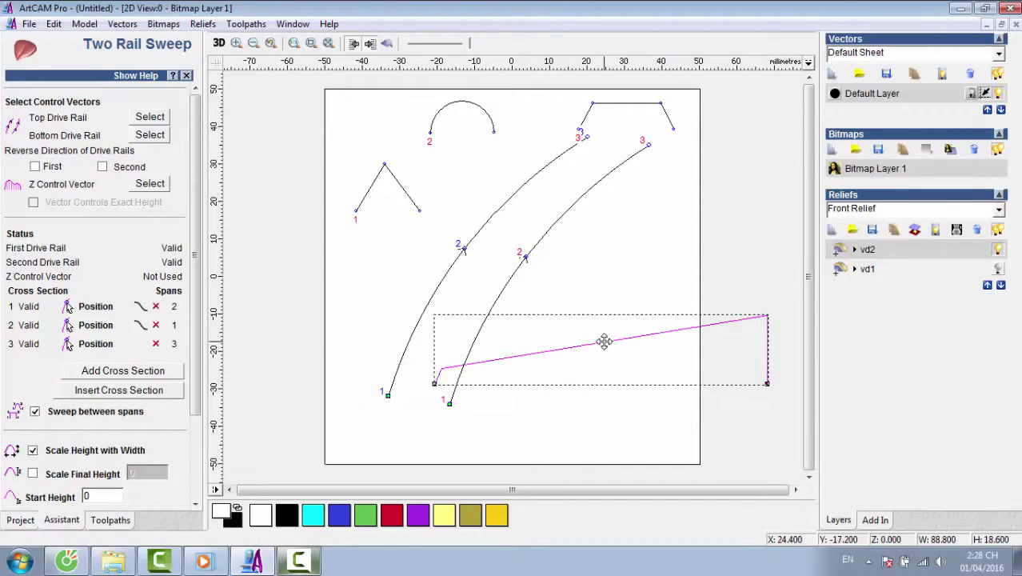
click(152, 185)
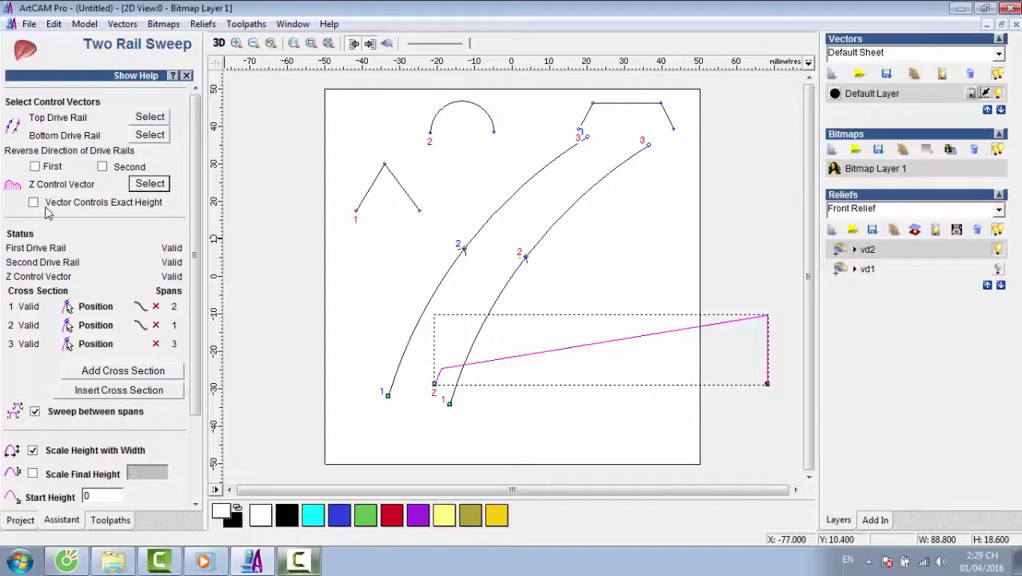
click(34, 203)
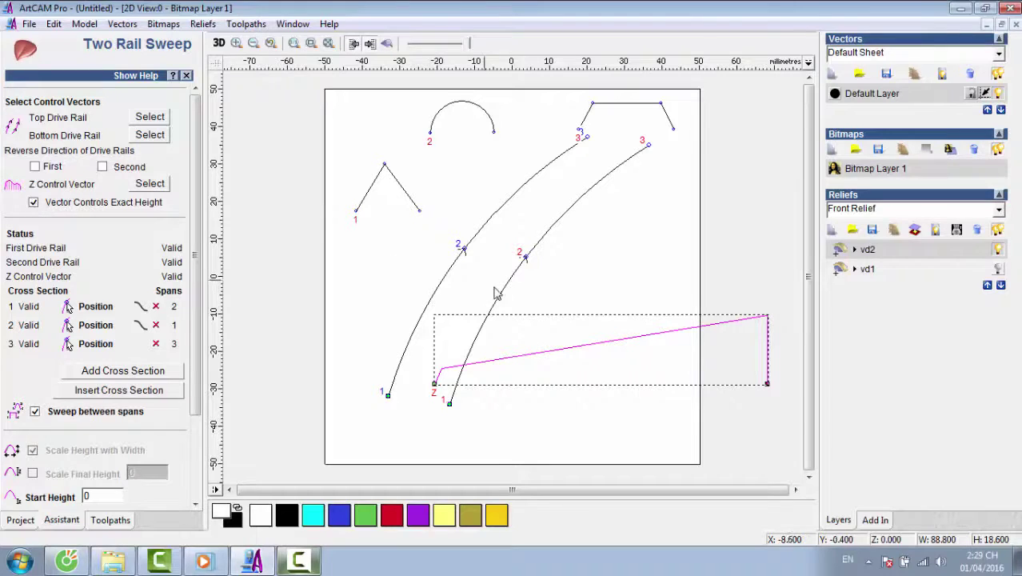
Calculate the Z-controlled Two Rail Sweep on the vd2 relief layer with the Add combine mode.
click(534, 284)
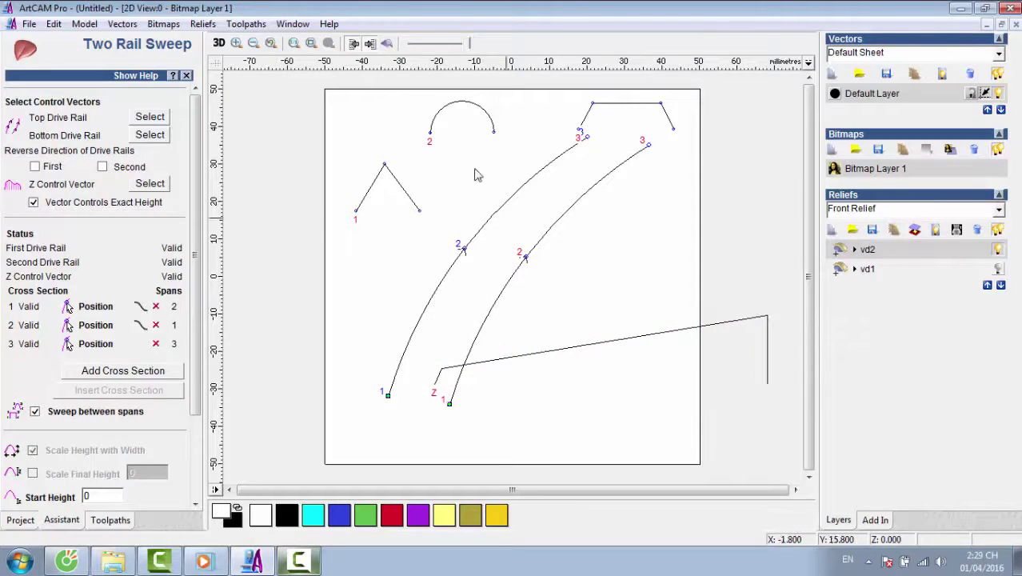
click(220, 43)
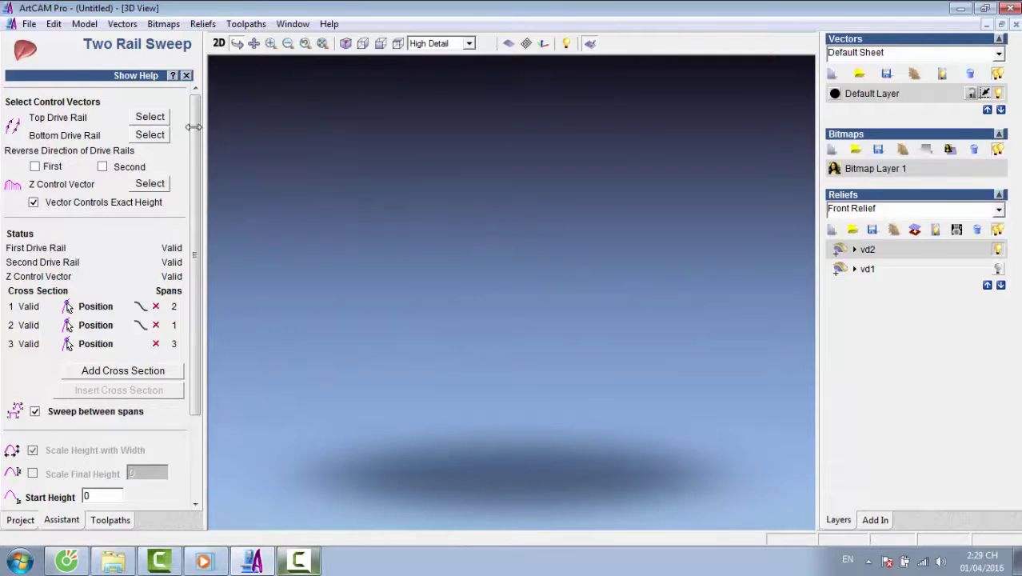
click(219, 43)
drag(196, 174, 196, 376)
click(127, 494)
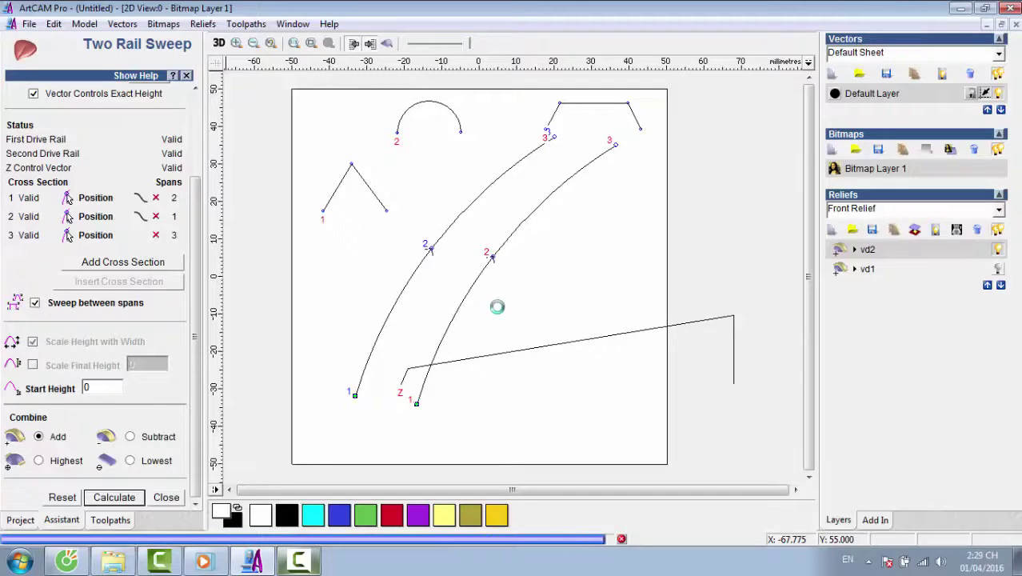
Examine the calculated vd2 relief in 3D from close up and from several angles.
click(218, 43)
scroll(511, 328, up, 3)
drag(511, 328, 500, 248)
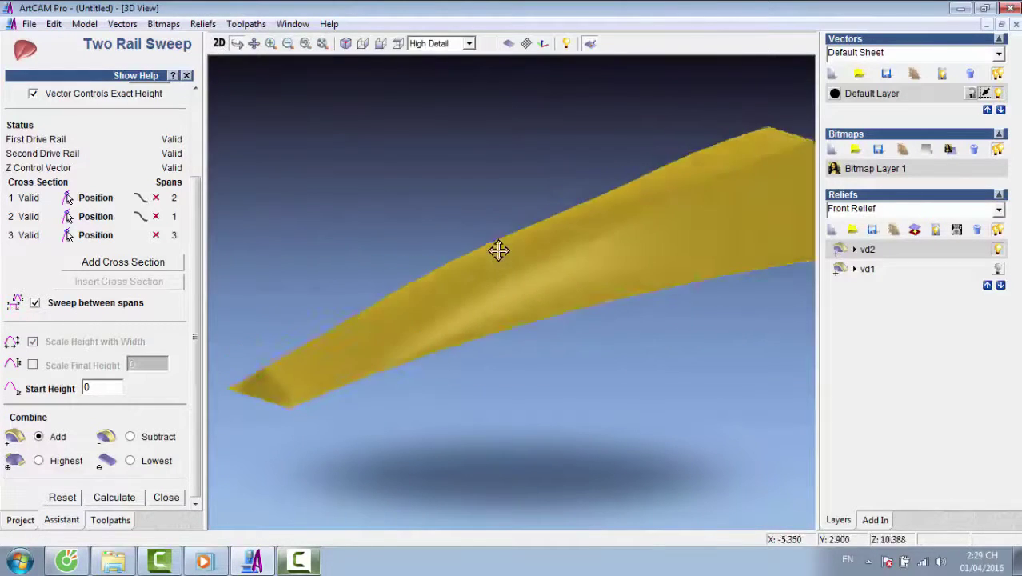
scroll(500, 248, down, 3)
drag(642, 275, 497, 294)
scroll(498, 295, down, 1)
drag(474, 352, 522, 310)
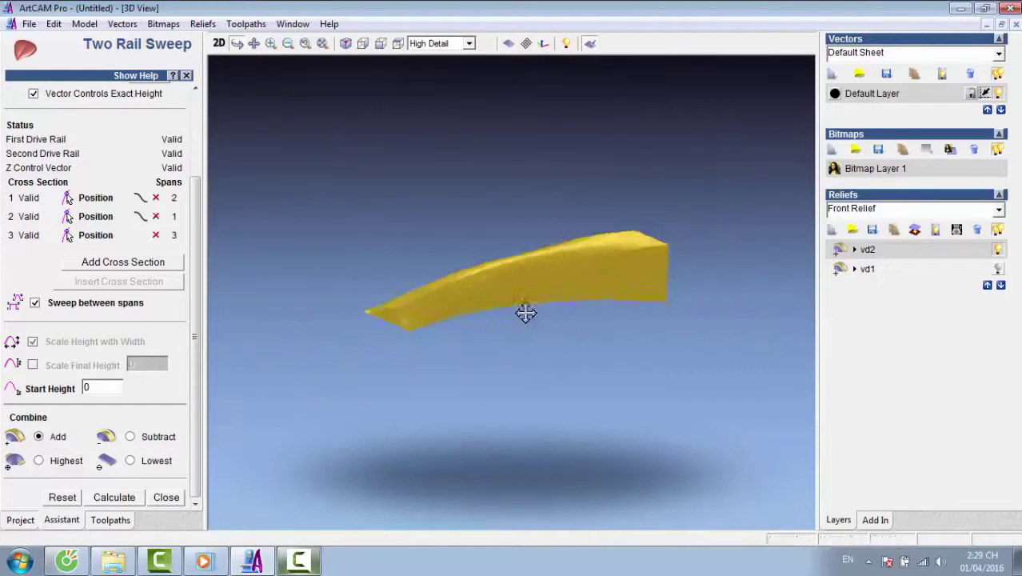
Compare the vd1 and vd2 reliefs in 3D, and review the cross-section profiles and Z control vector in 2D.
click(999, 270)
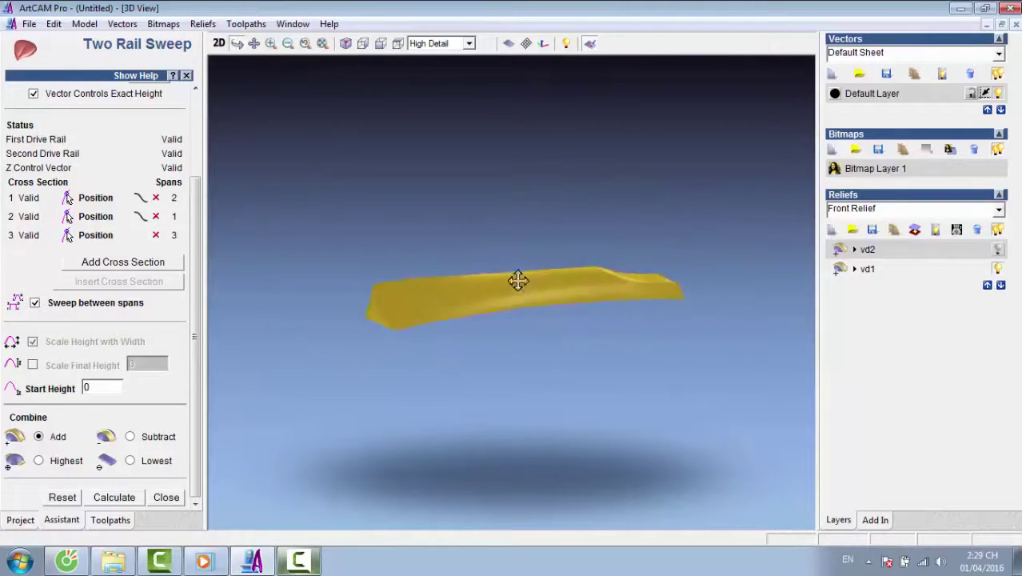
drag(519, 280, 569, 371)
click(218, 45)
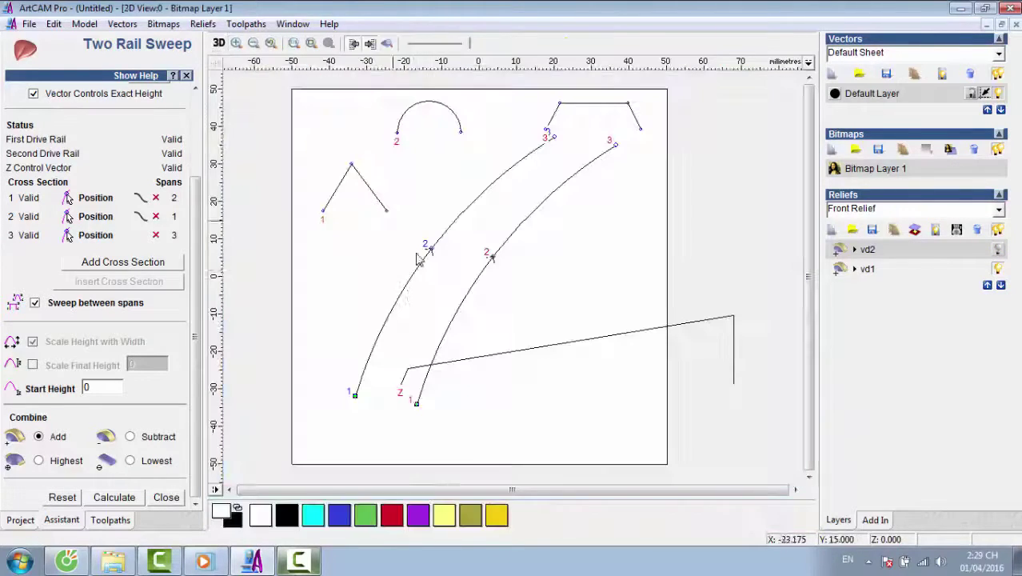
click(384, 210)
click(459, 122)
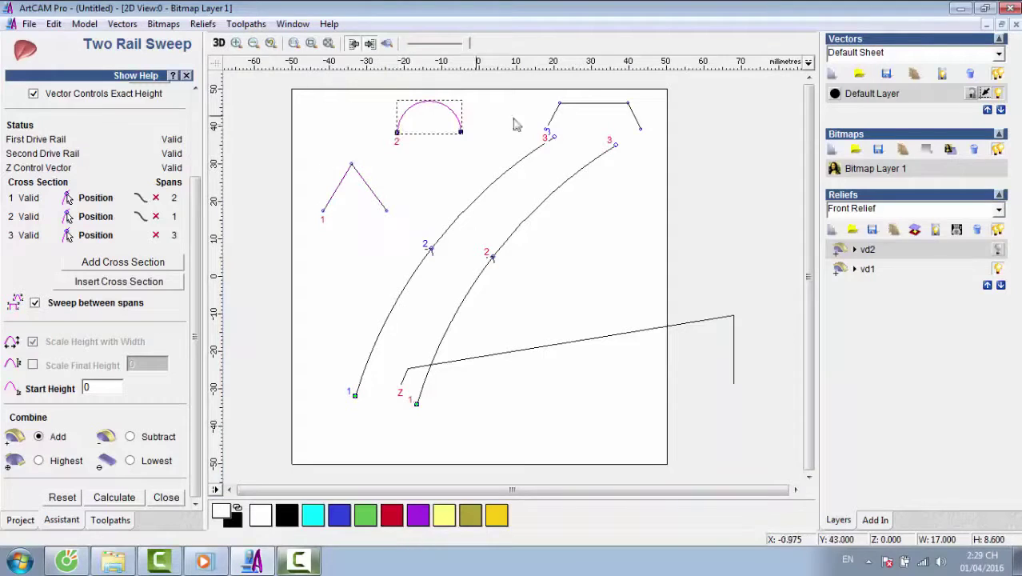
click(629, 266)
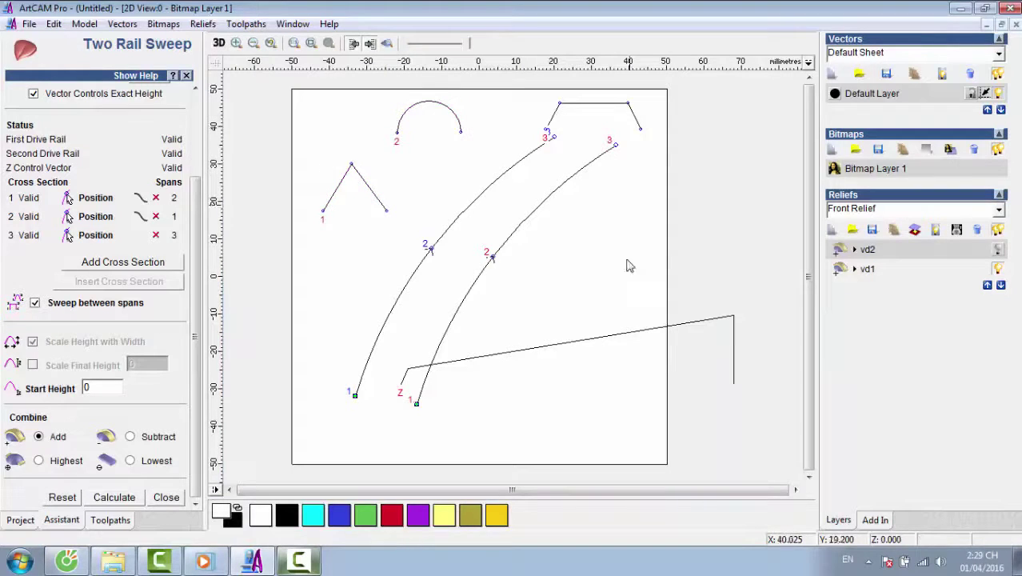
click(598, 339)
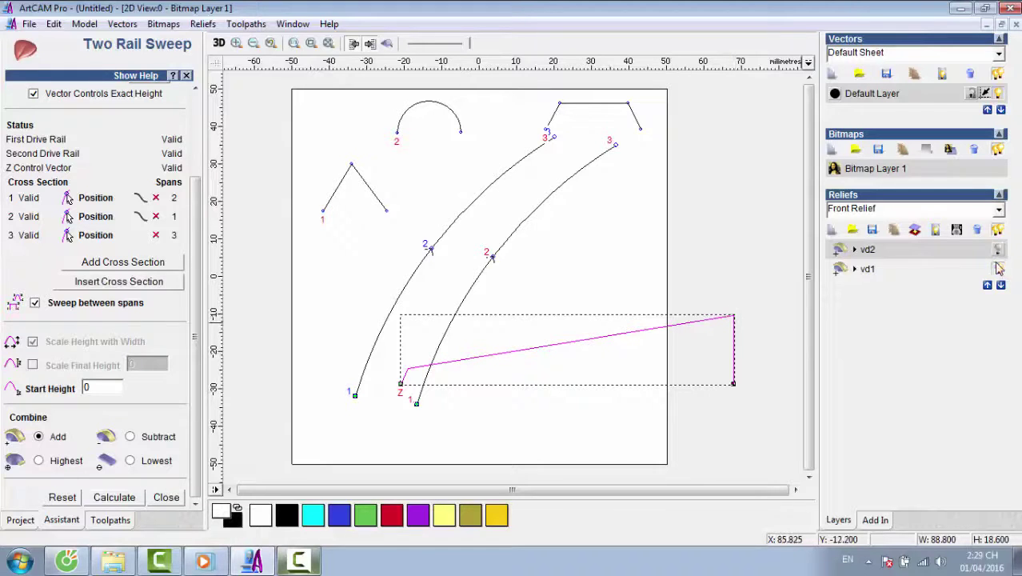
click(219, 44)
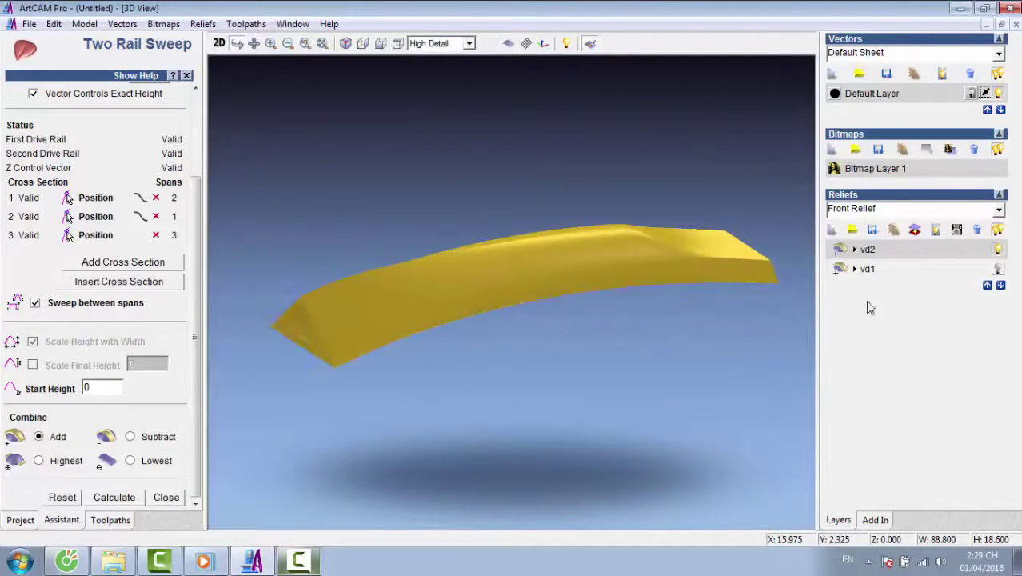
drag(532, 332, 458, 244)
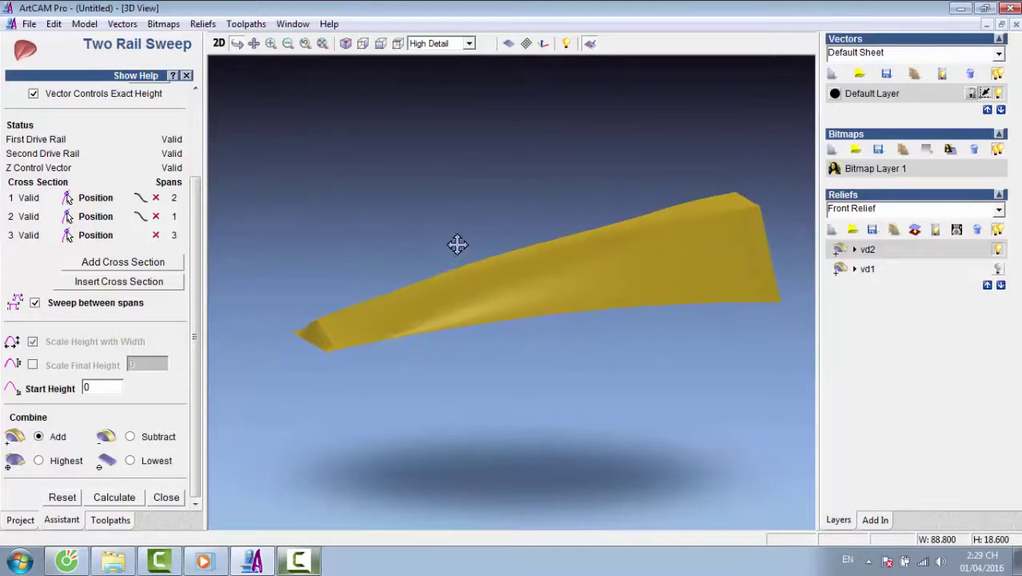
In the 2D view, move the open trapezoid about 20 mm left and the Z control vector up and left across the relief.
click(219, 43)
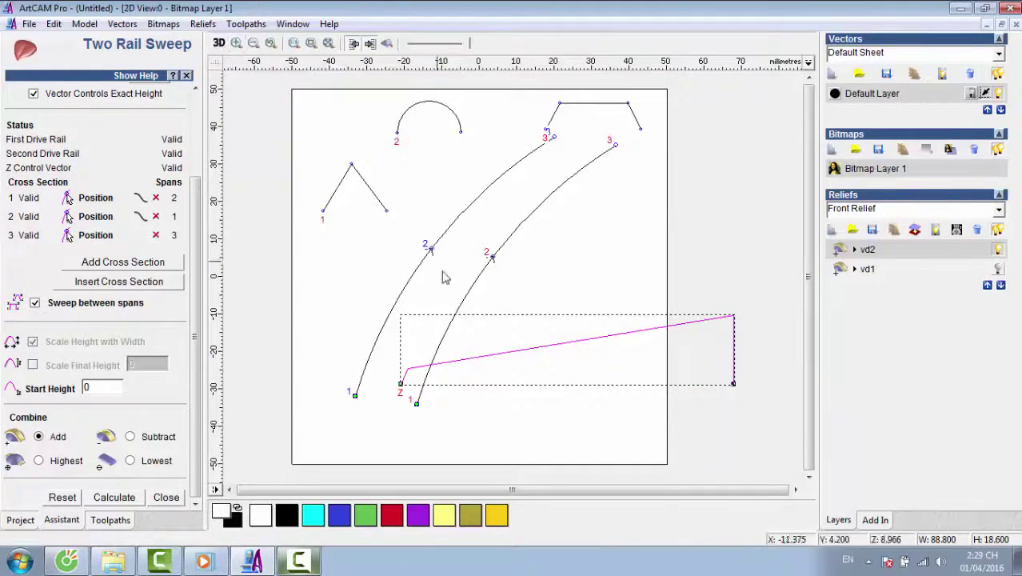
click(459, 355)
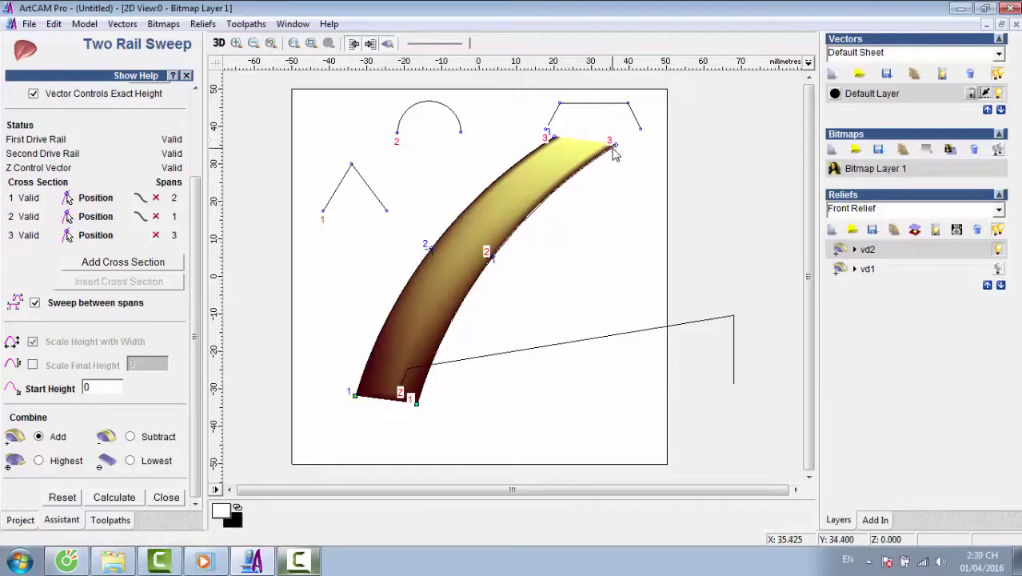
drag(552, 126, 475, 126)
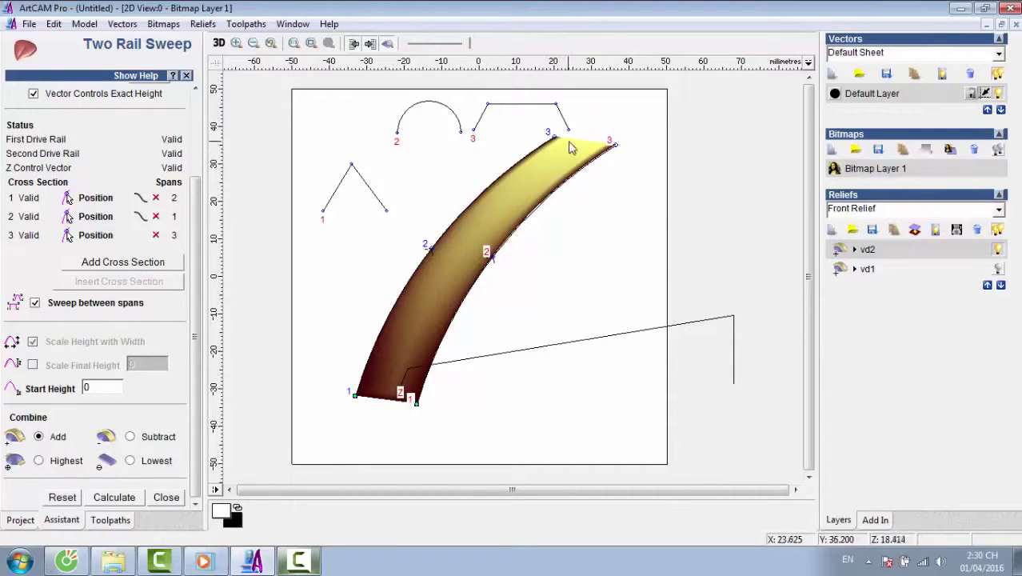
click(458, 366)
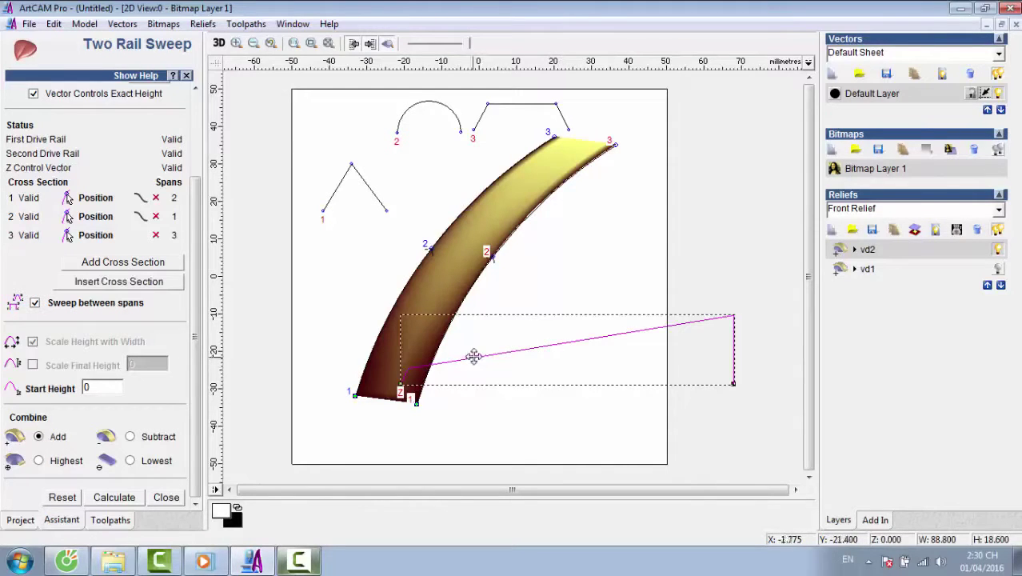
drag(472, 353, 427, 319)
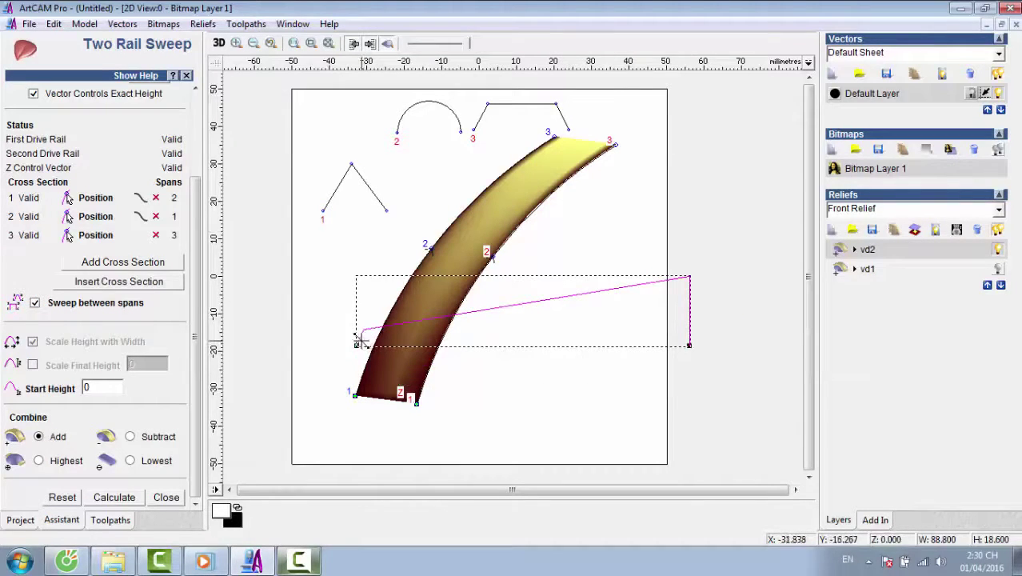
Examine the vd2 relief's side profile in 3D against the Z control vector and the sweep settings.
click(218, 44)
drag(484, 317, 505, 320)
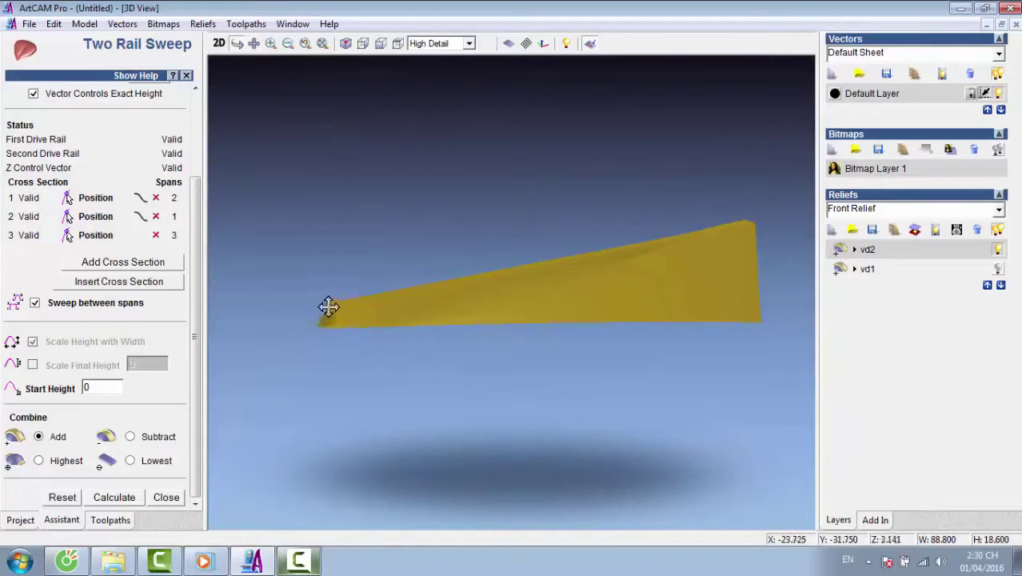
click(219, 43)
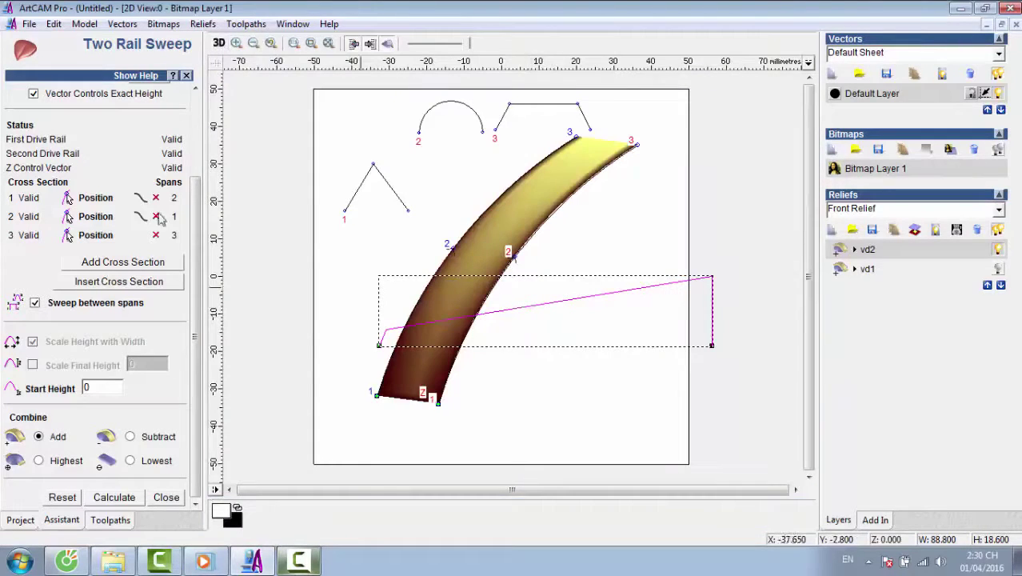
scroll(200, 200, up, 3)
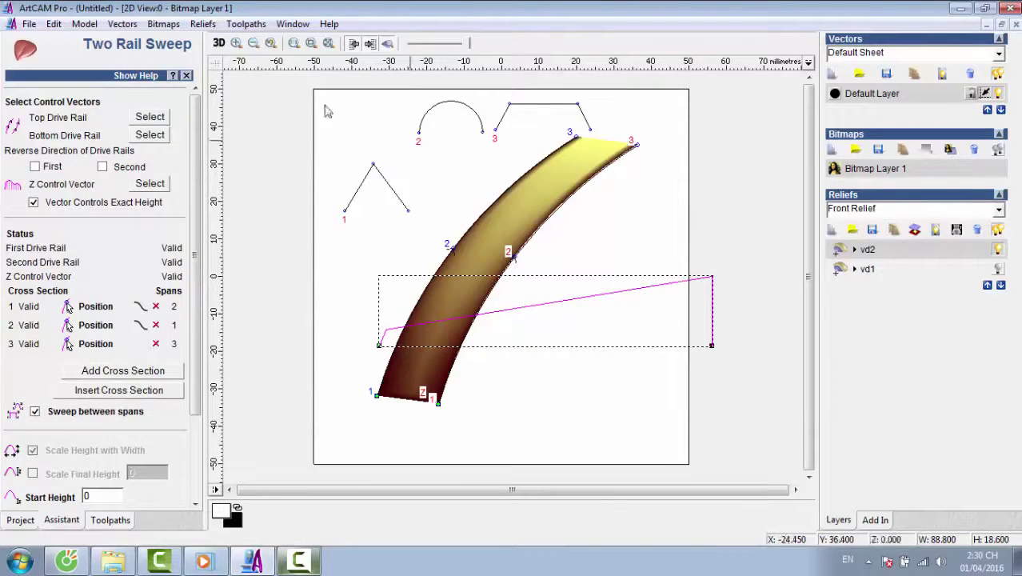
click(218, 43)
drag(552, 345, 473, 332)
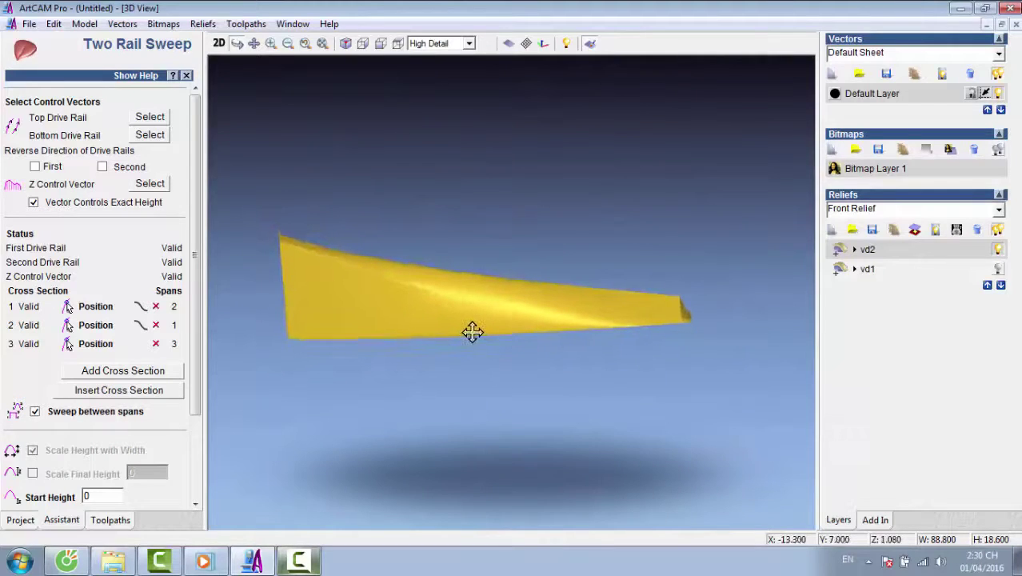
drag(582, 307, 639, 196)
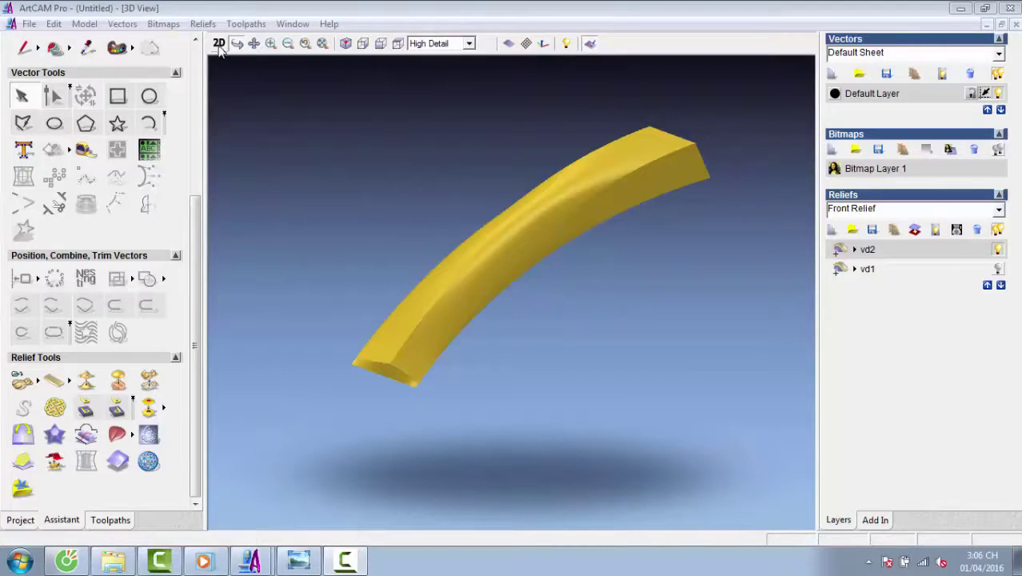
Create a new relief layer and name it Vd ve hoa la tay.
key(F2)
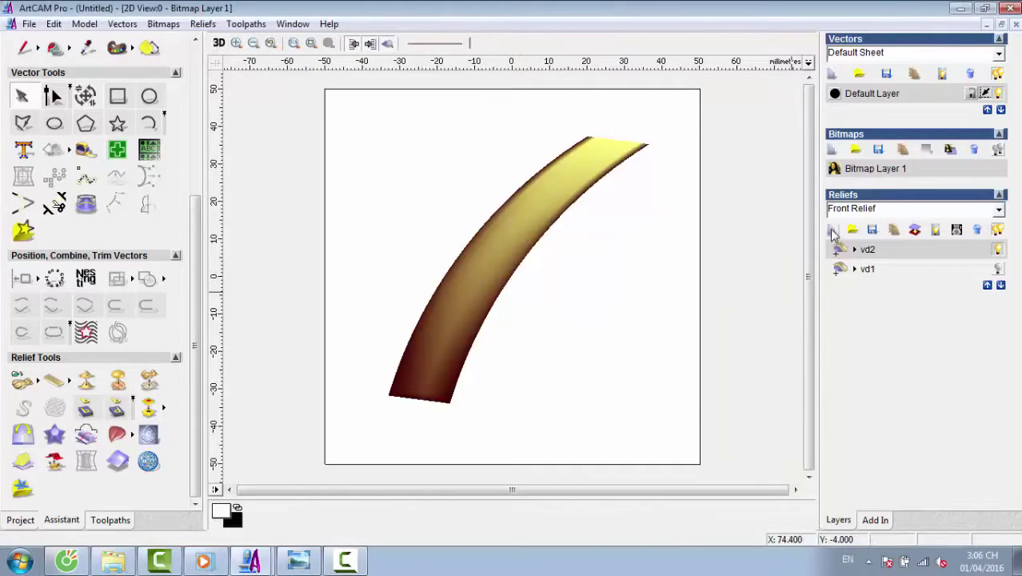
click(833, 231)
double_click(888, 250)
text(Vd ve hoa la tay)
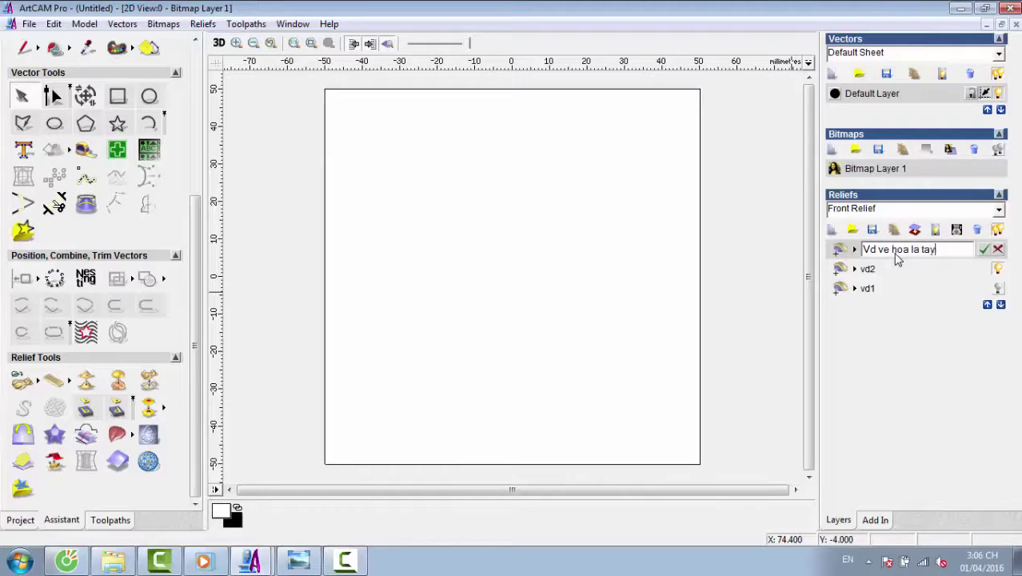
key(Return)
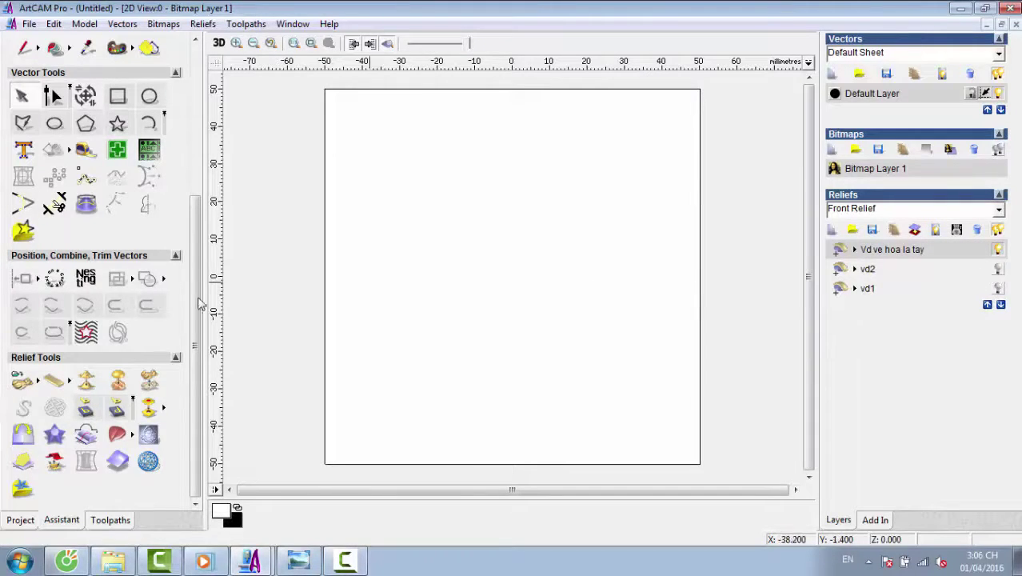
Draw an open smooth polyline about 70 mm wide and 38 mm high, rising gently rightward and curving steeply up at its end.
click(23, 122)
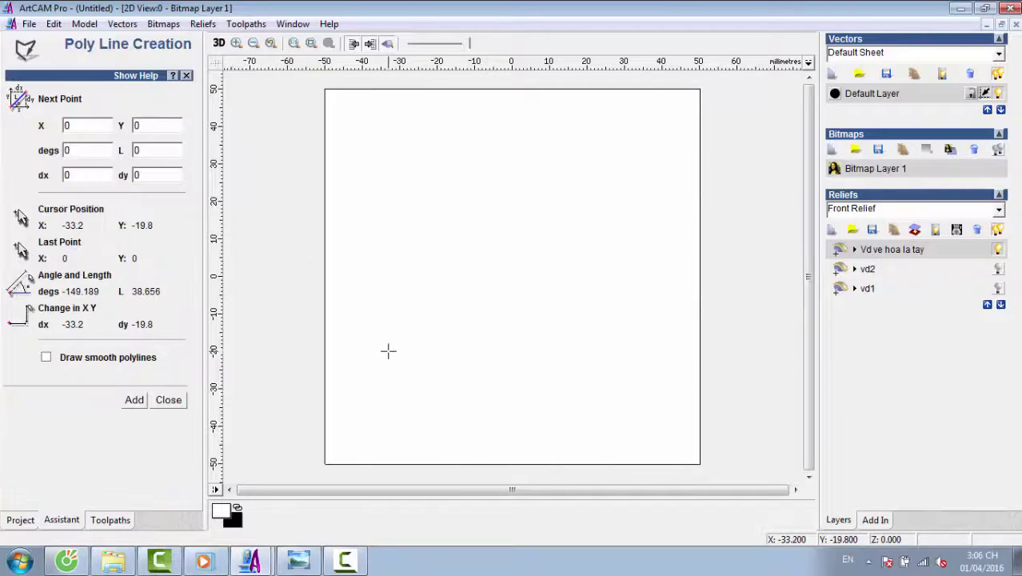
click(381, 354)
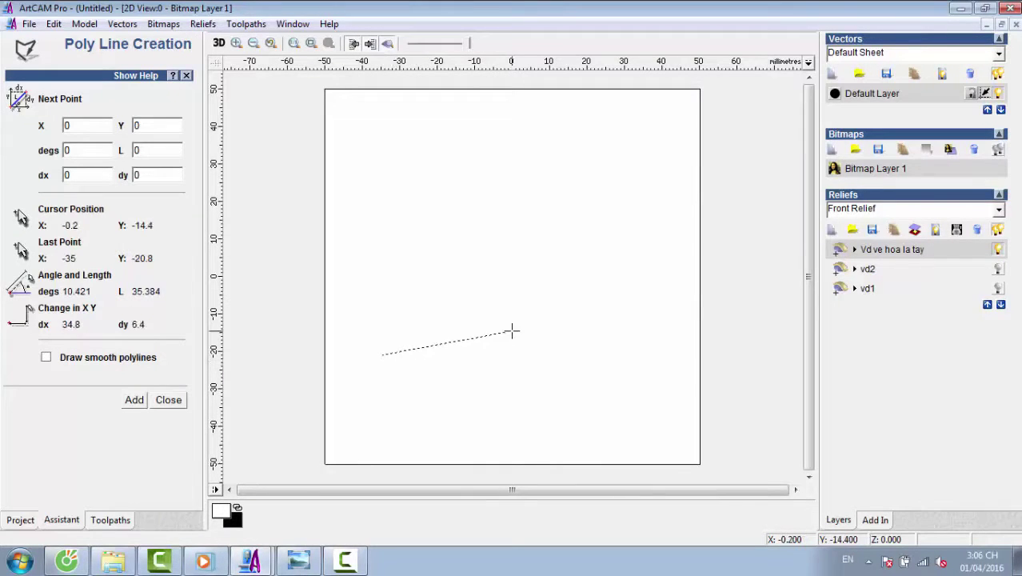
click(512, 331)
click(46, 358)
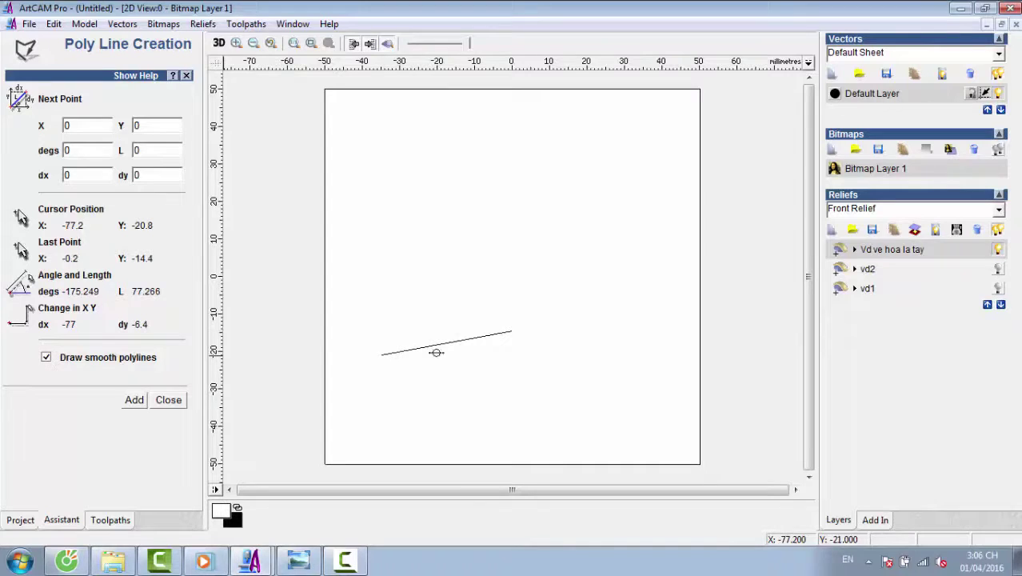
click(622, 294)
click(643, 257)
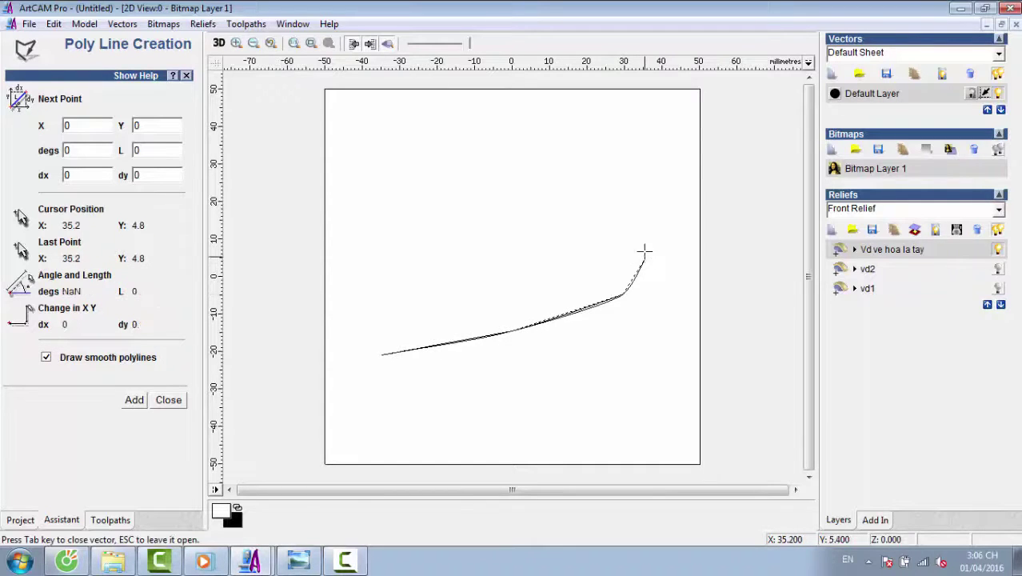
click(643, 234)
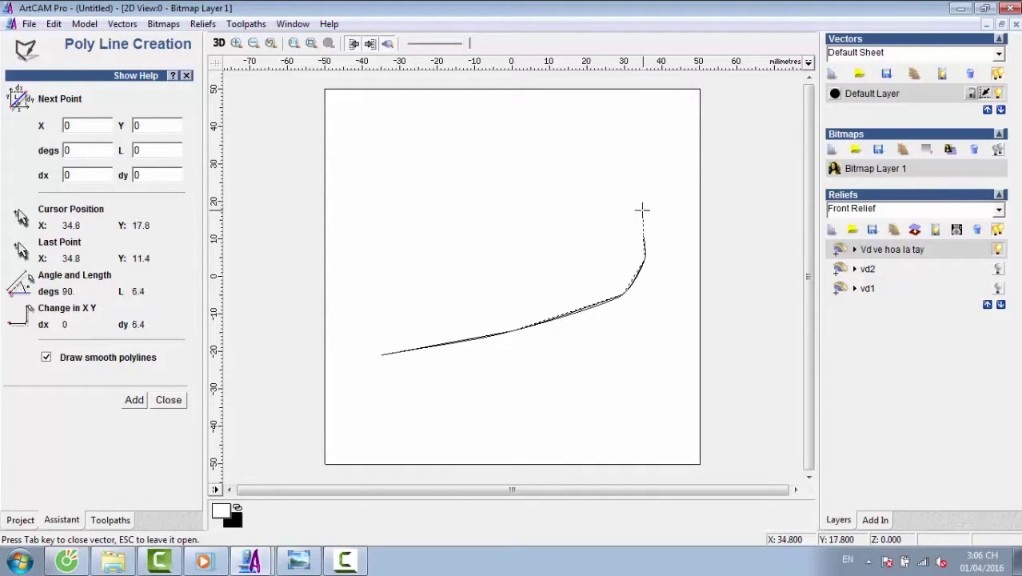
click(641, 214)
key(Escape)
Fit smooth curve spans to the newly drawn polyline.
click(644, 240)
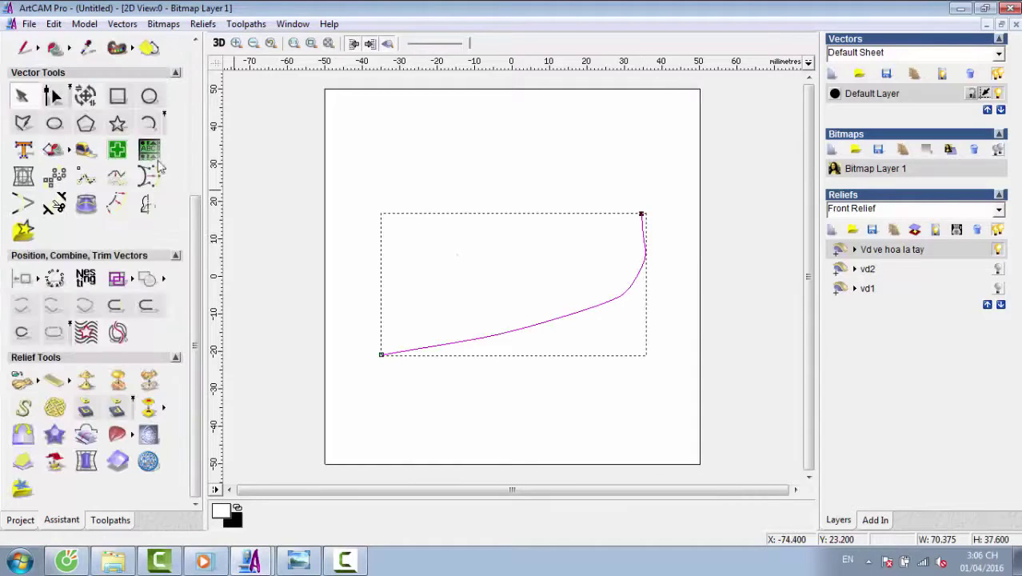
click(116, 176)
click(160, 319)
click(161, 347)
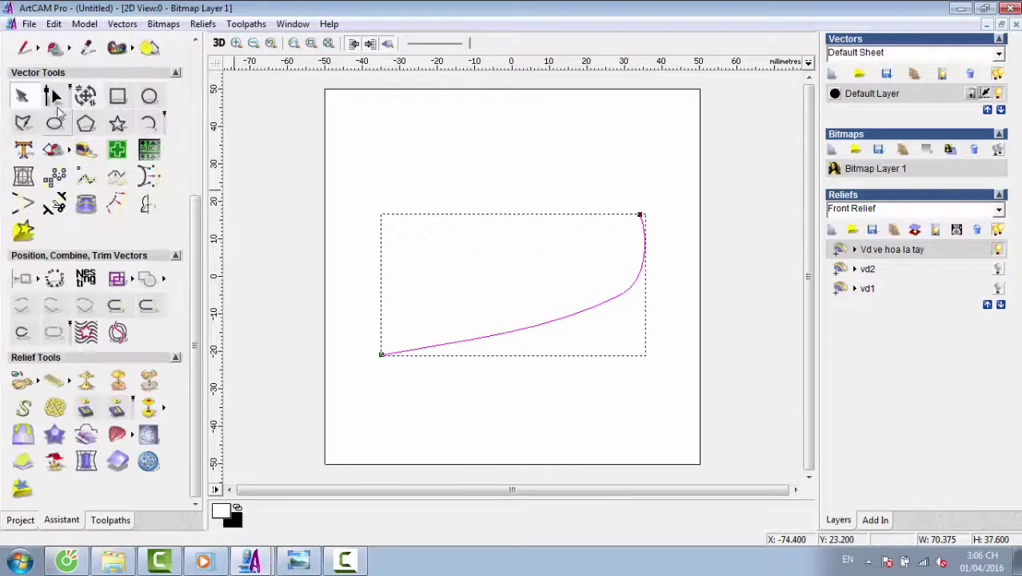
Node-edit the curve: adjust the long lower span's handle, insert a point on the steep span, and reshape its upper end.
click(496, 328)
drag(463, 340, 474, 346)
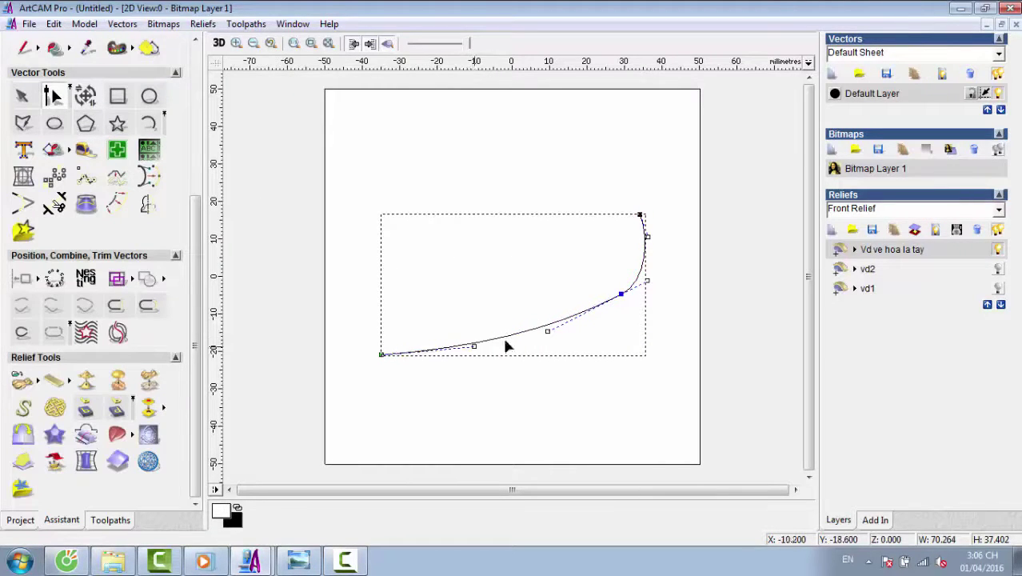
scroll(632, 239, up, 2)
right_click(683, 257)
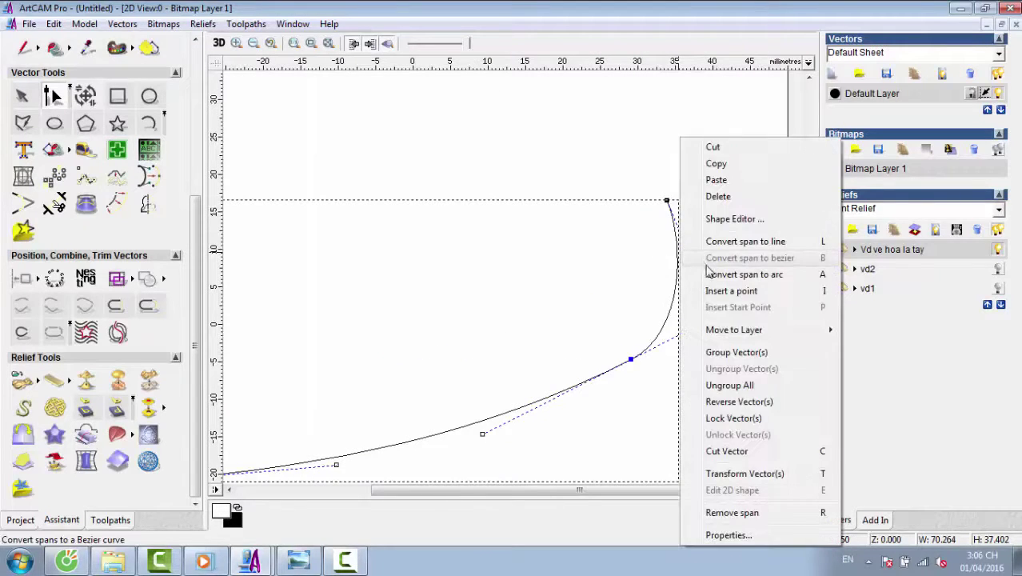
click(728, 291)
drag(663, 205, 678, 257)
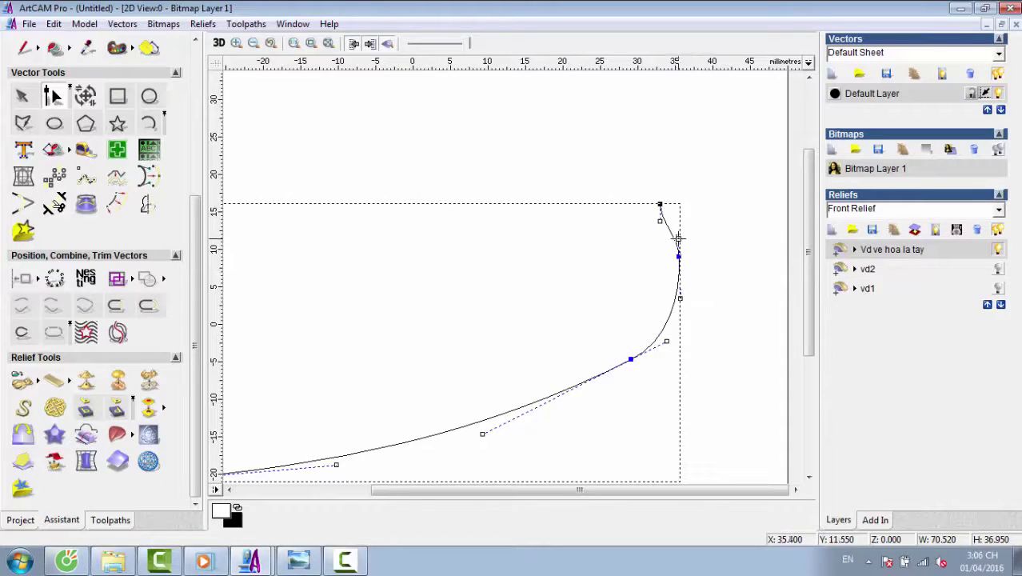
Draw a second open smooth polyline above the first, about 68 mm wide and 37 mm high, joining the lower curve's two ends.
click(611, 320)
scroll(612, 320, down, 2)
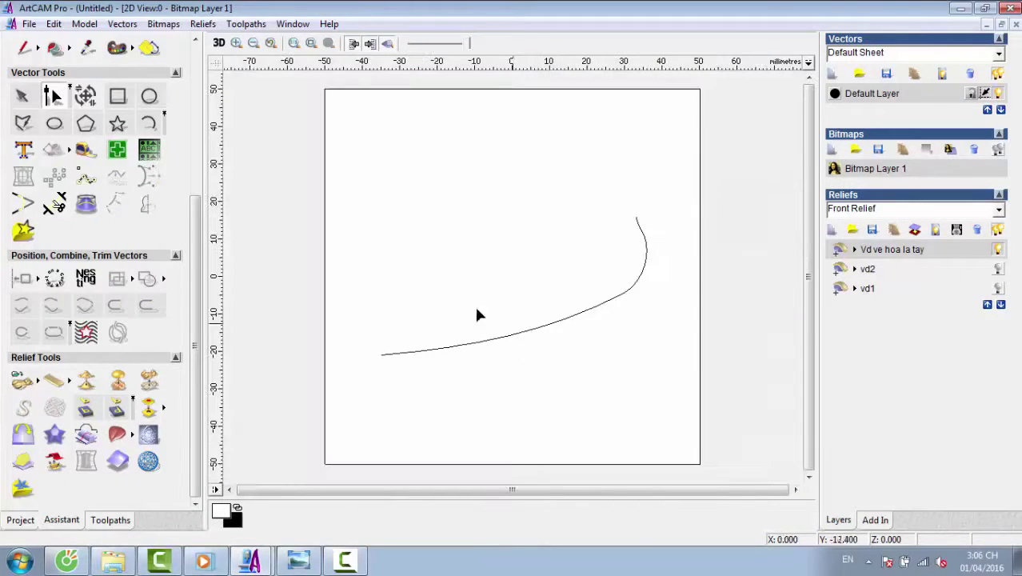
click(22, 122)
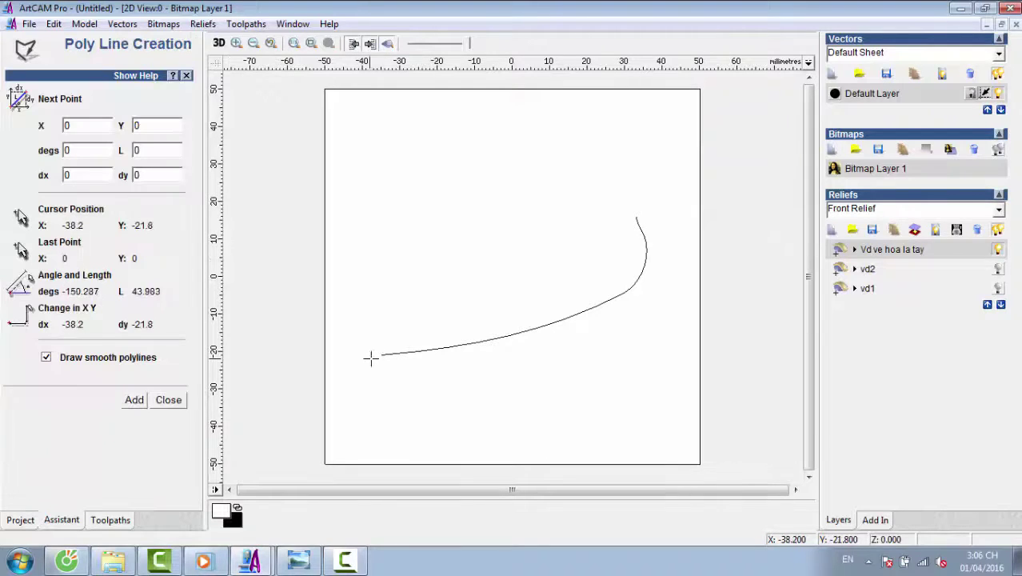
click(381, 353)
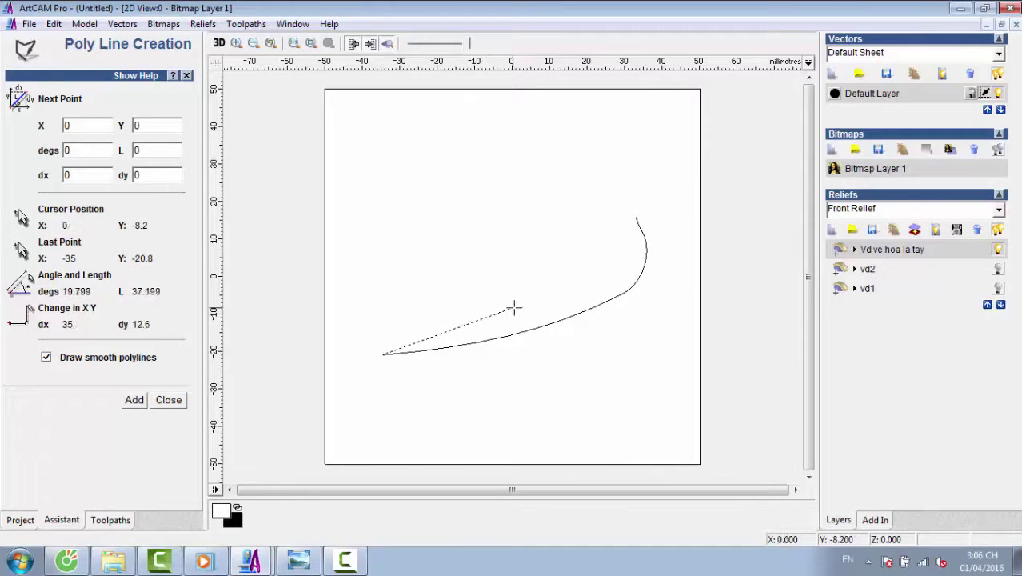
click(510, 307)
click(580, 266)
click(612, 239)
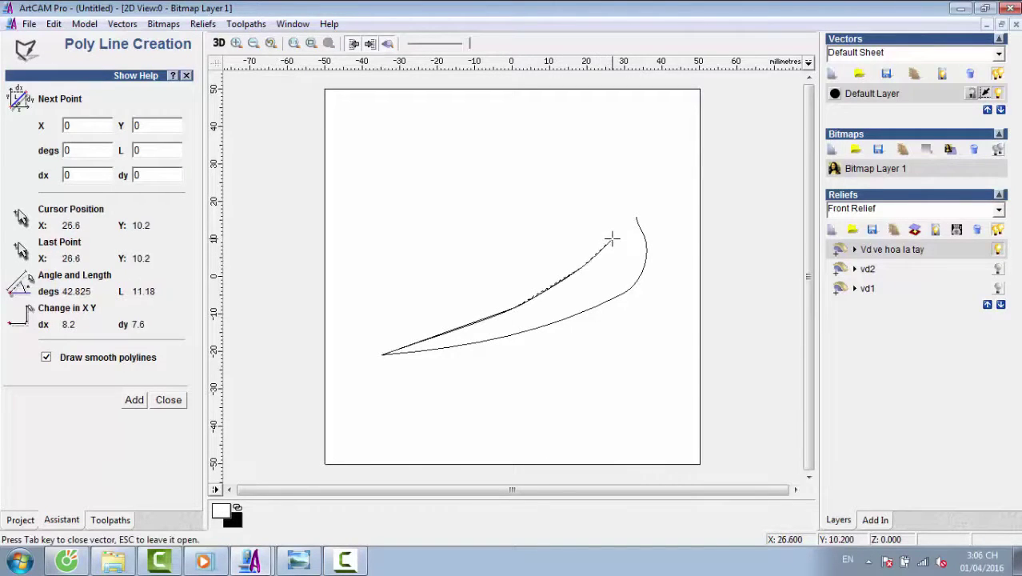
click(619, 222)
click(635, 214)
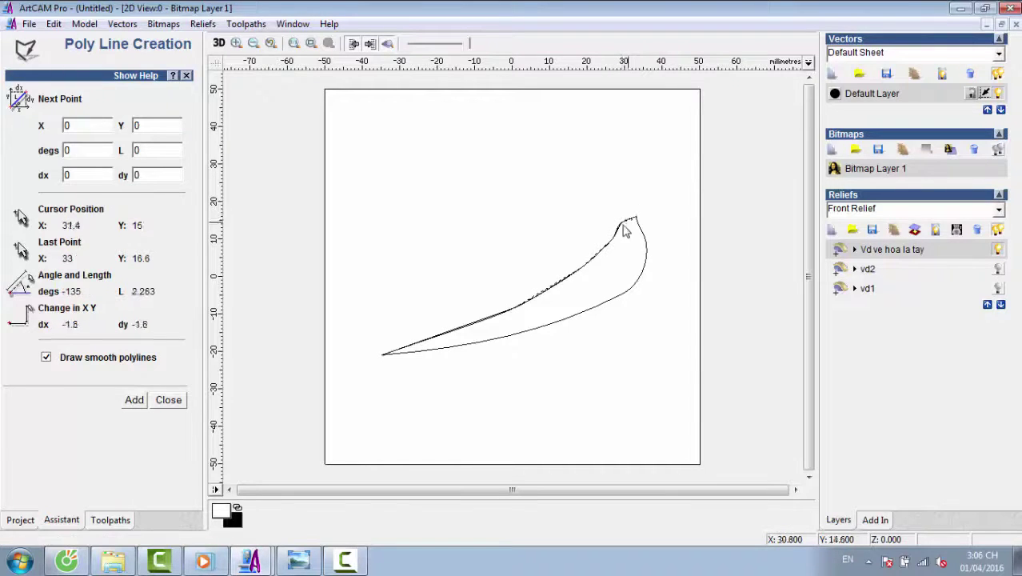
key(Escape)
Spline the new upper polyline with a tolerance of 1, ignoring straight spans.
click(122, 182)
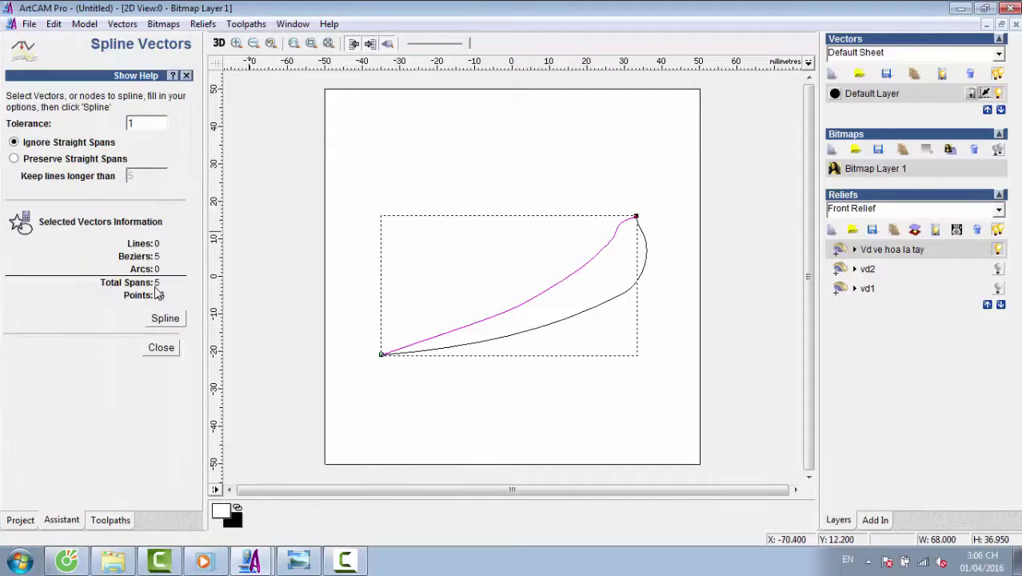
click(165, 317)
click(160, 347)
Node-edit the upper curve: shift the node near its upper end and place its end point on the lower curve's end.
click(52, 96)
scroll(601, 242, up, 2)
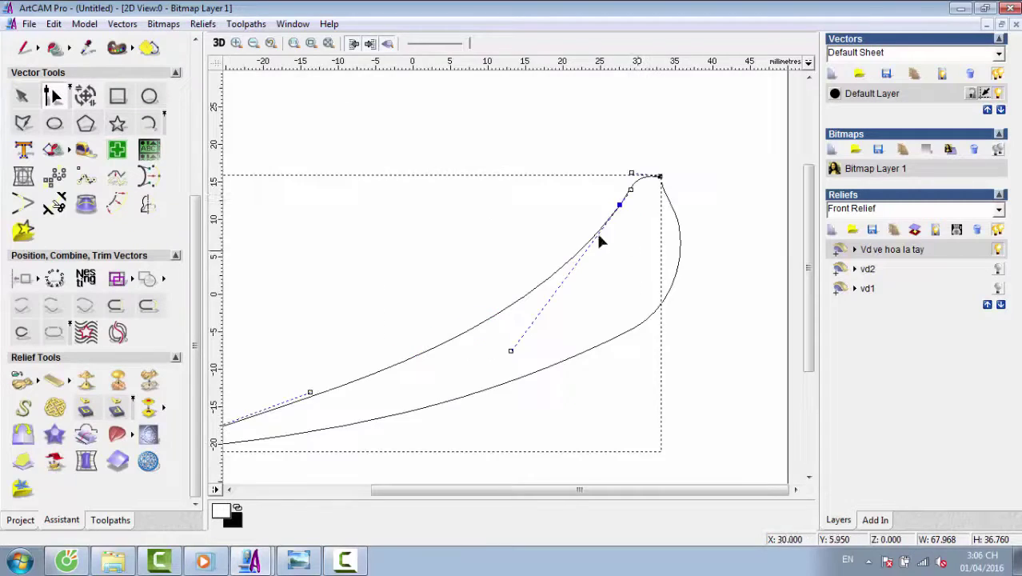
scroll(550, 249, up, 2)
drag(444, 301, 423, 314)
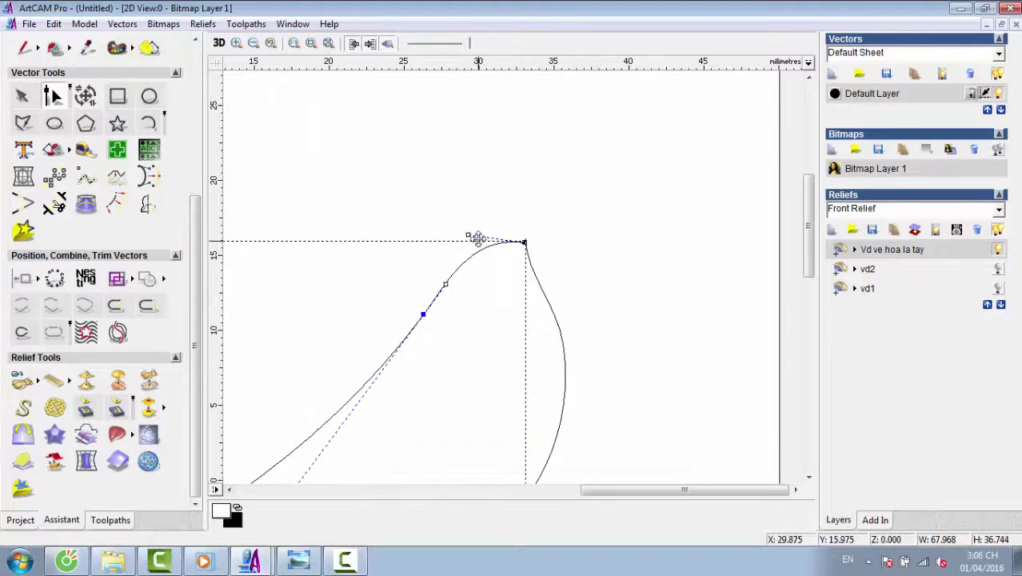
click(472, 242)
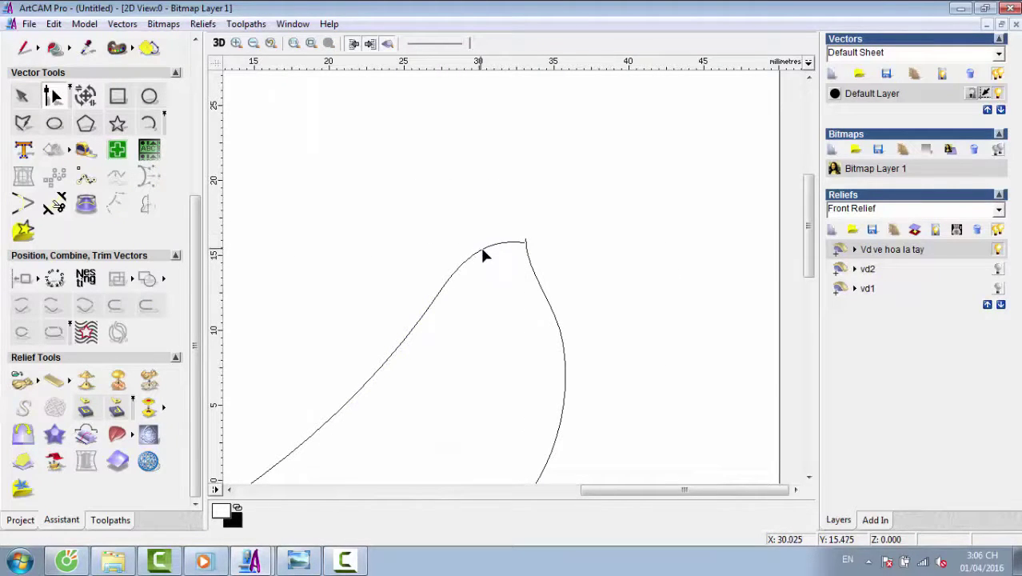
click(485, 251)
scroll(520, 260, up, 3)
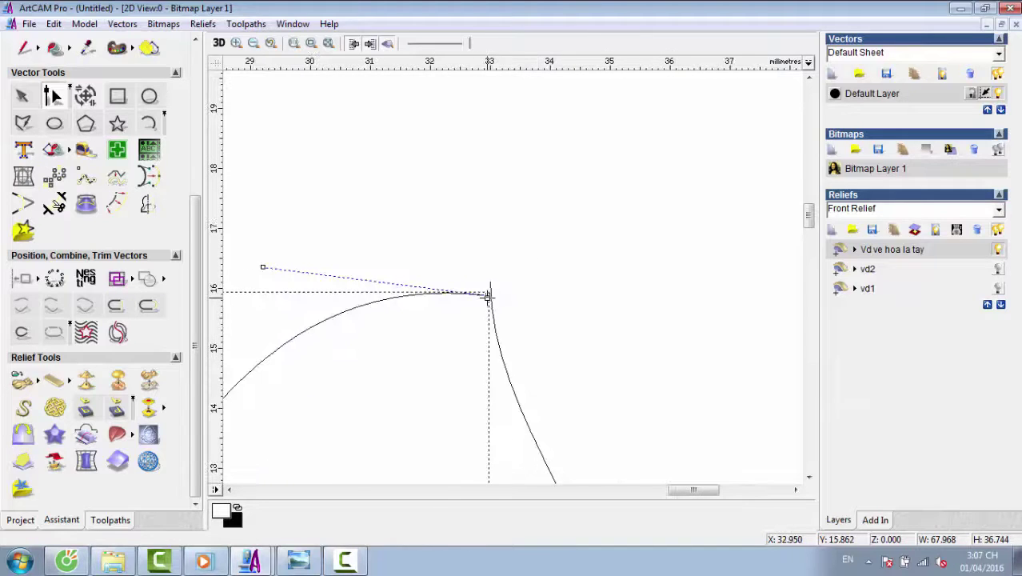
scroll(490, 281, down, 5)
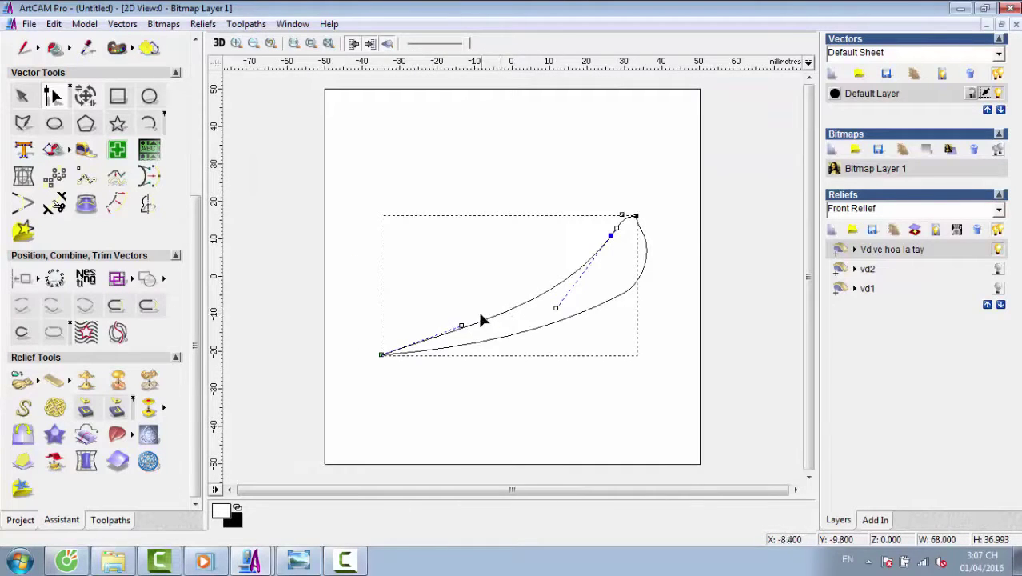
Adjust the handles of the upper curve's long span to deepen its bend, and slightly adjust the lower curve's long-span handle.
drag(463, 330, 472, 328)
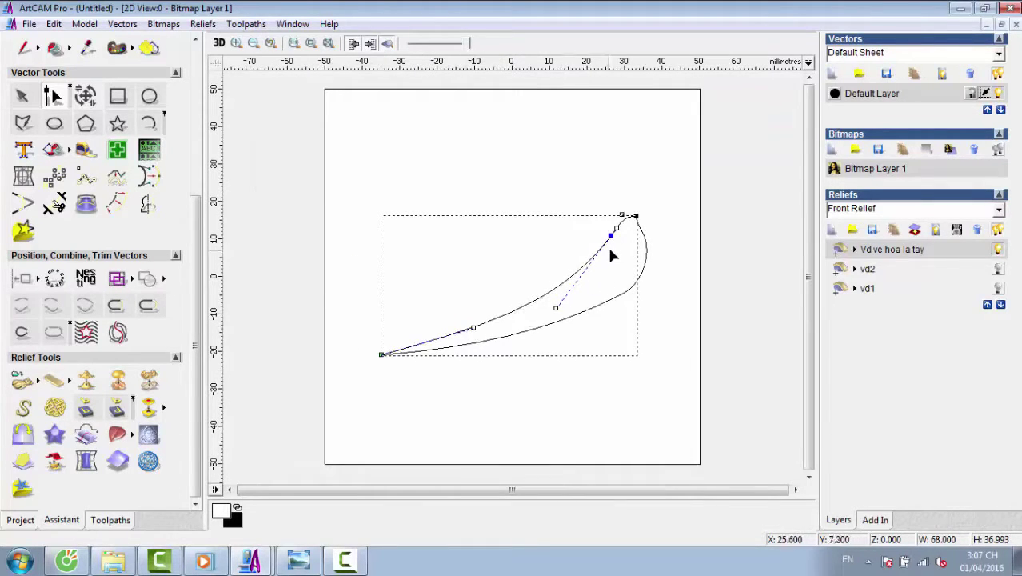
scroll(585, 263, up, 2)
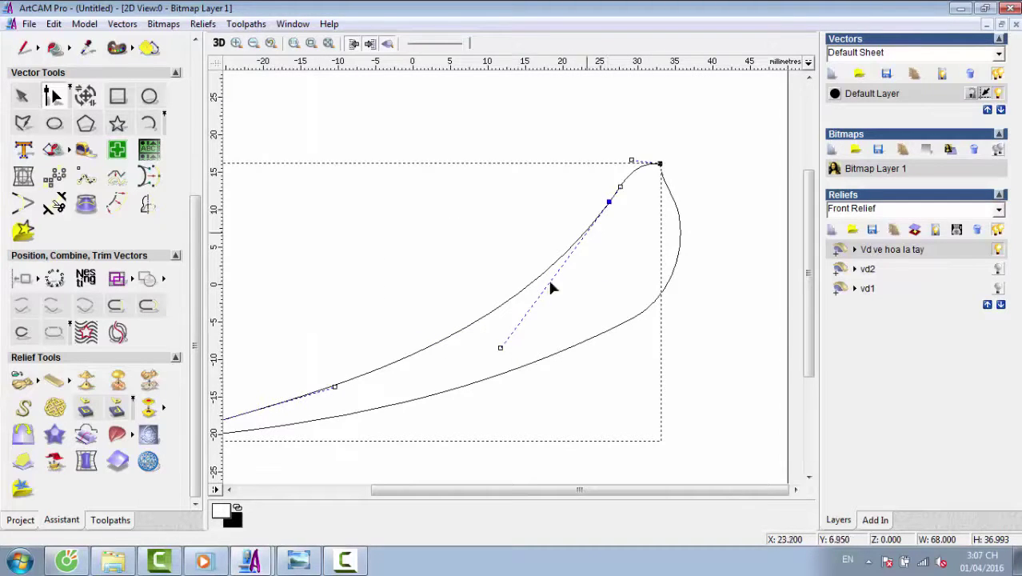
drag(500, 347, 500, 388)
click(544, 359)
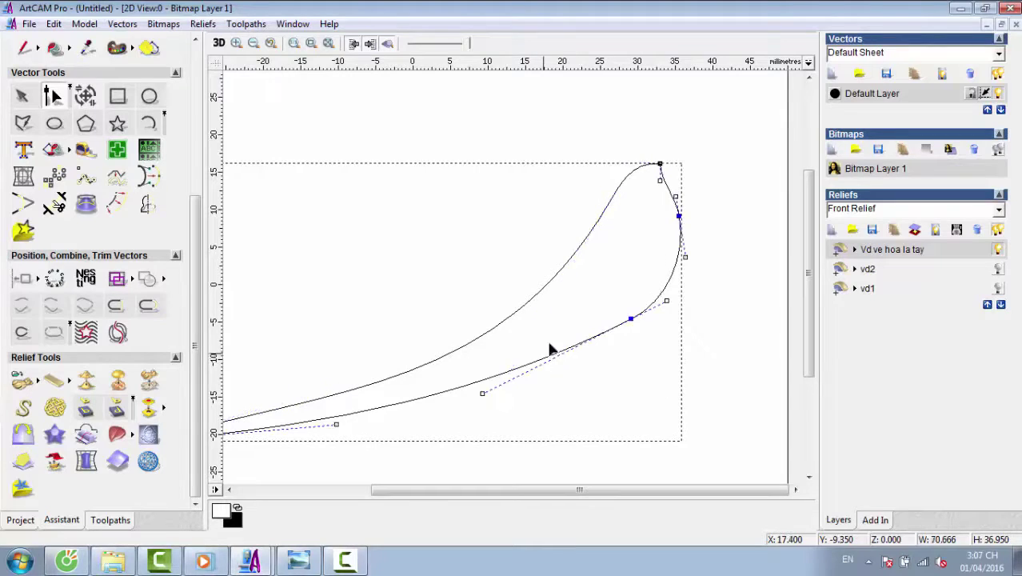
drag(482, 393, 485, 399)
scroll(520, 310, down, 2)
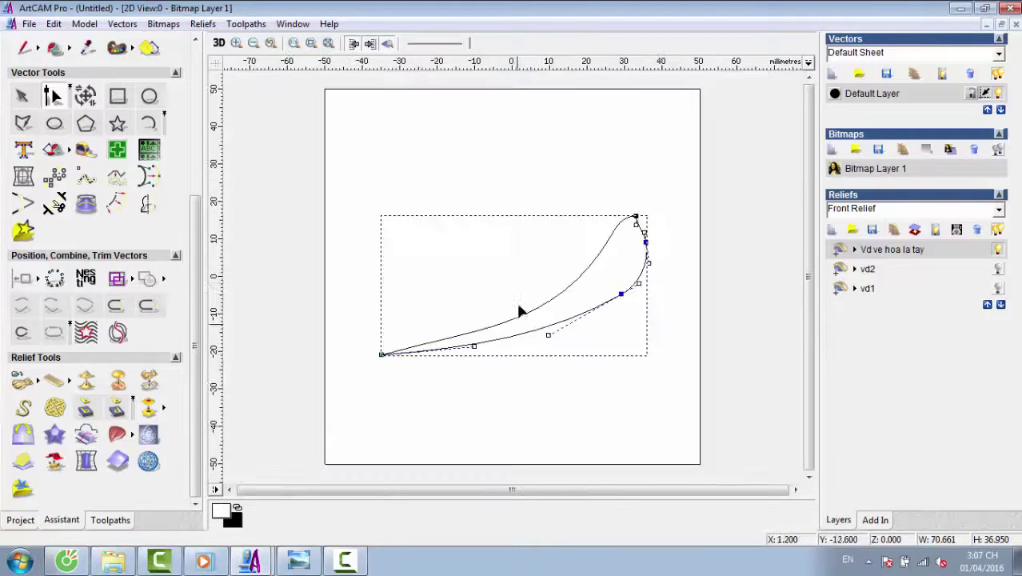
key(n)
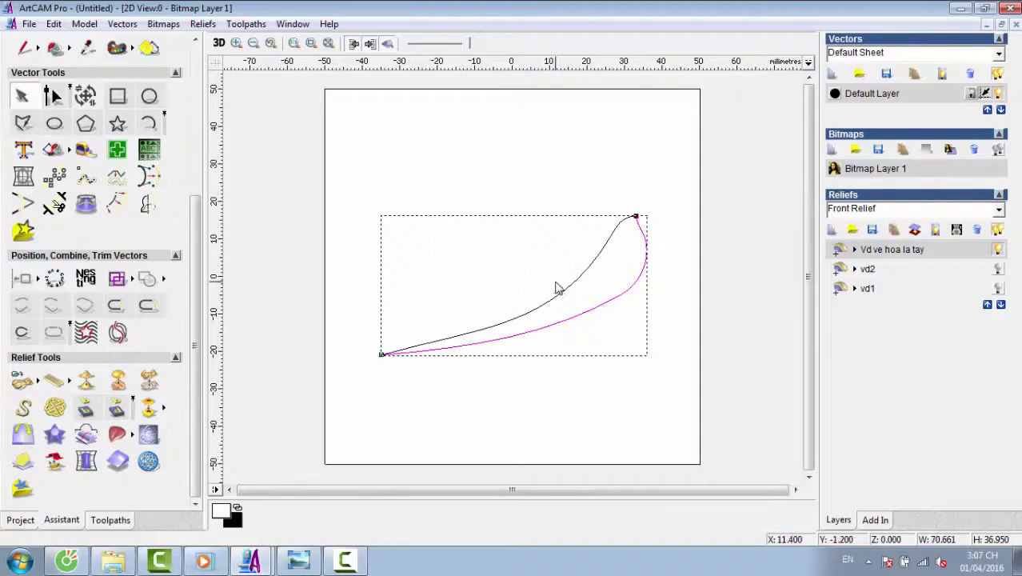
click(559, 261)
scroll(558, 266, down, 1)
scroll(559, 270, up, 1)
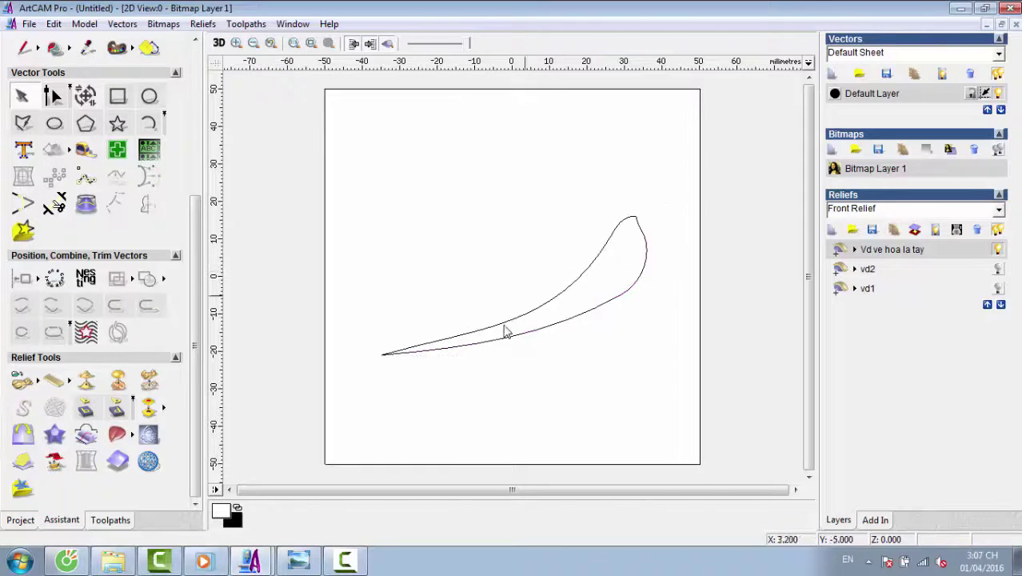
Nudge the upper curve's handle nearest the leaf's pointed end slightly downward to refine that span.
click(462, 343)
key(n)
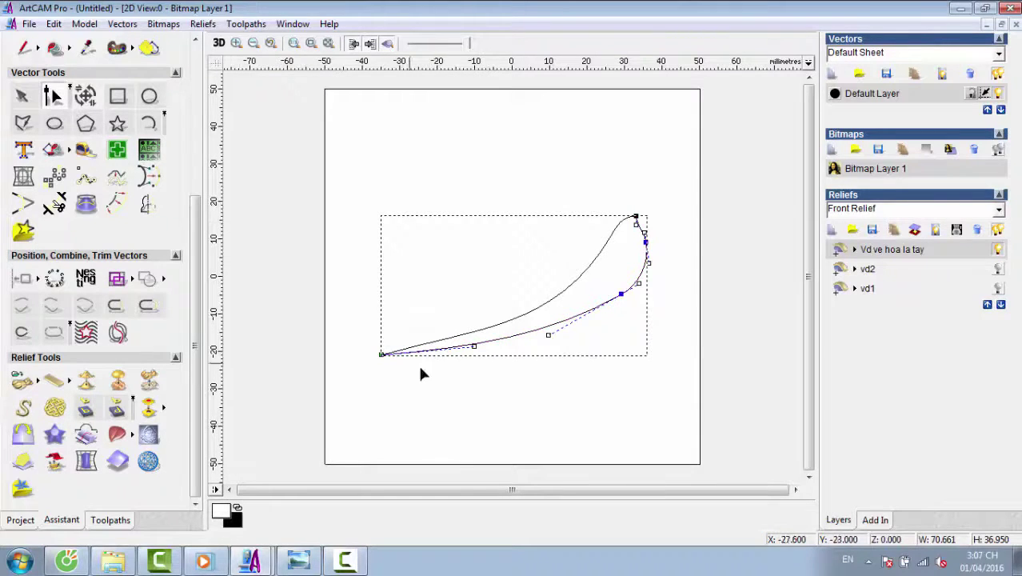
click(454, 337)
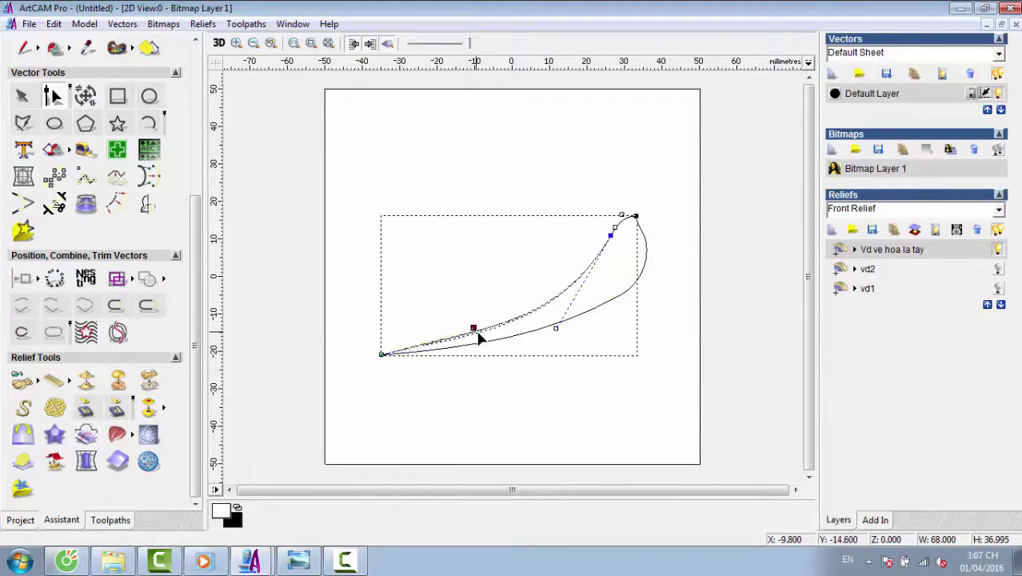
drag(477, 329, 480, 333)
click(520, 290)
scroll(520, 289, up, 1)
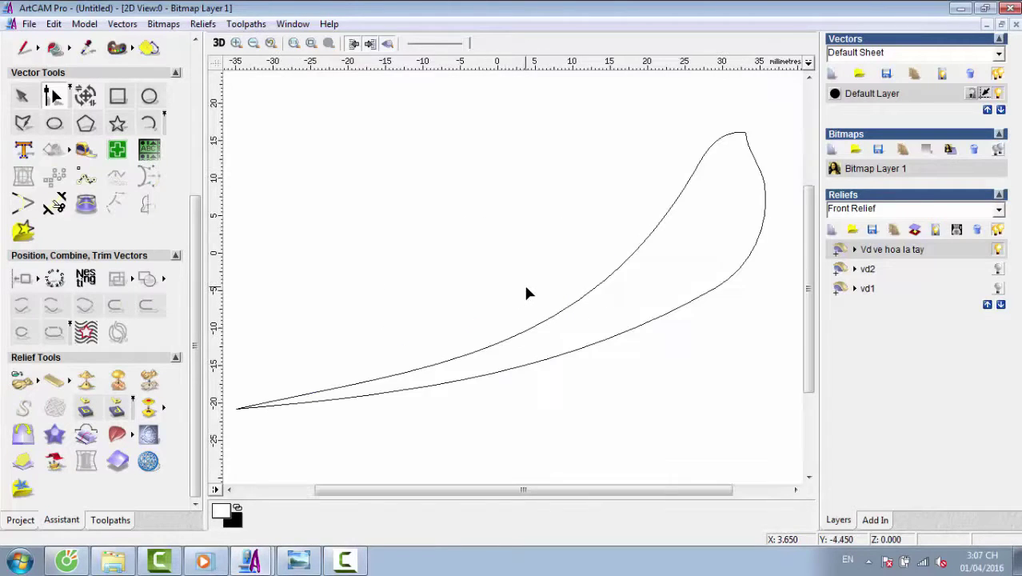
scroll(525, 290, down, 1)
scroll(507, 285, up, 1)
Draw the second leaf's lower edge as a smooth polyline about 54 mm wide and 31 mm high, following the first leaf's upper edge.
click(23, 123)
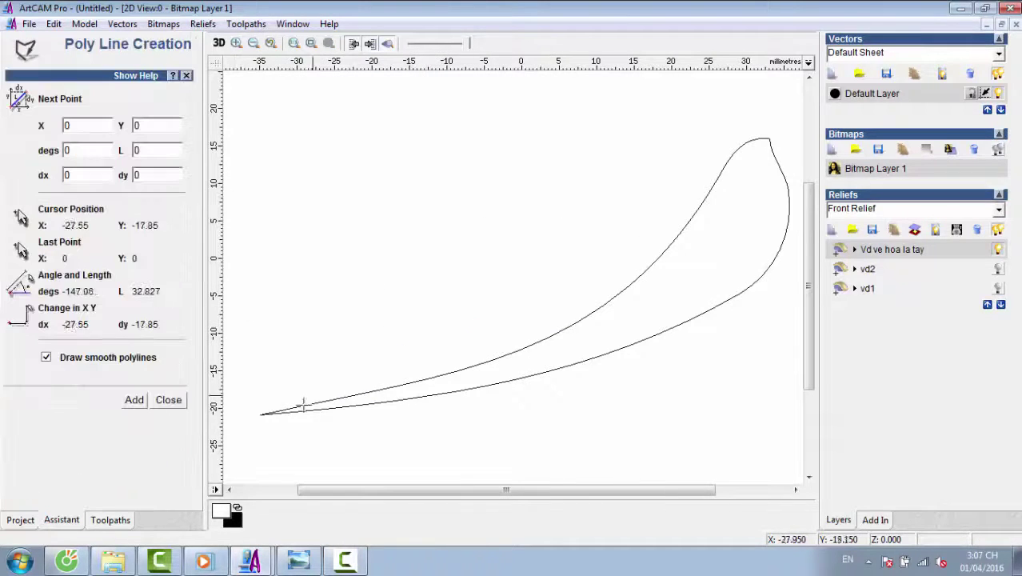
click(263, 413)
click(374, 389)
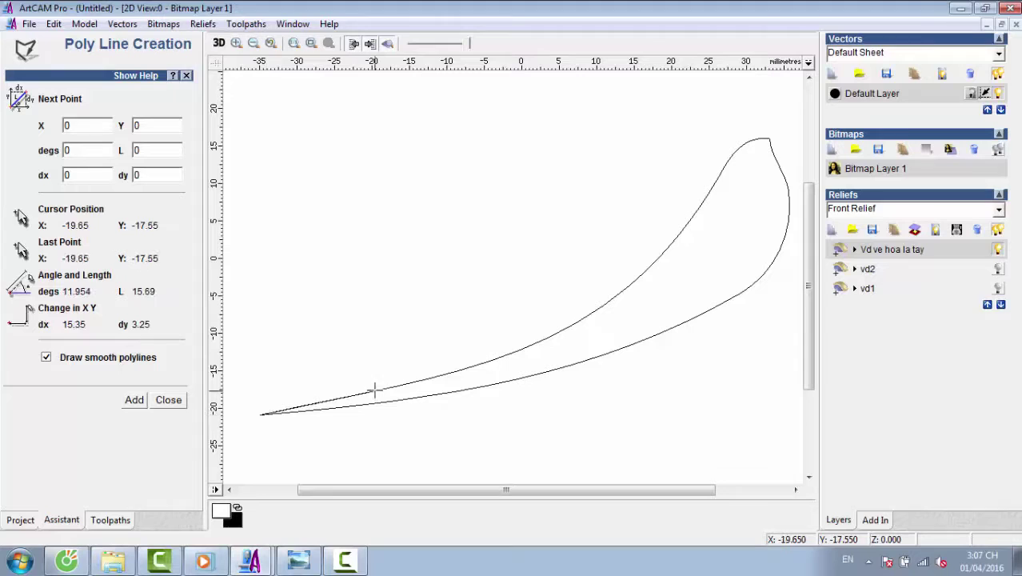
click(516, 350)
click(603, 307)
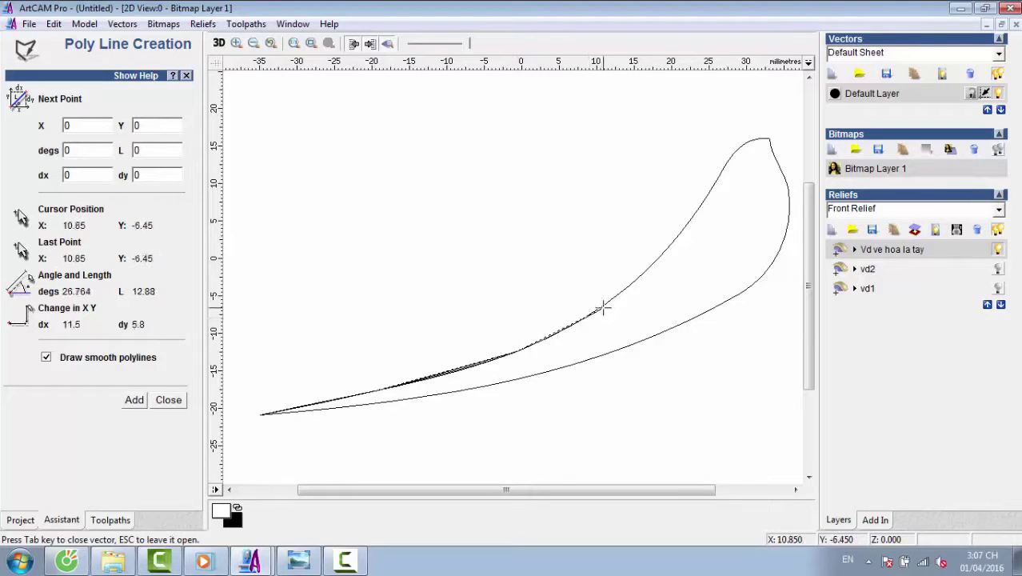
click(646, 272)
click(659, 233)
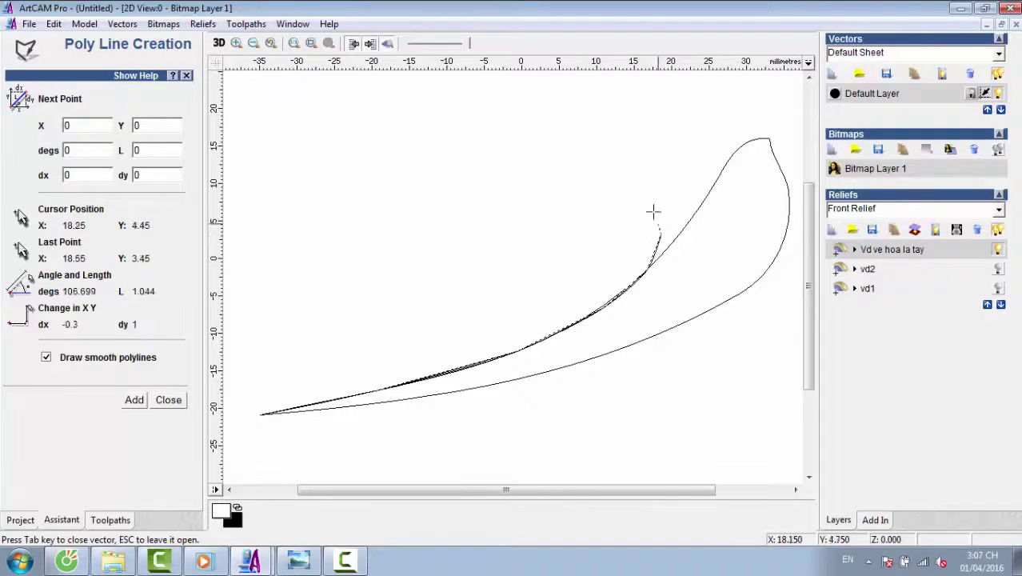
click(648, 206)
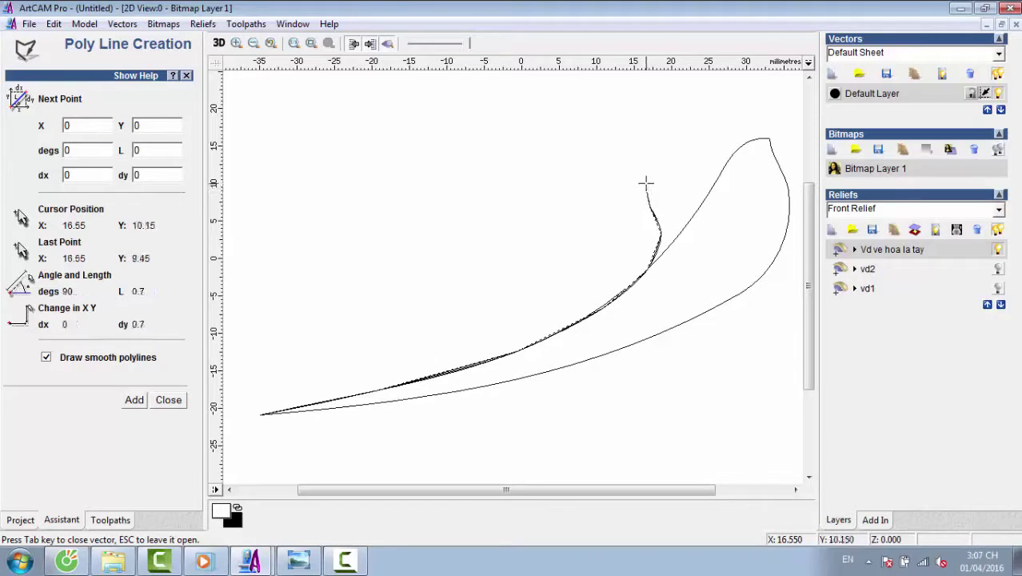
click(646, 184)
key(Escape)
Draw the second leaf's upper edge as a smooth polyline from the shared pointed tip to the lower edge's end near X 16.5, Y 10.
click(23, 124)
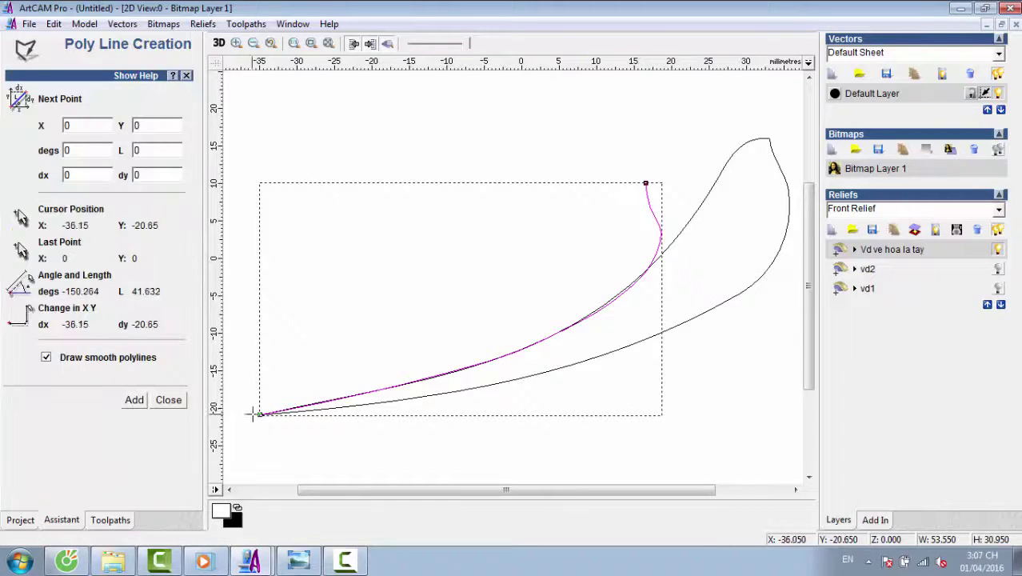
click(260, 414)
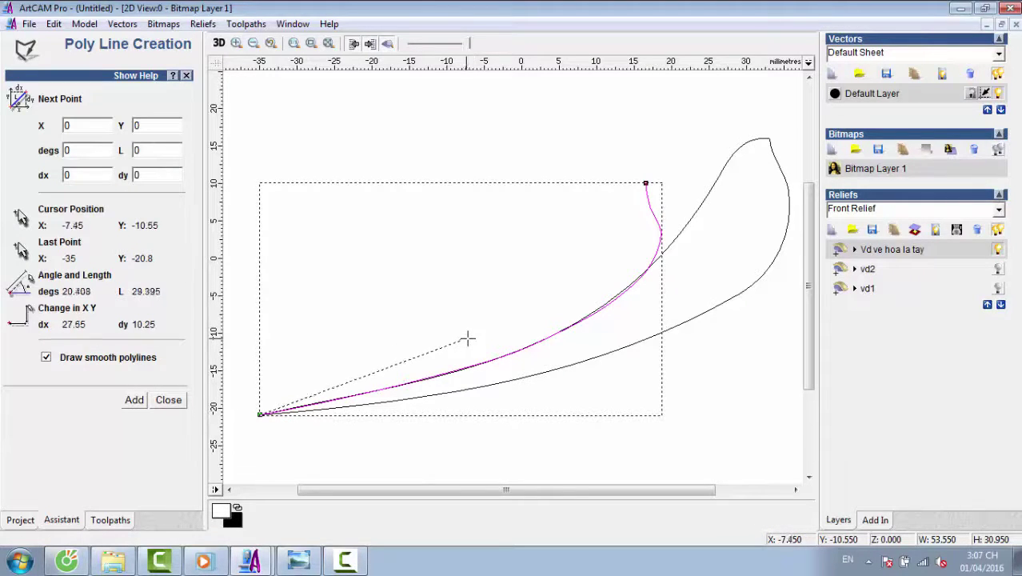
click(468, 336)
click(568, 255)
click(606, 203)
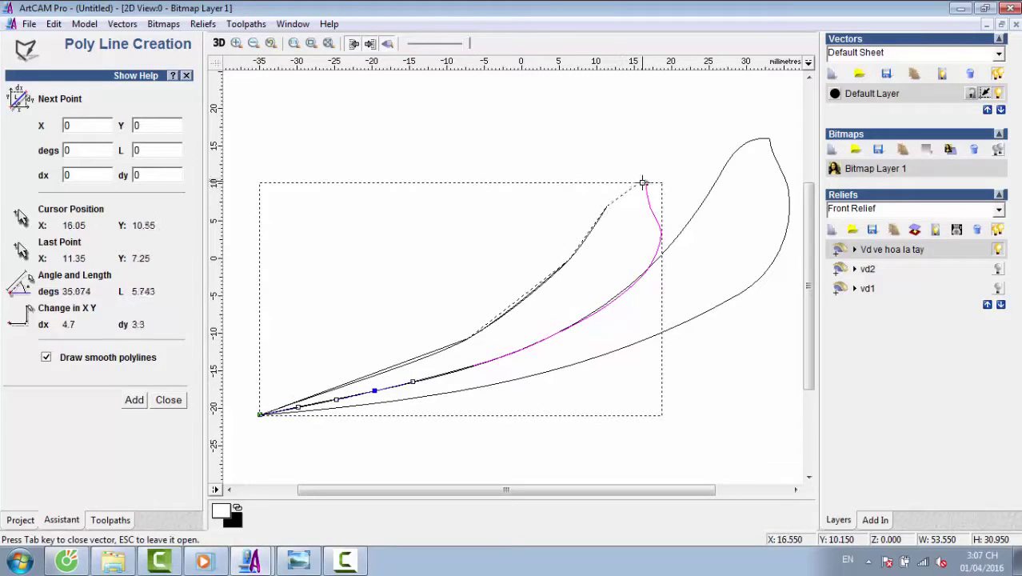
click(634, 184)
click(645, 184)
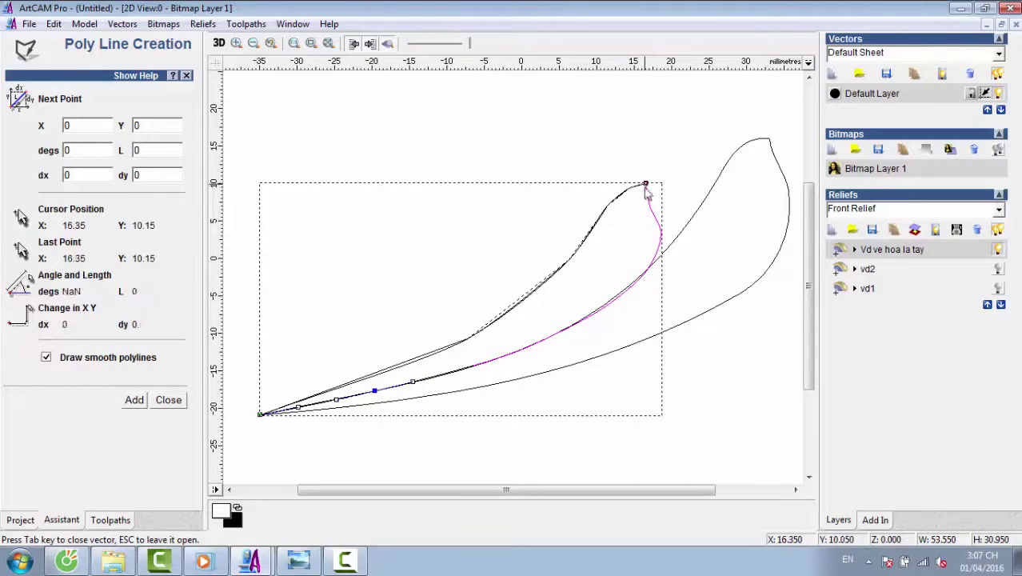
key(Escape)
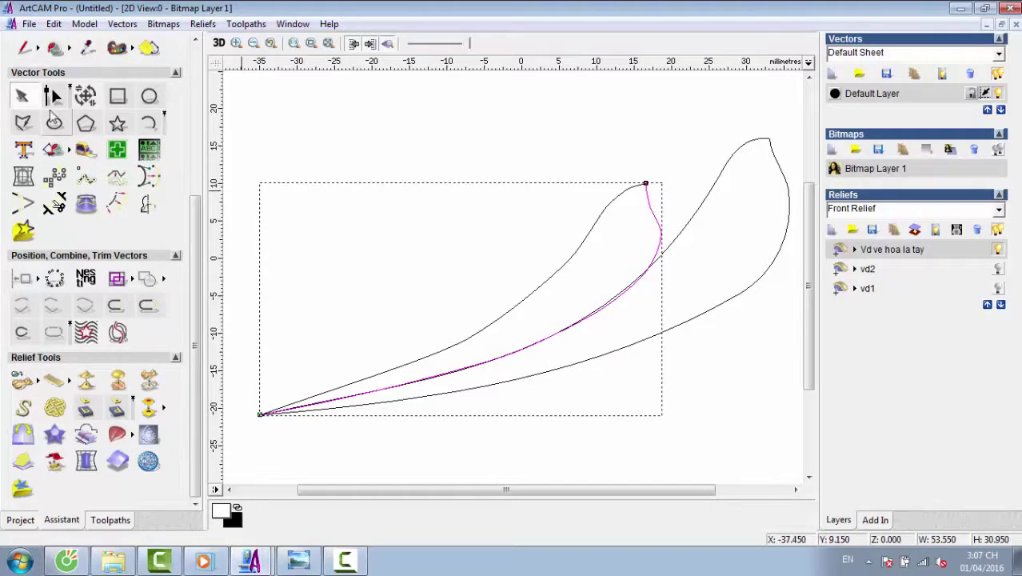
Move the node near X 11 on the second leaf's lower edge slightly upward onto the first leaf's upper edge.
click(52, 97)
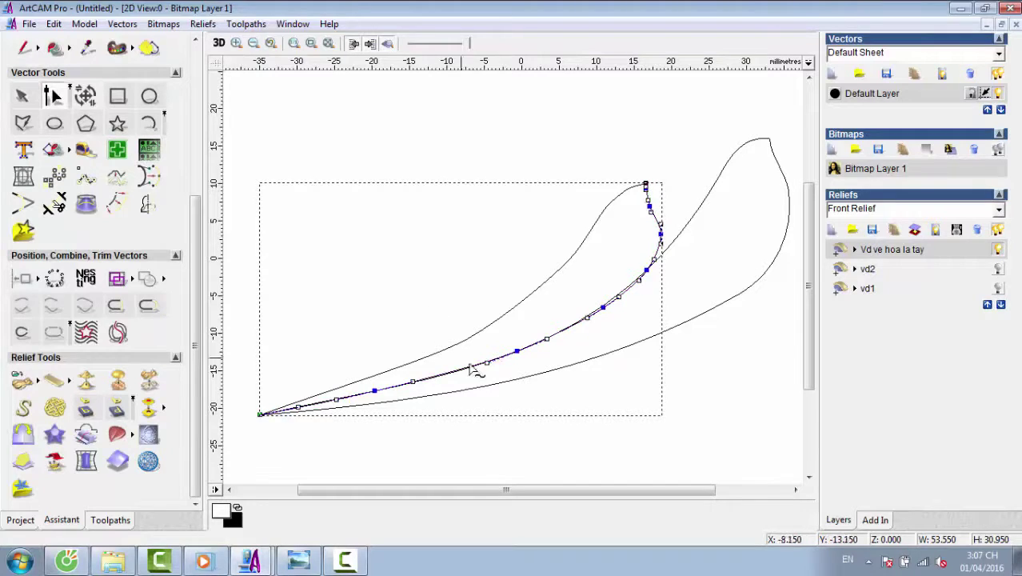
double_click(603, 310)
click(575, 395)
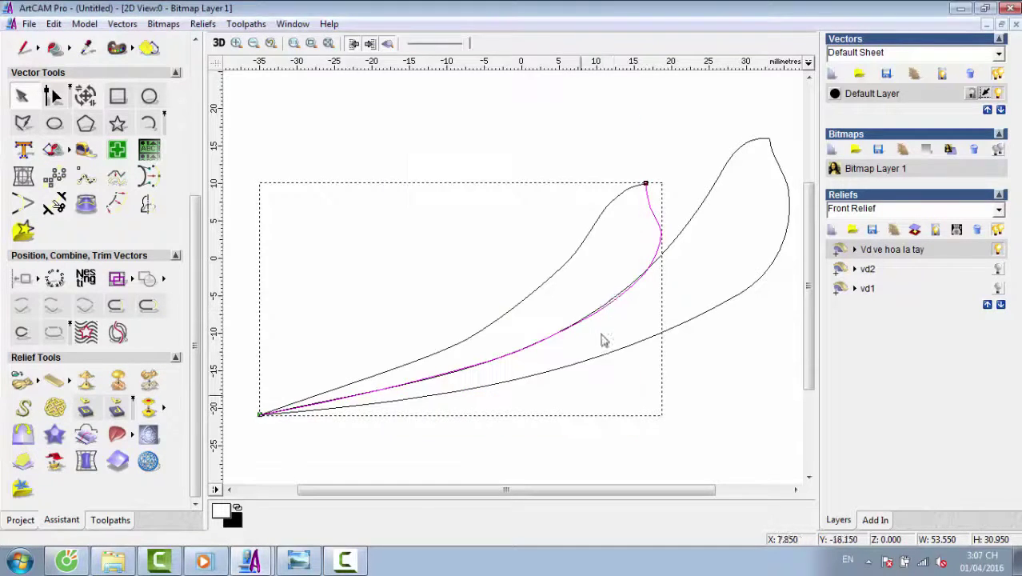
click(52, 96)
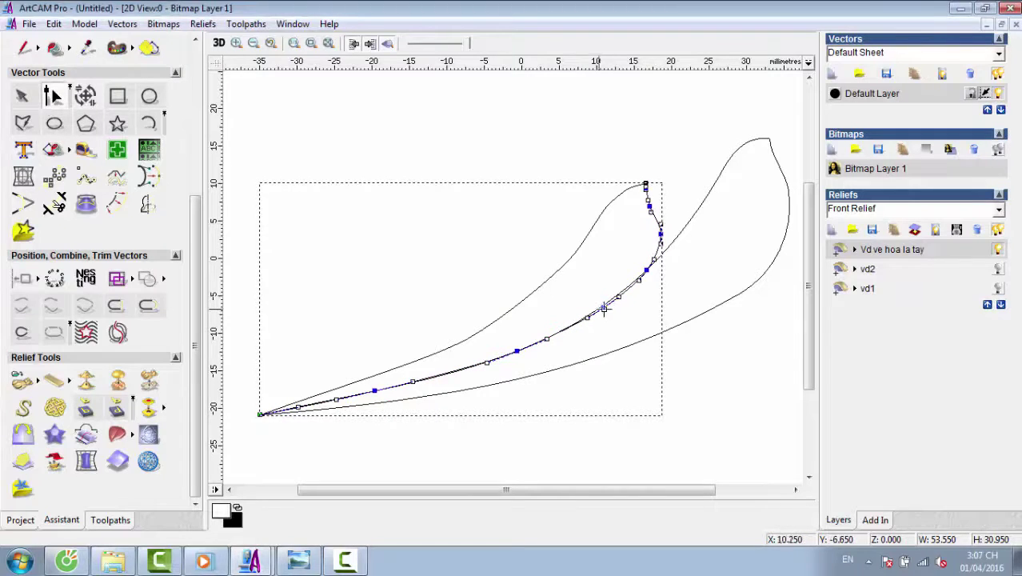
drag(604, 308, 605, 306)
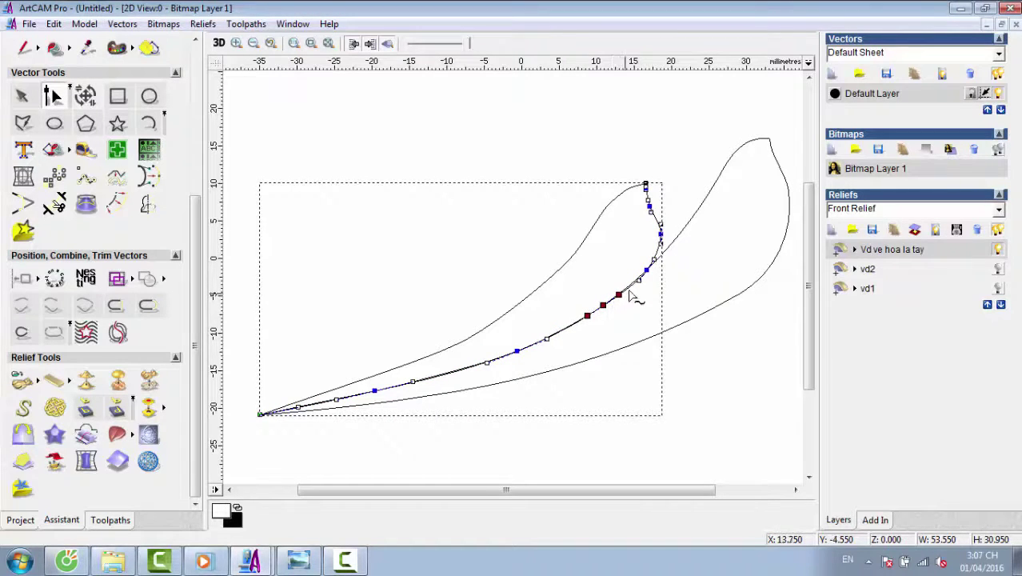
click(640, 213)
scroll(639, 213, down, 2)
scroll(513, 265, up, 2)
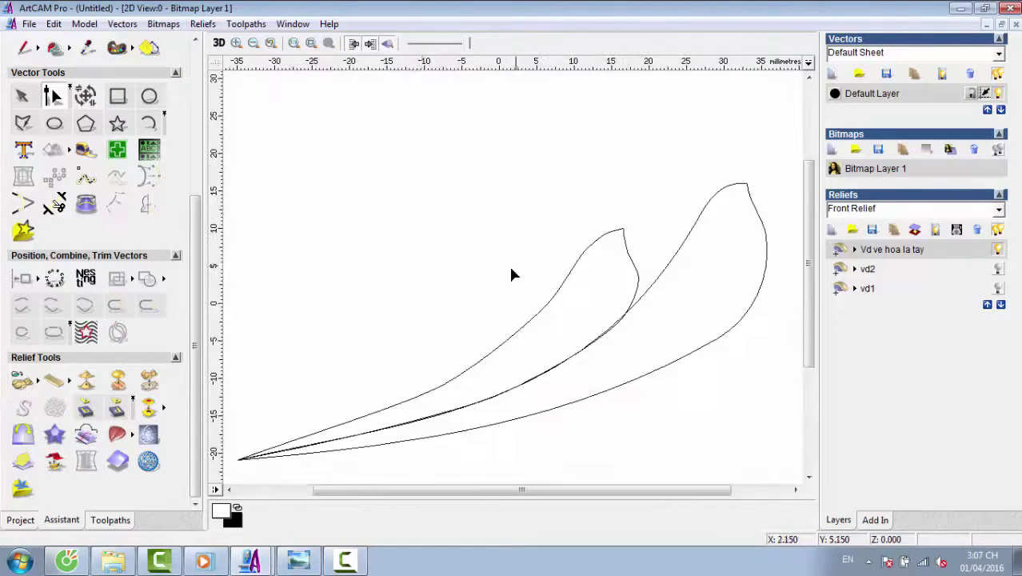
Draw the third leaf's lower edge as a smooth polyline about 38 mm wide and 26 mm high, following the second leaf's upper edge.
scroll(401, 271, down, 1)
click(23, 122)
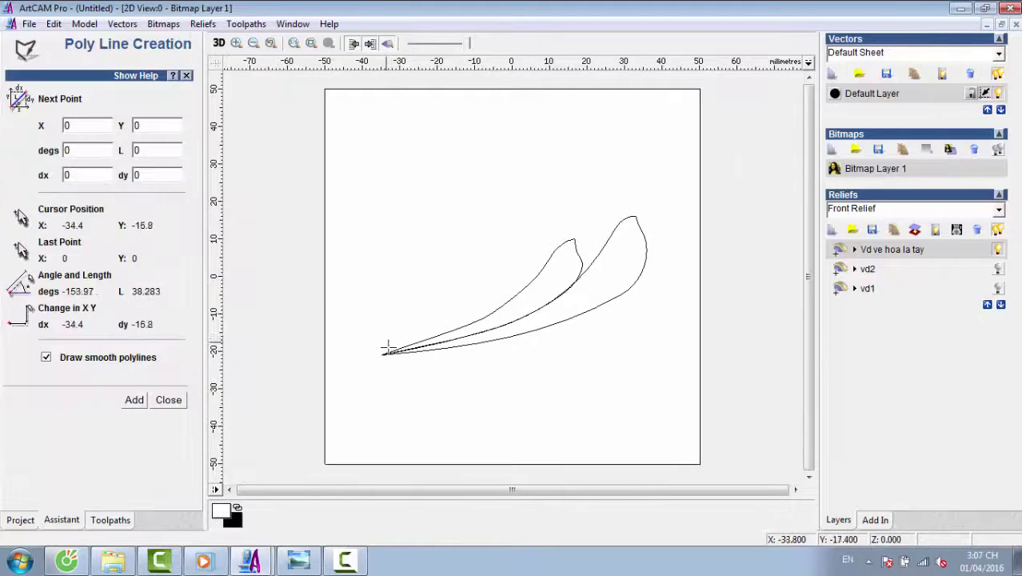
click(384, 352)
click(466, 324)
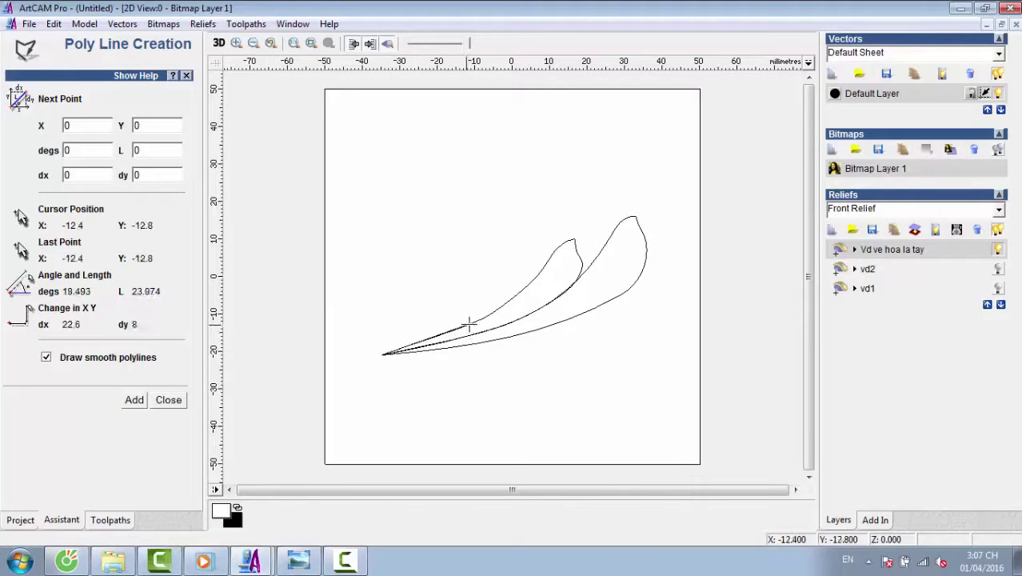
click(501, 307)
click(521, 289)
scroll(520, 272, up, 2)
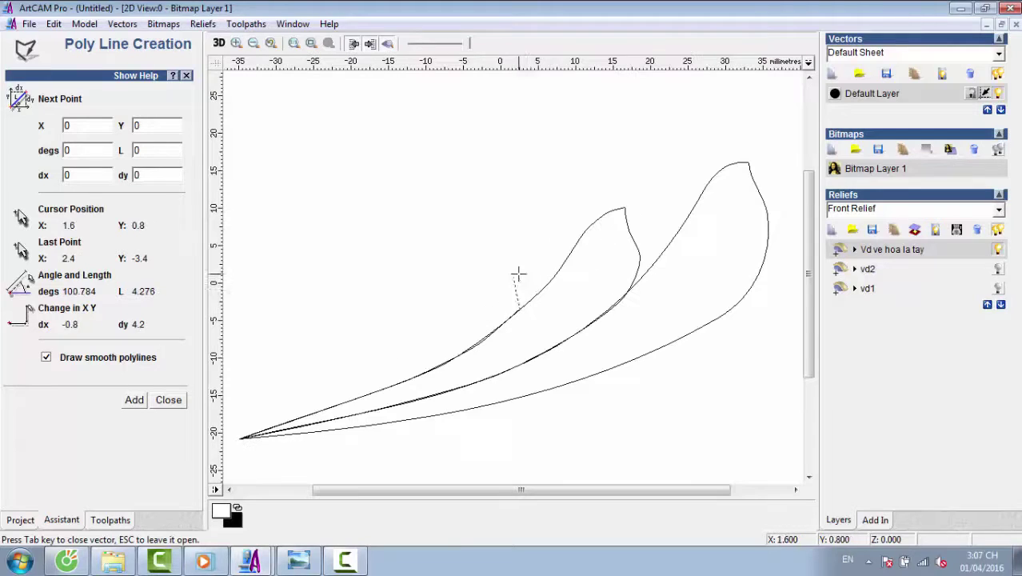
click(522, 282)
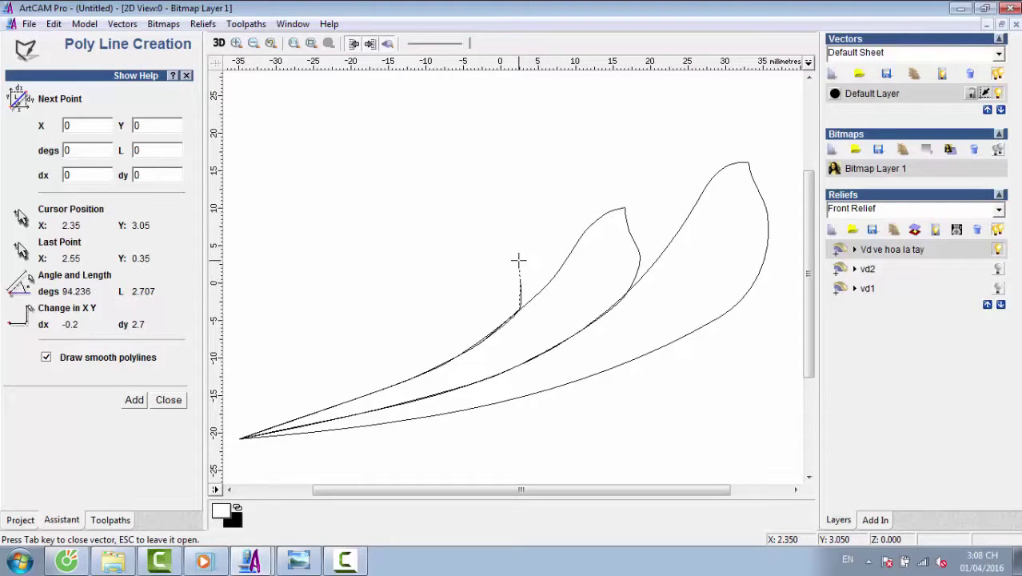
click(519, 260)
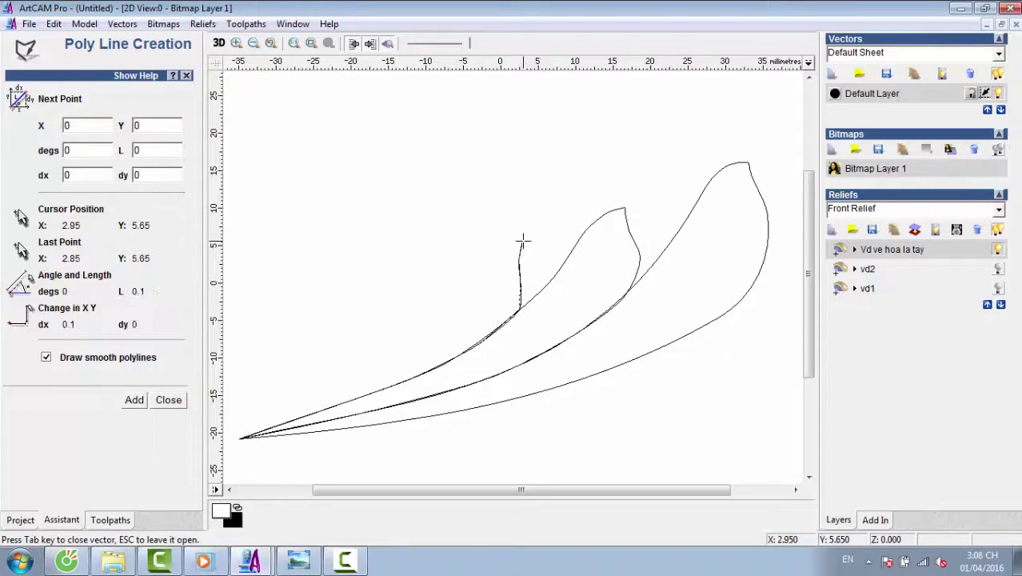
key(Escape)
Reshape the third leaf's lower edge near its upper end, moving the end node to about X 2, Y 5 and adjusting the node below it.
click(519, 269)
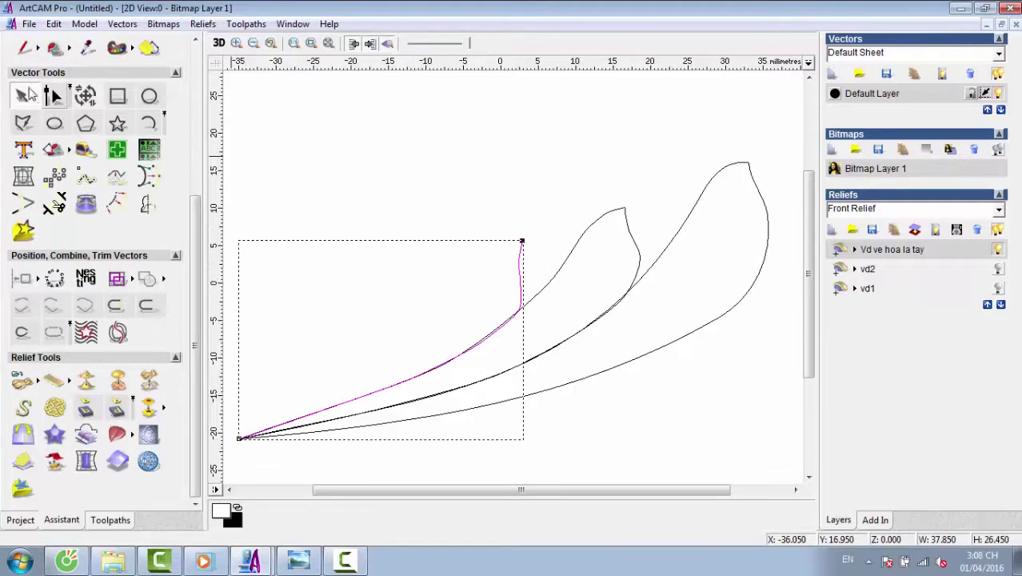
click(57, 95)
scroll(446, 262, up, 2)
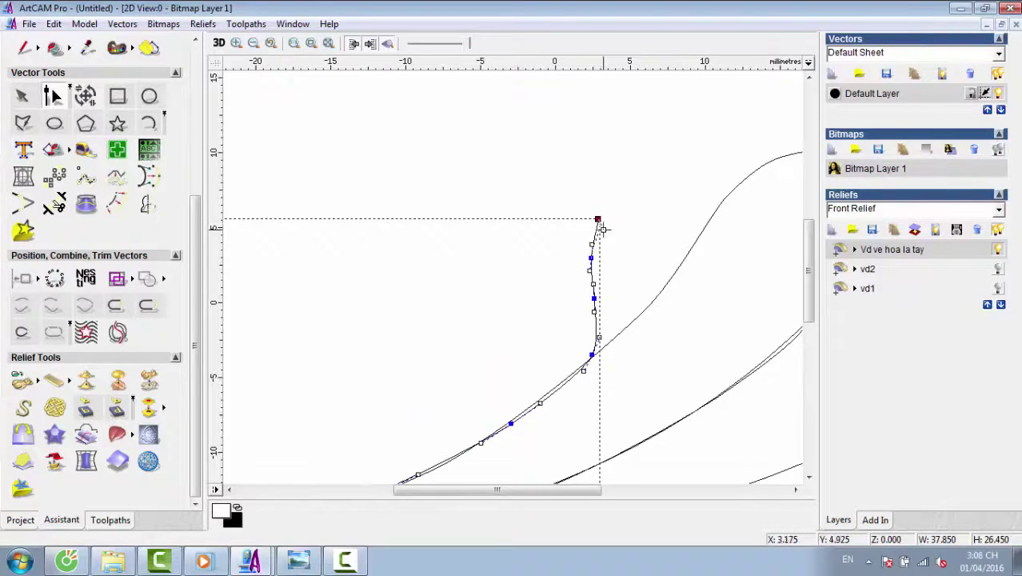
drag(604, 234, 570, 276)
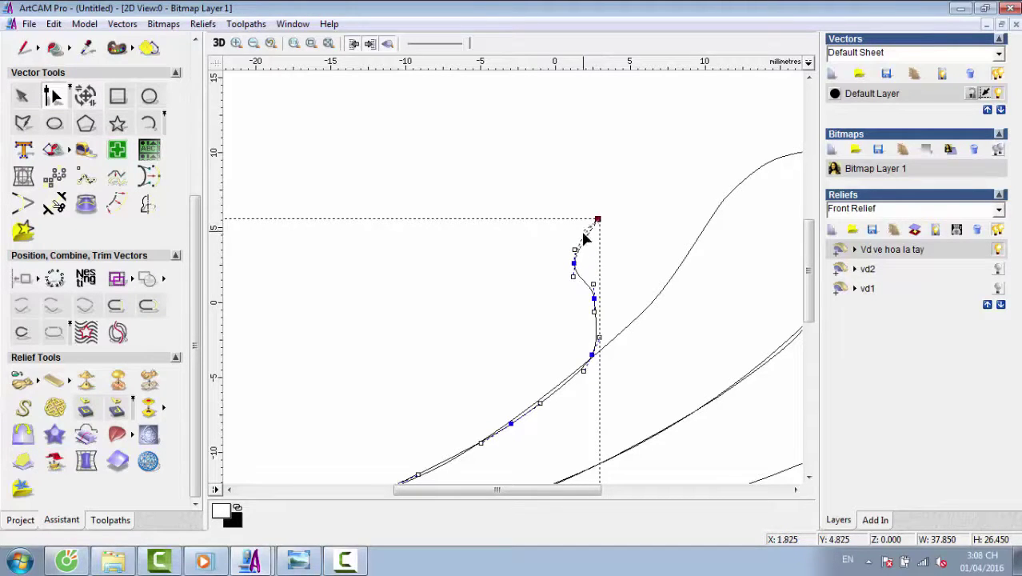
drag(585, 237, 585, 227)
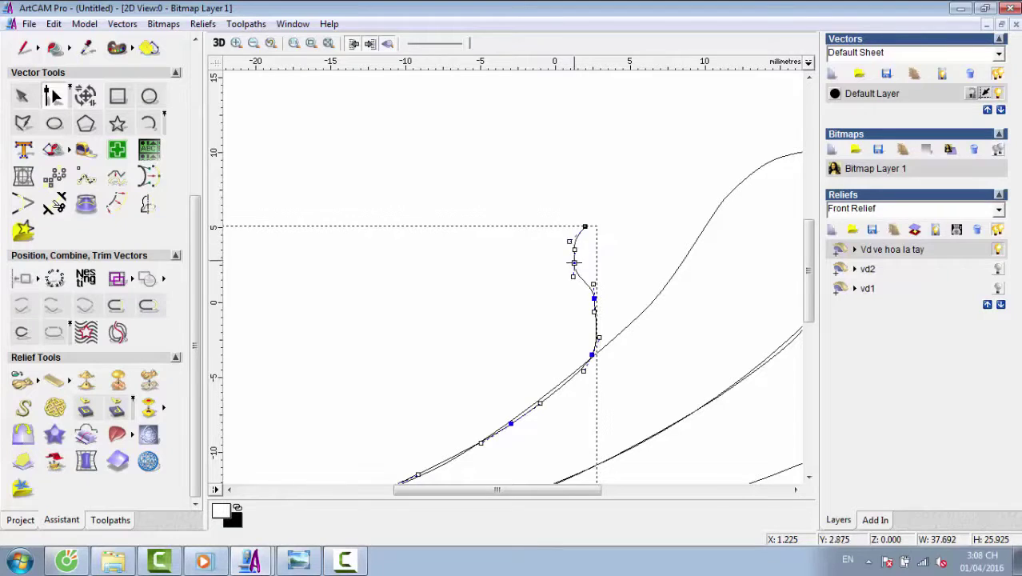
drag(579, 267, 590, 270)
Delete the node just below the upper end of the third leaf's lower edge and lower the end node slightly.
right_click(582, 256)
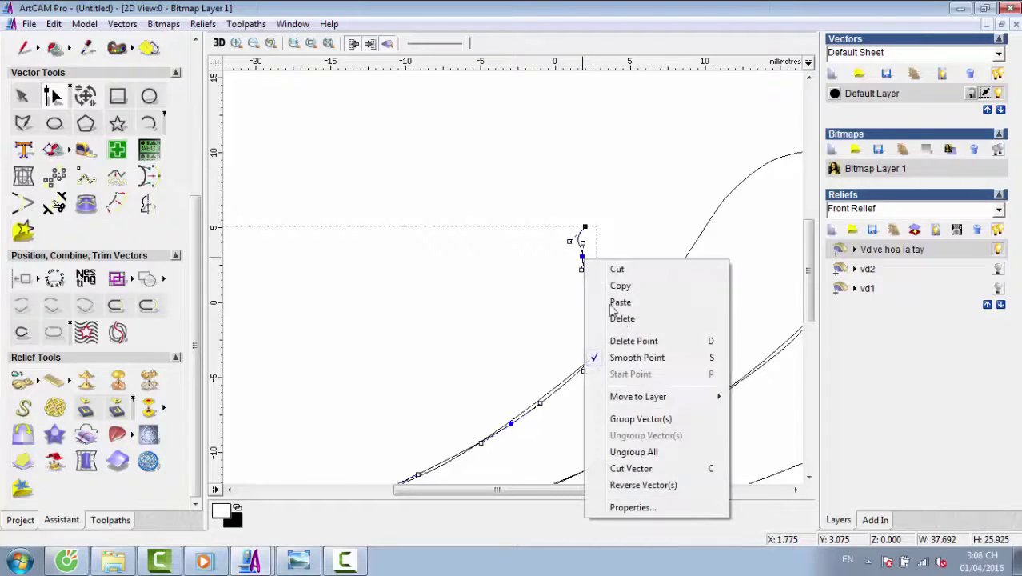
click(638, 340)
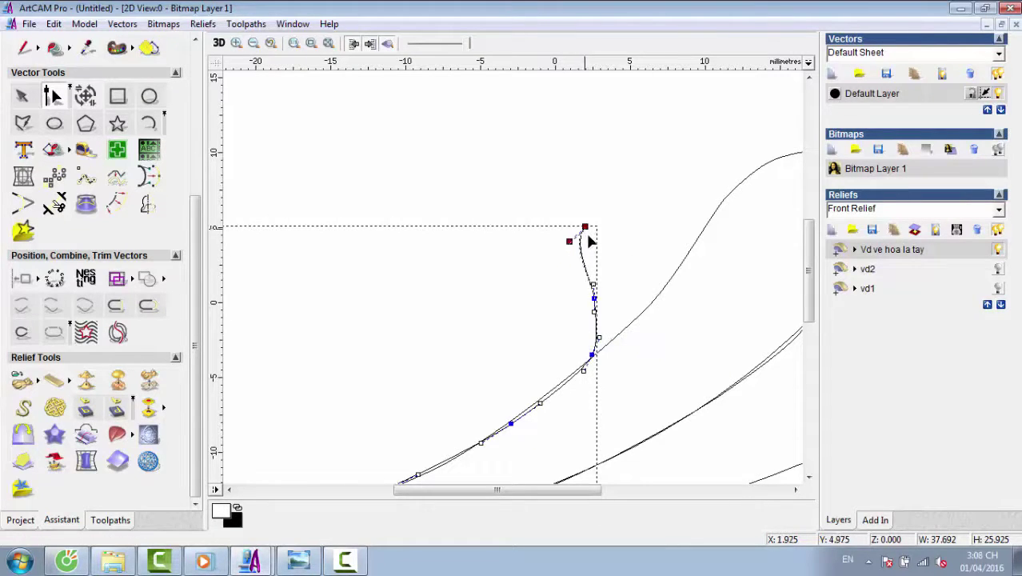
drag(585, 227, 590, 249)
scroll(546, 291, down, 1)
click(458, 300)
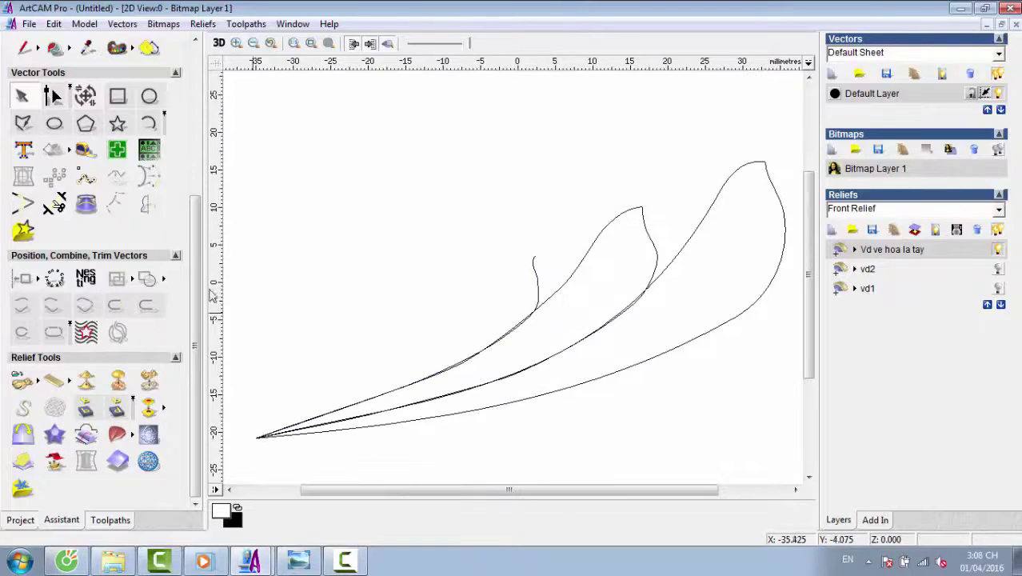
Draw the third leaf's upper edge as a smooth polyline from the shared pointed tip to the lower edge's end near X 2.4, Y 3.7.
click(23, 122)
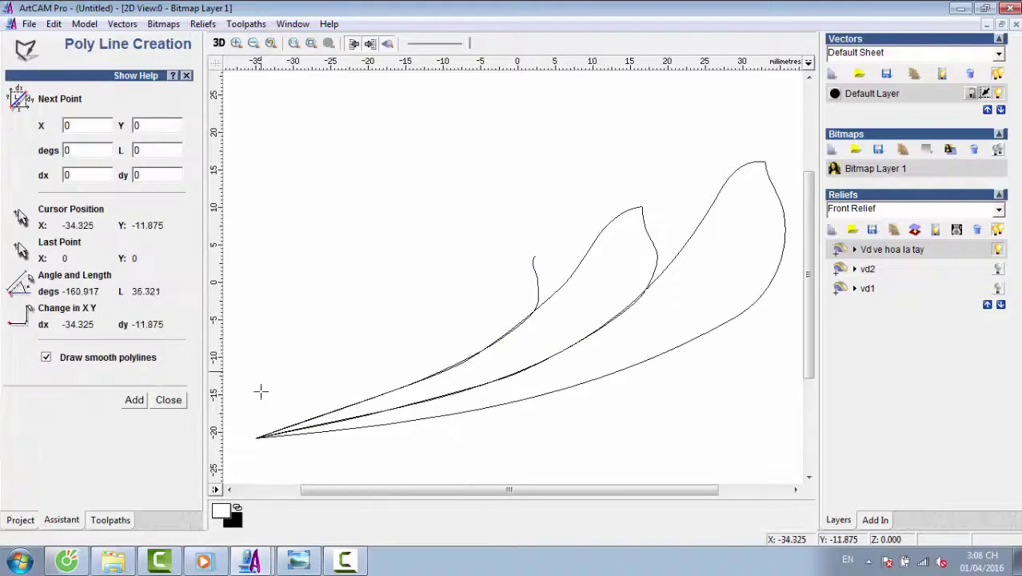
click(255, 437)
click(407, 344)
click(475, 302)
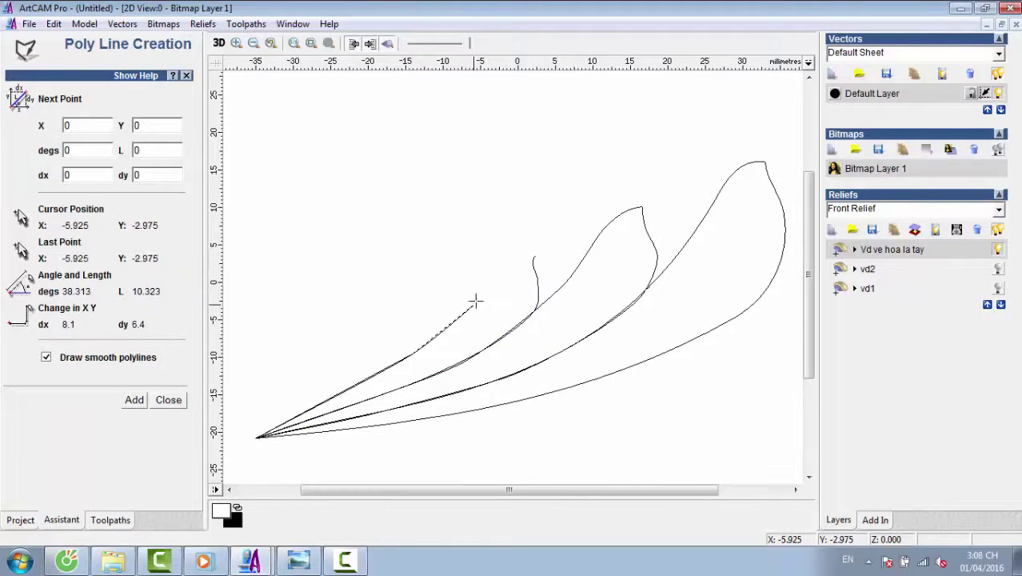
click(495, 272)
click(518, 254)
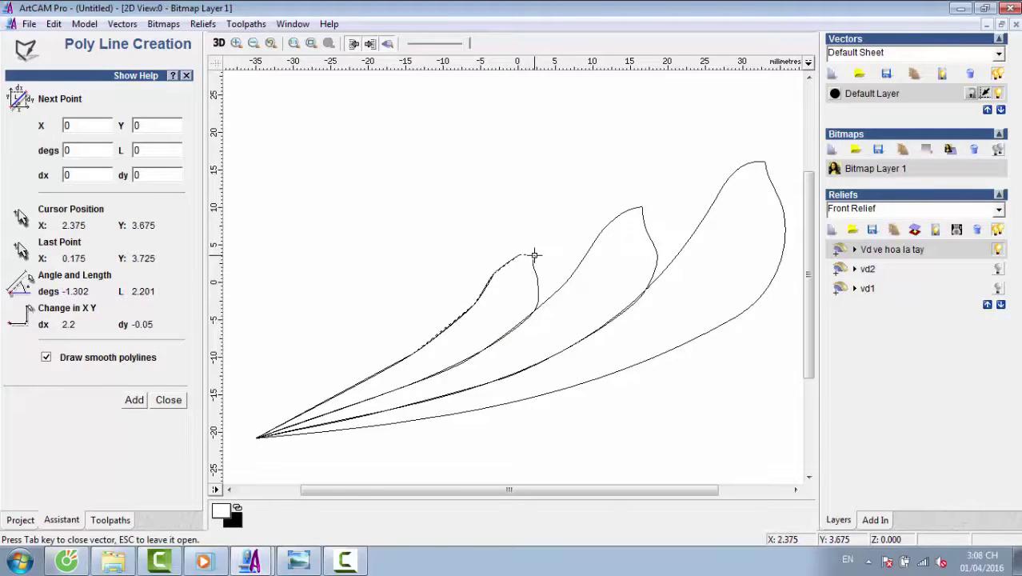
click(534, 255)
key(Escape)
Move the upper end node of the third leaf's lower edge to about X 1.8, Y 3.1 and shorten its curve handle.
click(497, 270)
click(521, 266)
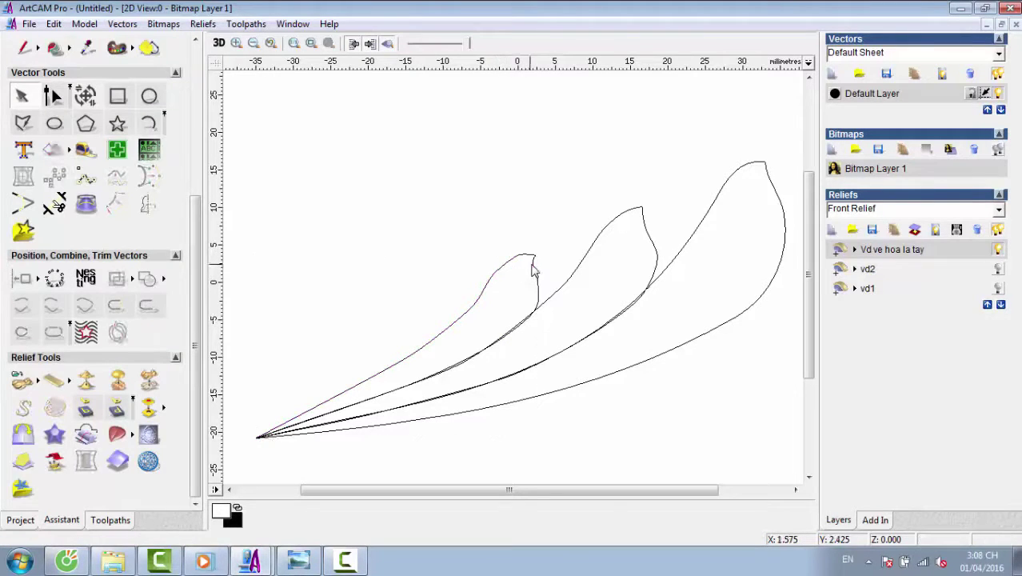
click(534, 270)
scroll(534, 270, up, 5)
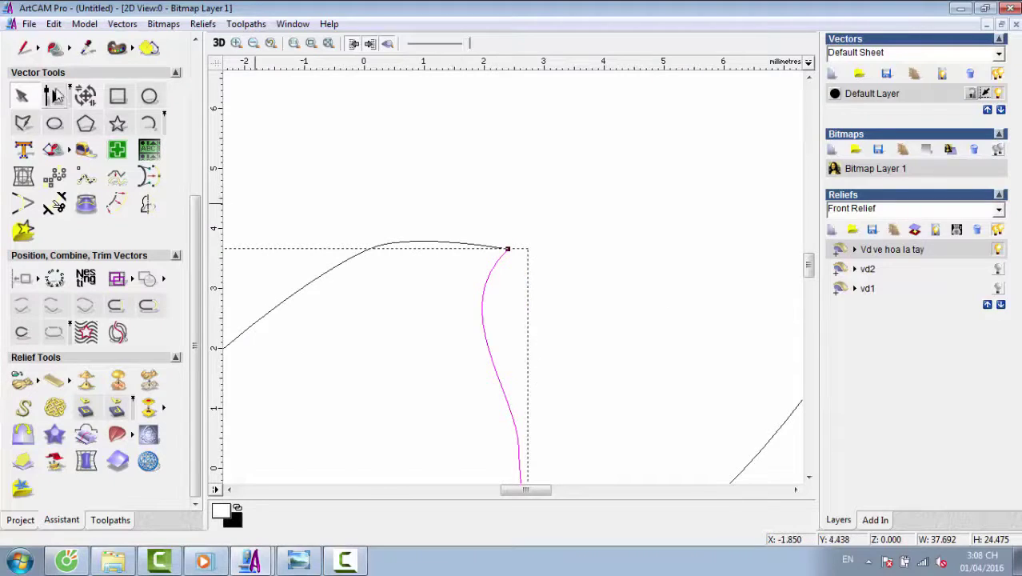
click(56, 95)
drag(507, 248, 460, 295)
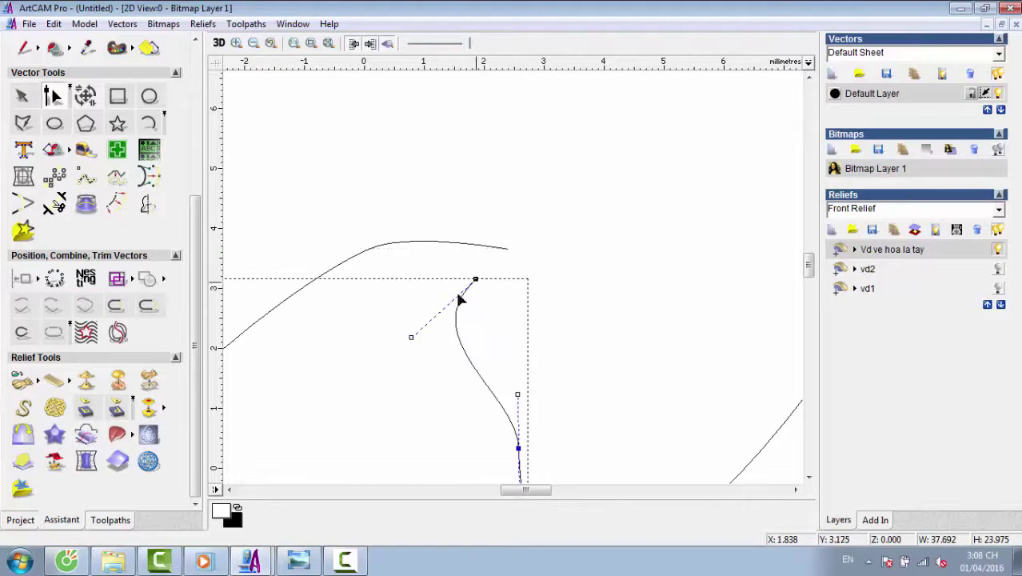
drag(411, 337, 448, 305)
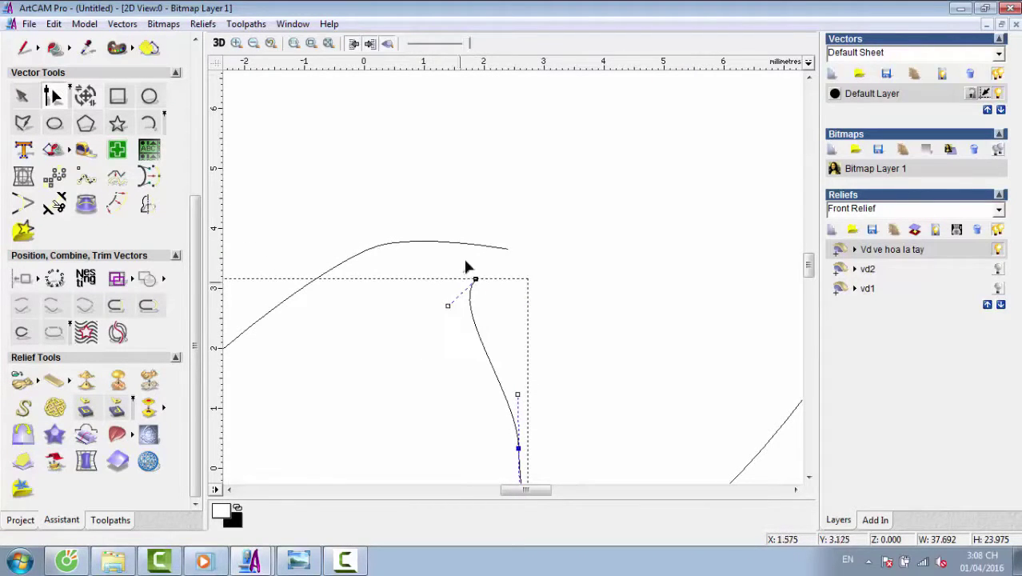
Move the end node of the third leaf's upper edge onto the lower edge's end node and round the adjoining span.
click(506, 248)
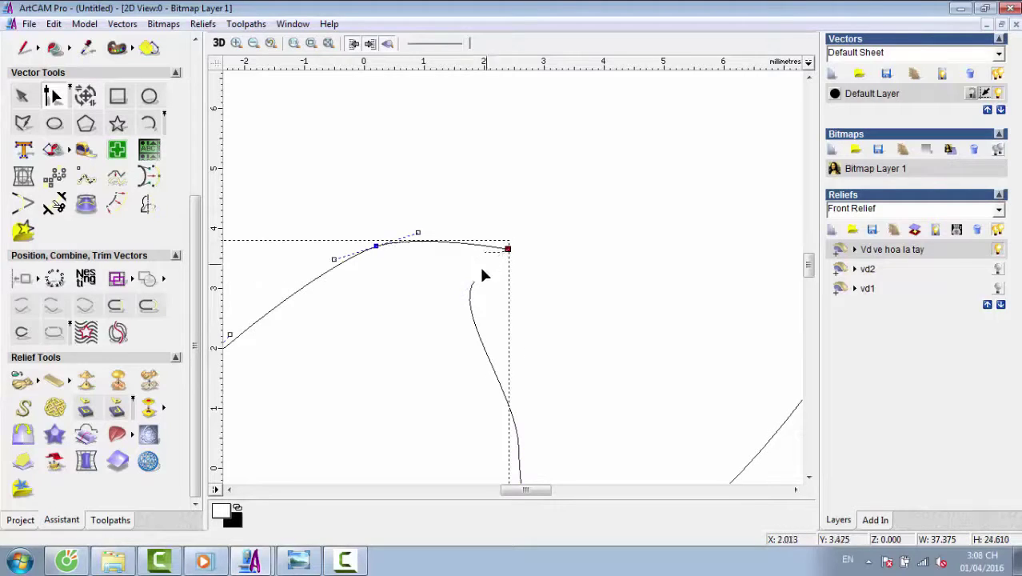
drag(474, 277, 476, 280)
drag(443, 311, 440, 260)
key(Escape)
Shift the crest node of the third leaf's upper edge slightly toward the pointed tip and lengthen its handle on that side.
scroll(396, 304, down, 2)
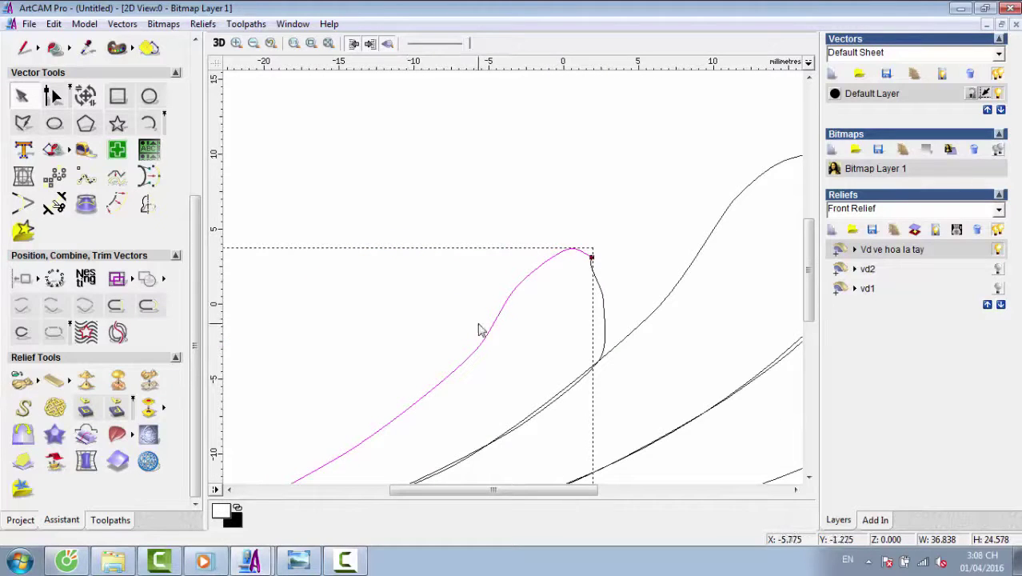
click(54, 96)
scroll(537, 229, up, 2)
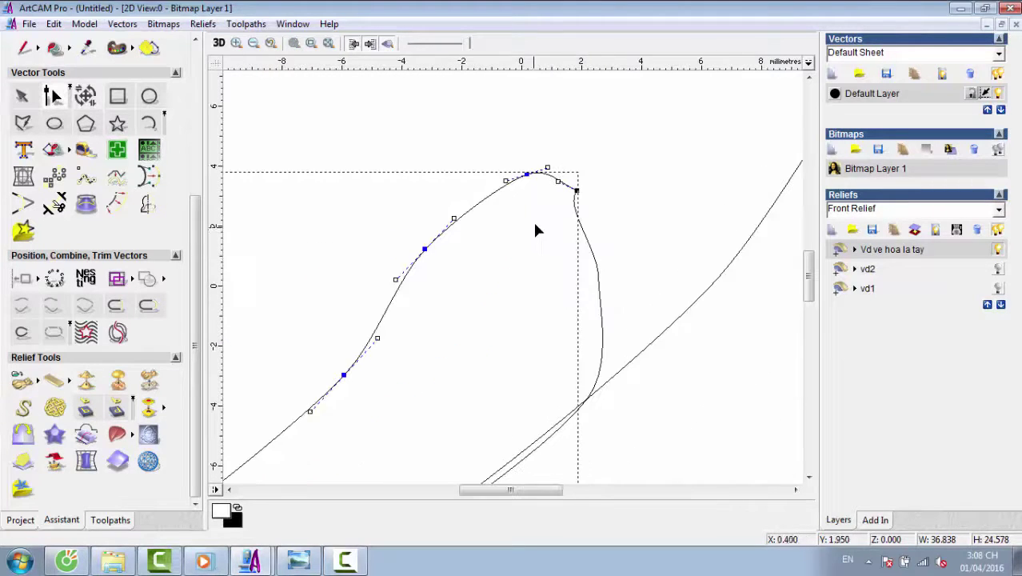
drag(527, 183, 480, 181)
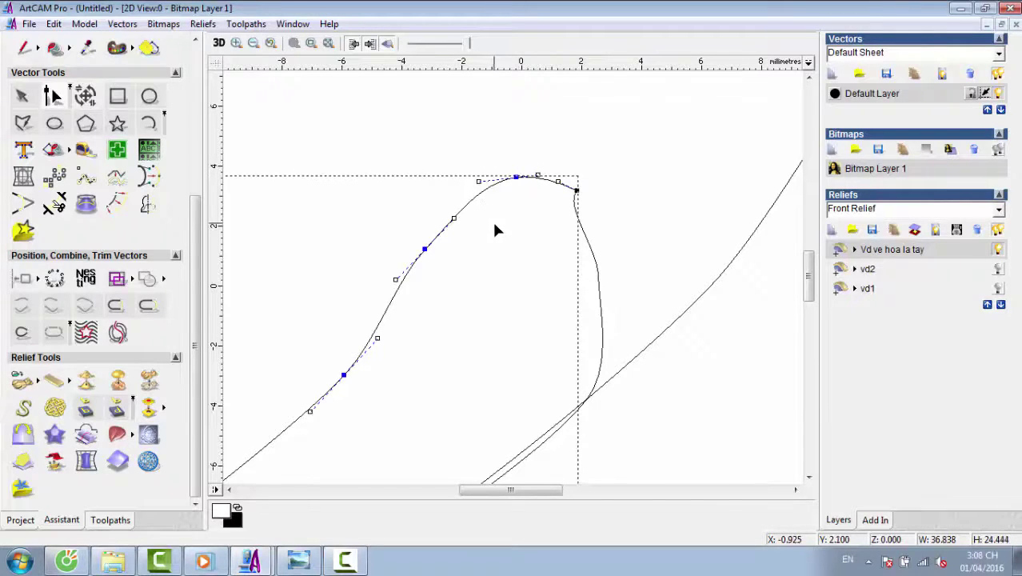
Nudge the handle below the node near X 2.6, Y 0.4 on the third leaf's lower edge slightly outward.
click(599, 295)
click(52, 95)
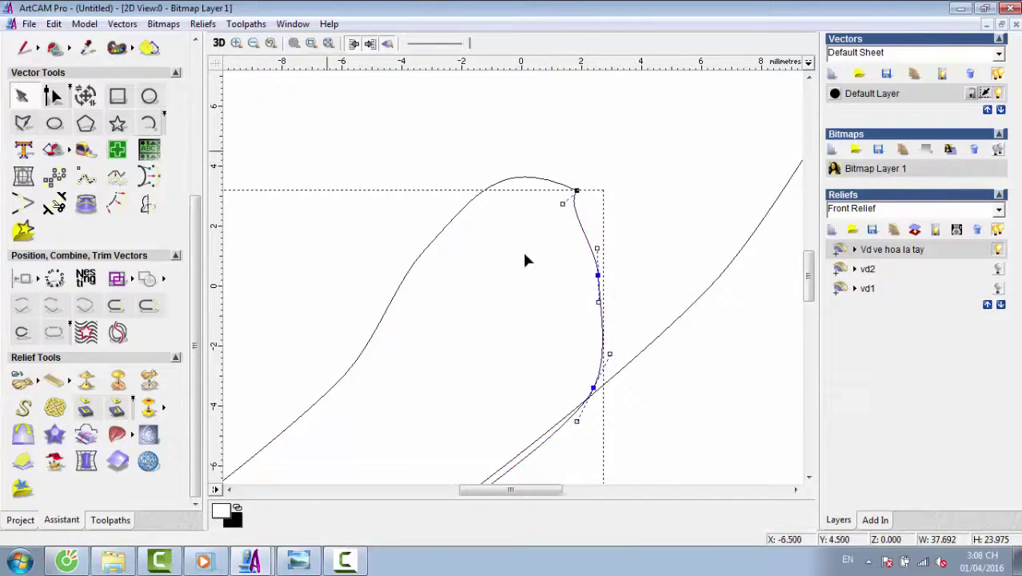
key(Right)
key(Right)
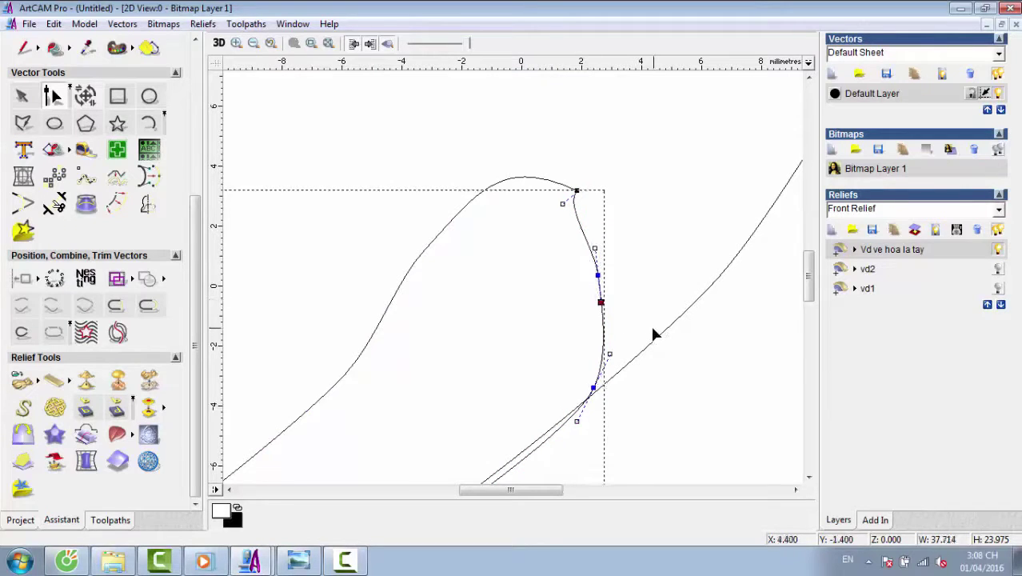
click(621, 306)
Nudge the upper handle of the node near X -3.2, Y 1.2 on the third leaf's upper edge slightly upward.
scroll(580, 298, down, 1)
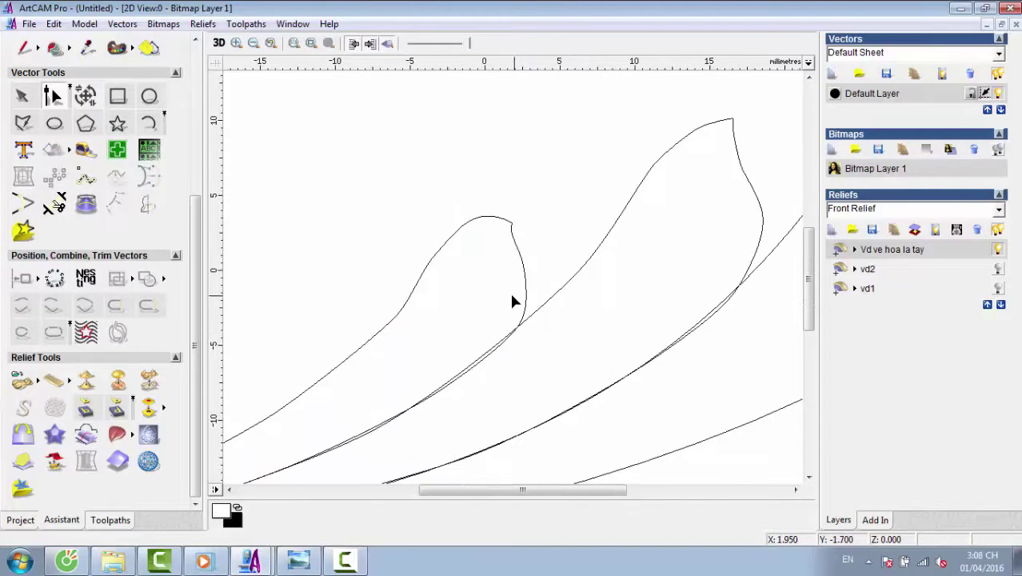
click(432, 260)
click(69, 90)
scroll(442, 211, up, 1)
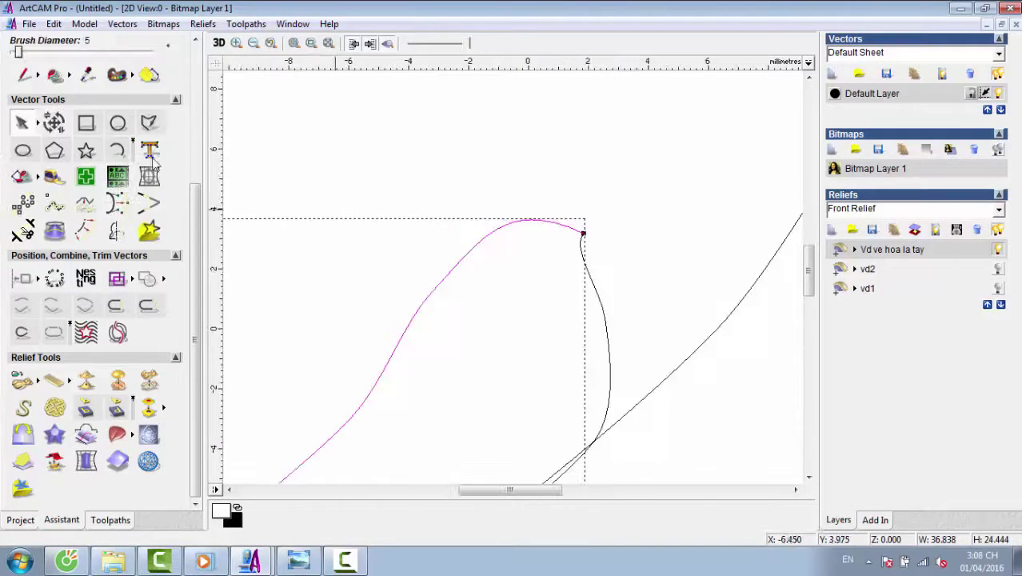
click(22, 122)
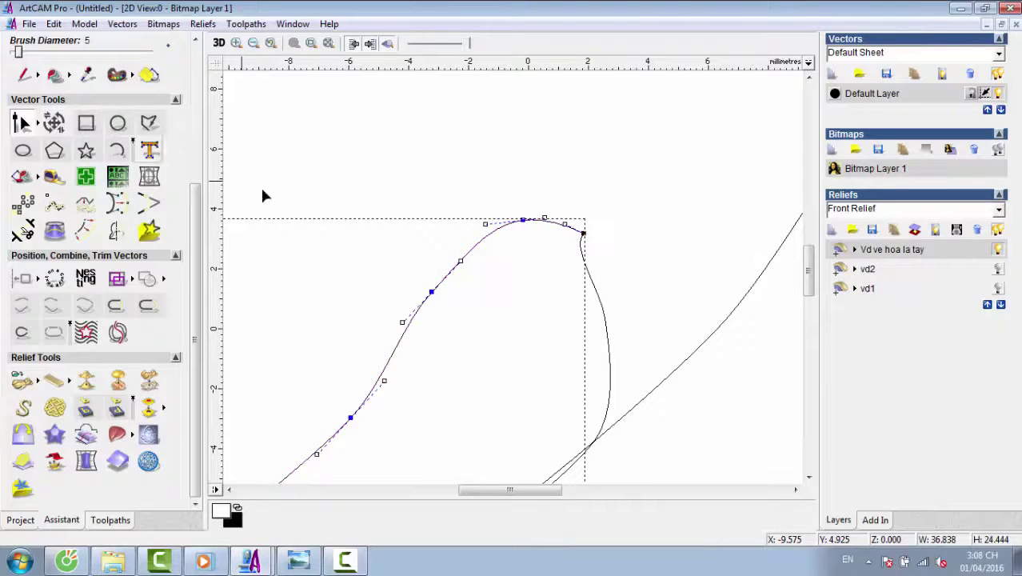
key(Up)
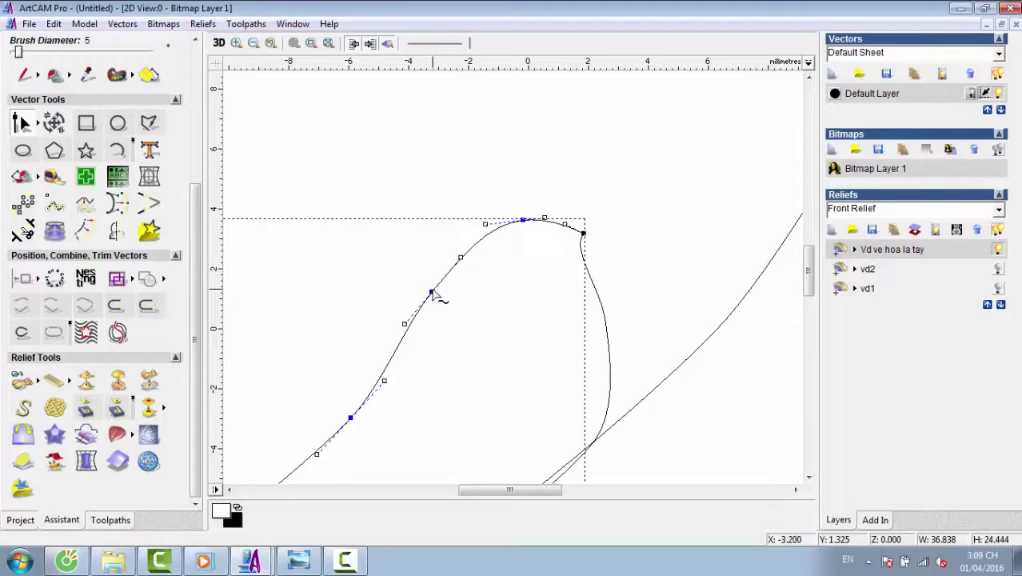
click(468, 304)
Lower the crest node of the third leaf's upper edge to about Y 3.4 to flatten the leaf's rounded end.
scroll(469, 302, down, 4)
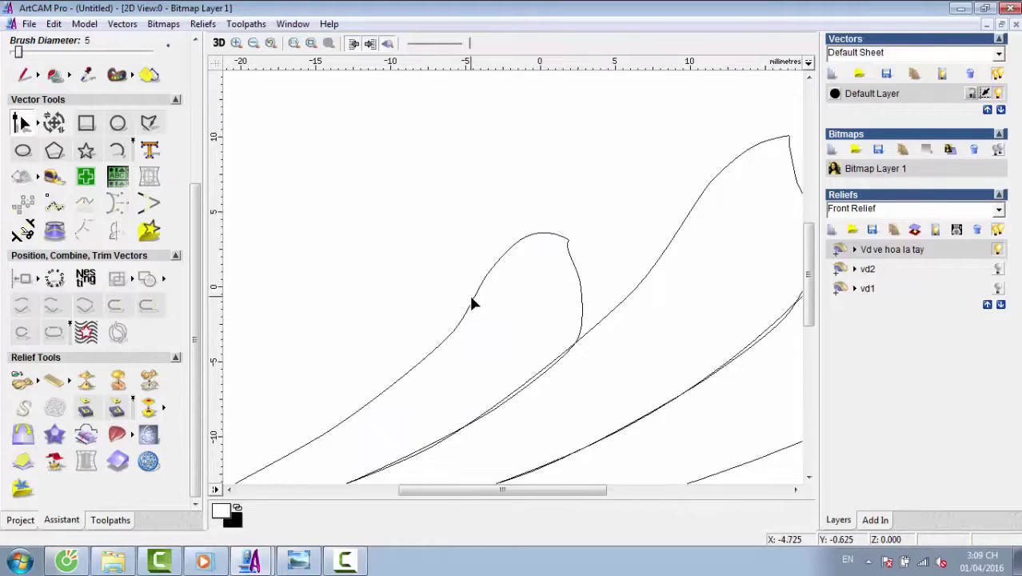
scroll(447, 315, down, 2)
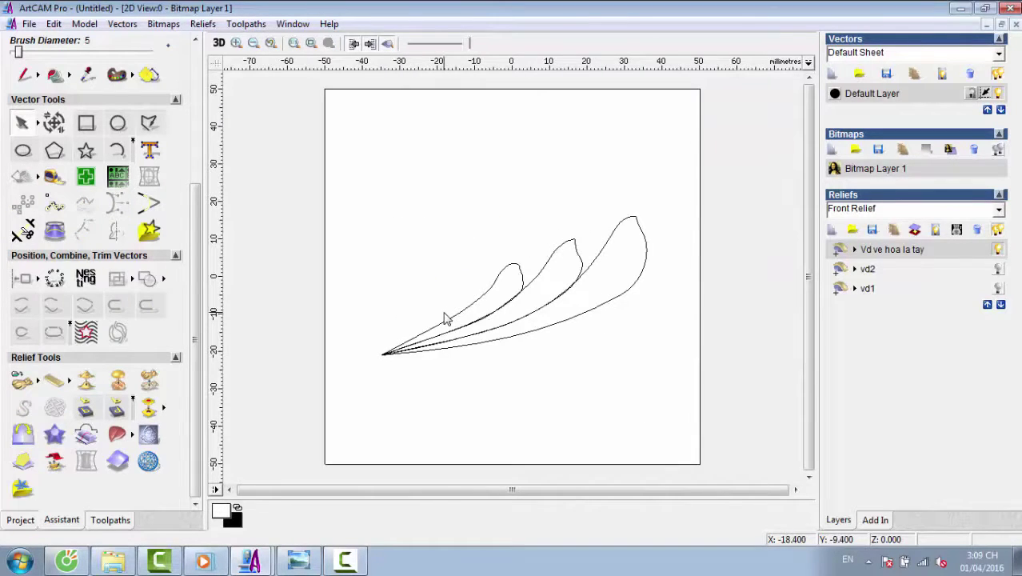
scroll(447, 319, up, 2)
click(575, 222)
scroll(620, 205, up, 2)
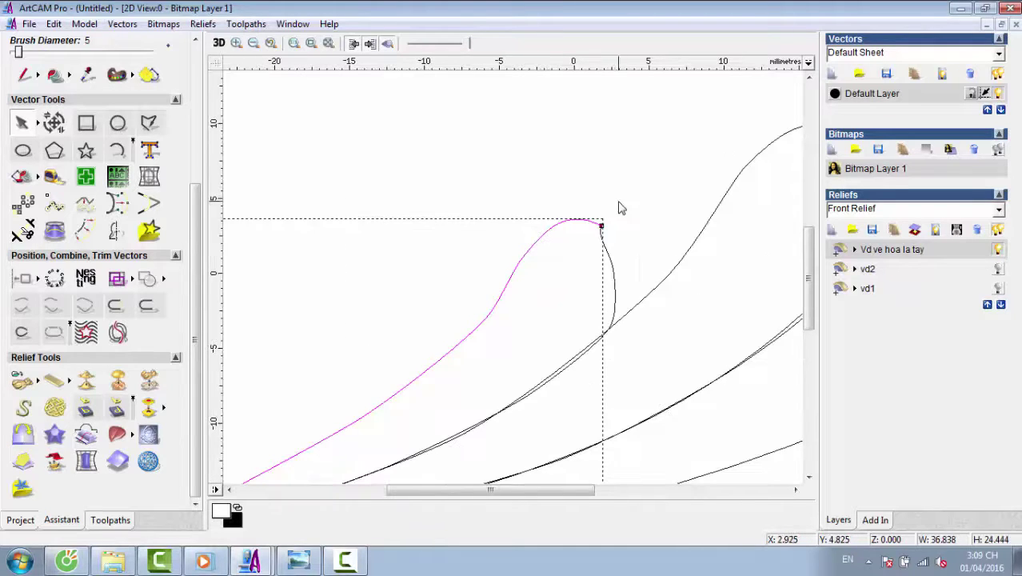
click(40, 125)
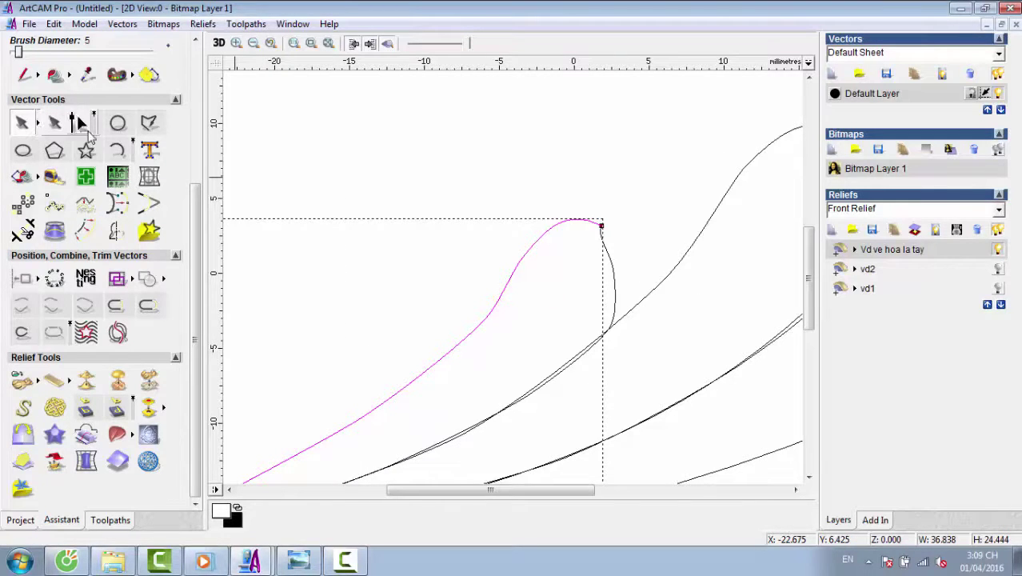
click(86, 128)
scroll(469, 200, up, 4)
scroll(823, 370, down, 1)
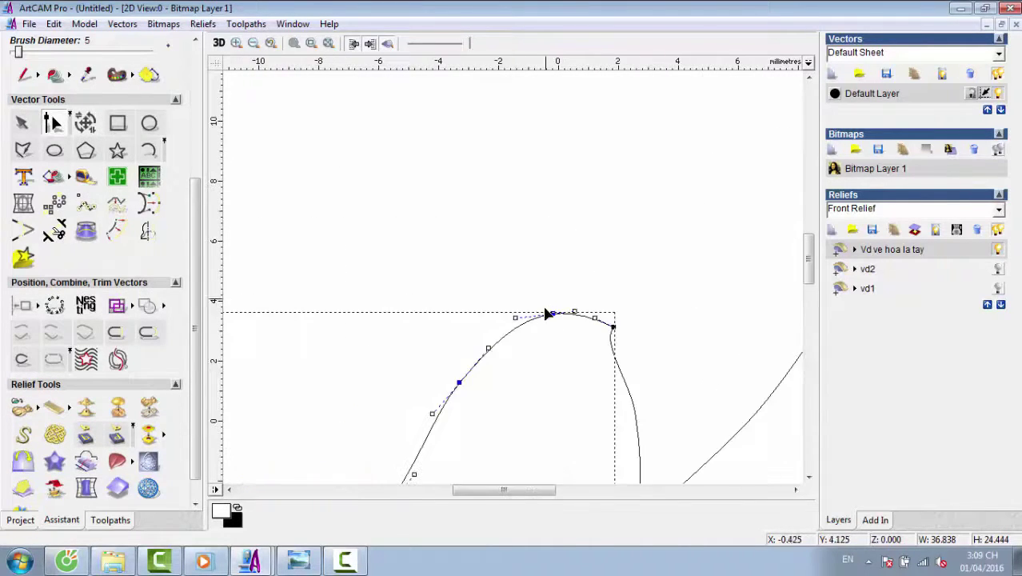
scroll(546, 314, up, 1)
drag(533, 268, 531, 279)
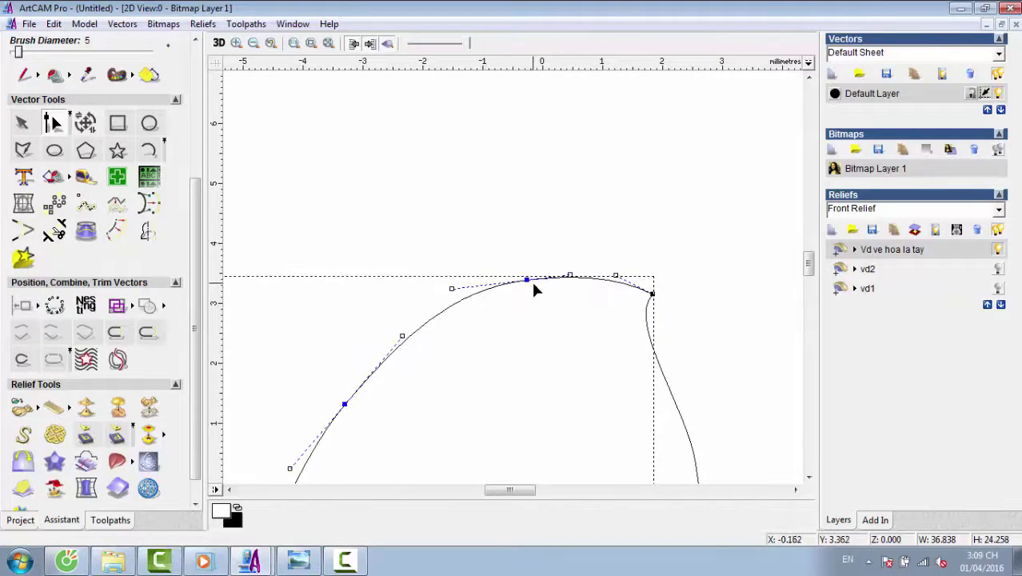
Draw the fourth leaf's lower edge as a smooth polyline from the shared base point, curling back to a tip near X -19.9, Y -4.5.
scroll(531, 279, down, 2)
key(n)
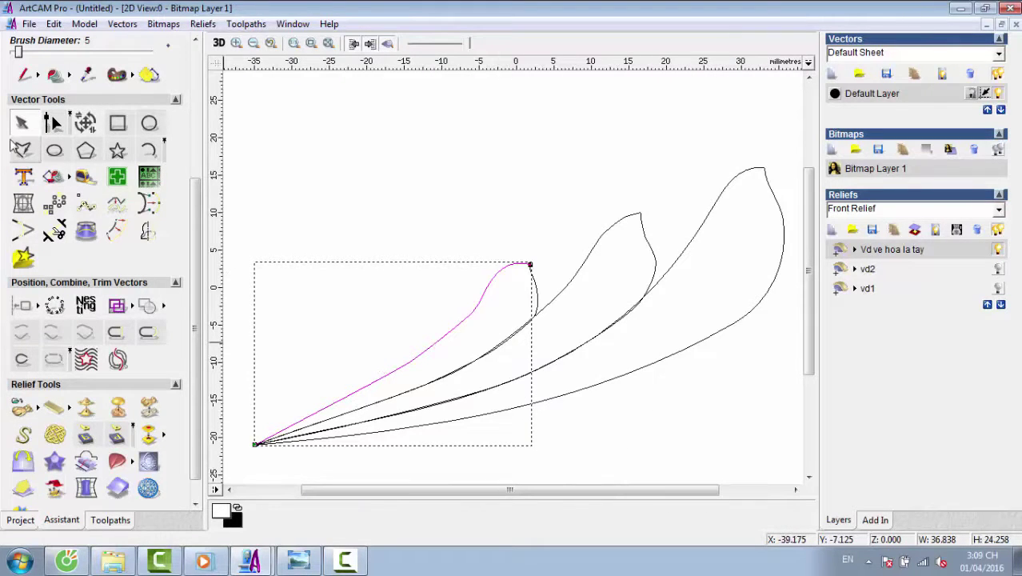
key(p)
click(254, 442)
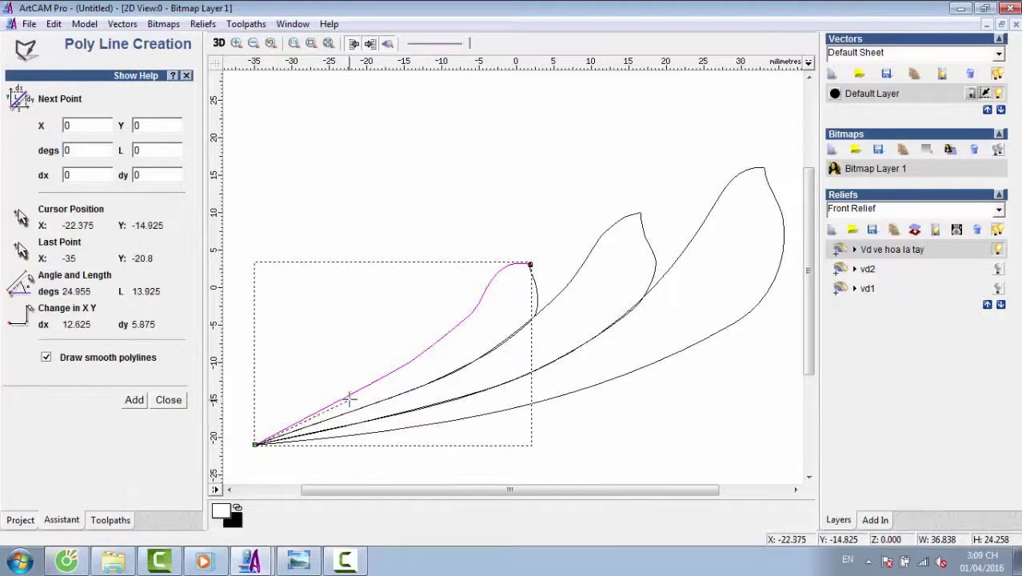
click(308, 416)
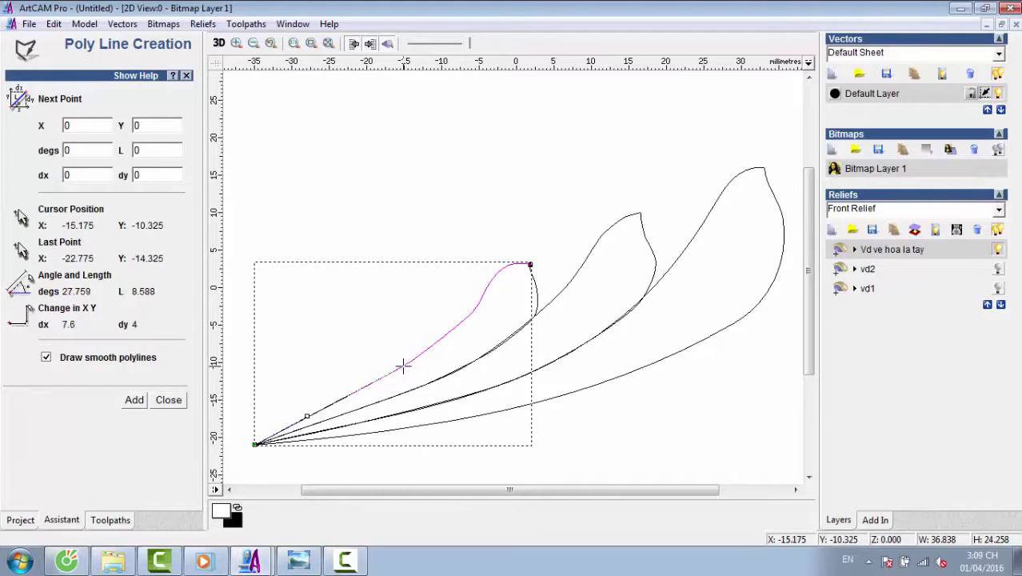
click(403, 364)
click(415, 339)
click(402, 317)
click(384, 315)
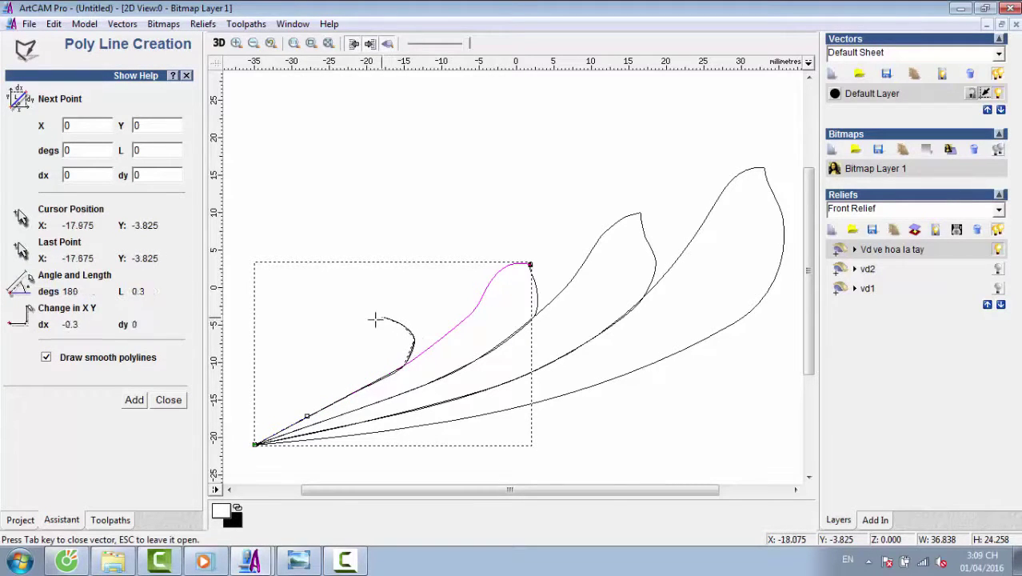
key(Escape)
Draw the fourth leaf's upper edge as a smooth polyline from the shared base point through about X -18.6, Y -8.9 to the leaf tip.
click(23, 152)
click(254, 444)
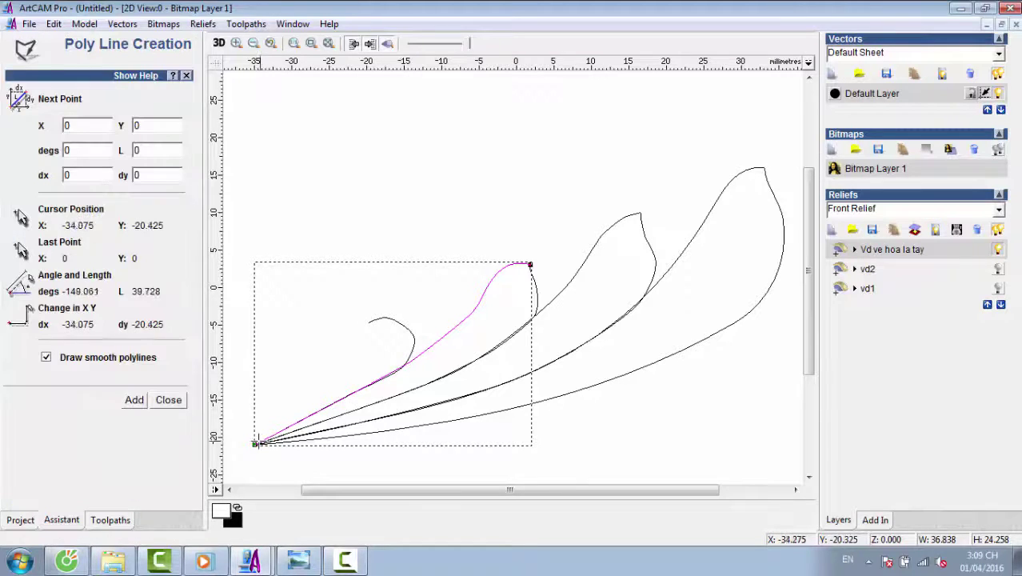
click(377, 354)
click(378, 330)
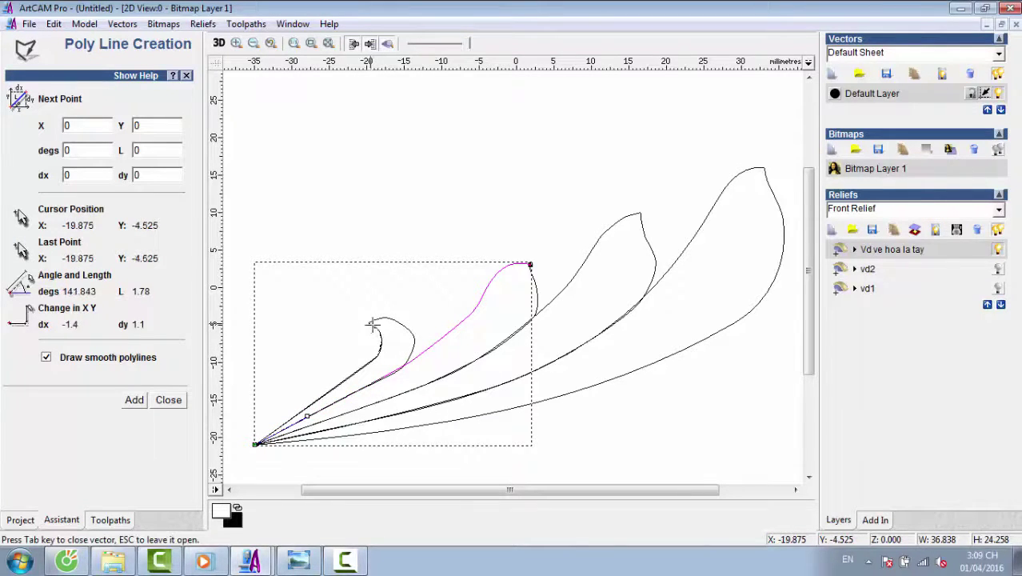
key(Escape)
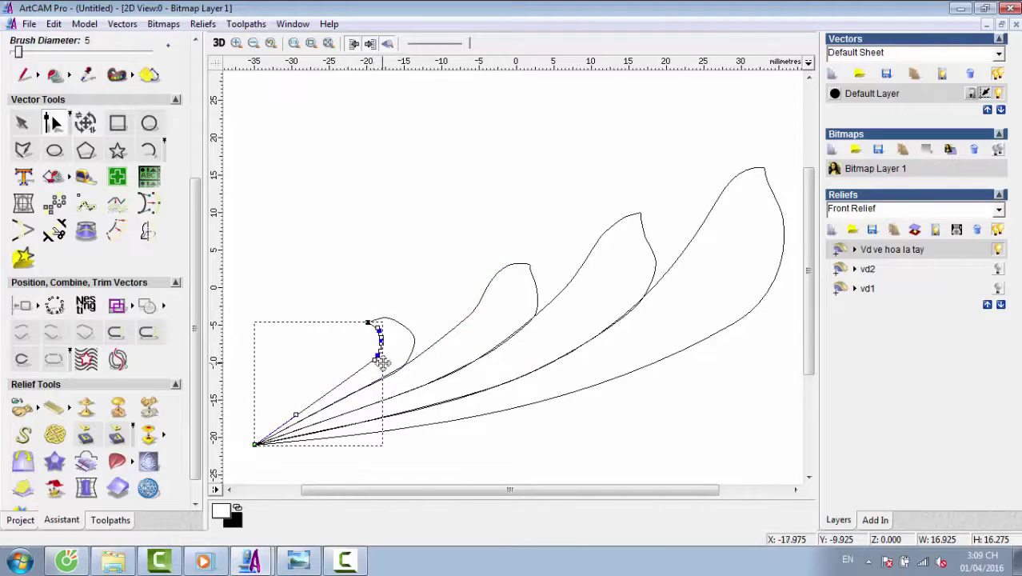
Shift the three inner nodes of the fourth leaf's upper edge together about 0.8 mm left and 0.4 mm down.
scroll(536, 259, up, 2)
scroll(536, 259, up, 3)
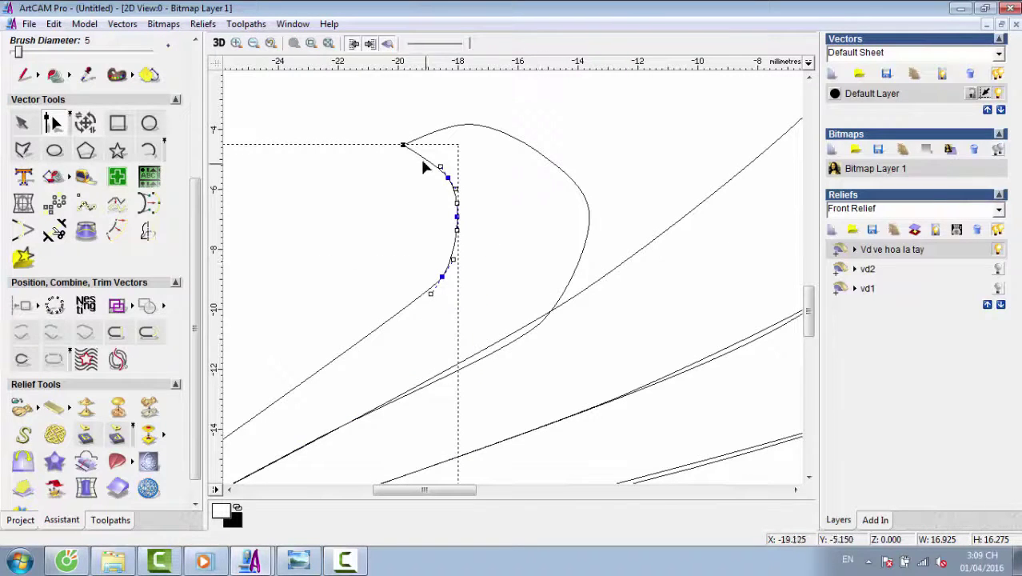
drag(422, 160, 513, 349)
drag(457, 214, 435, 227)
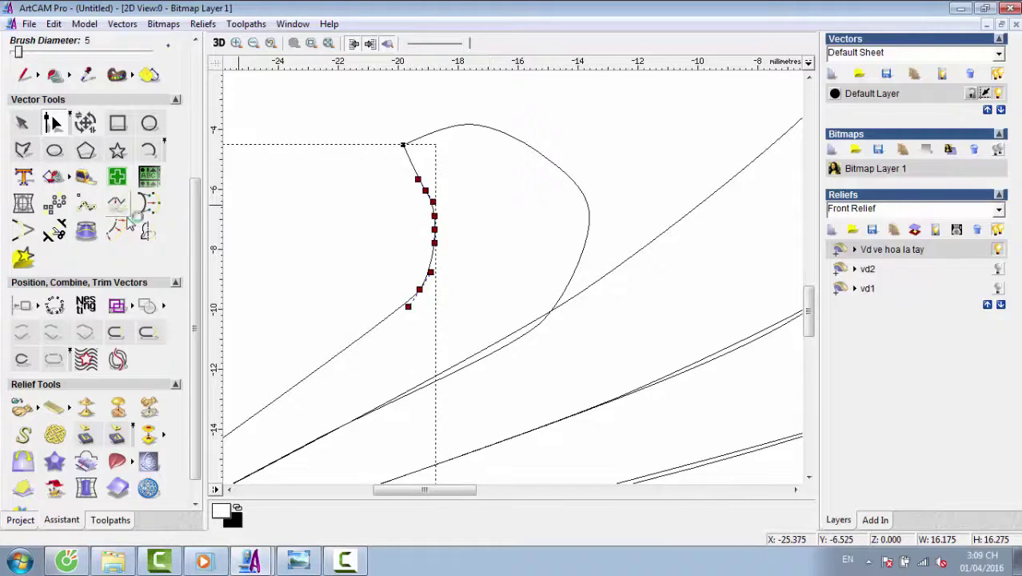
Spline the fourth leaf's lower and upper edges with a tolerance of 1.
click(86, 203)
click(164, 317)
click(162, 348)
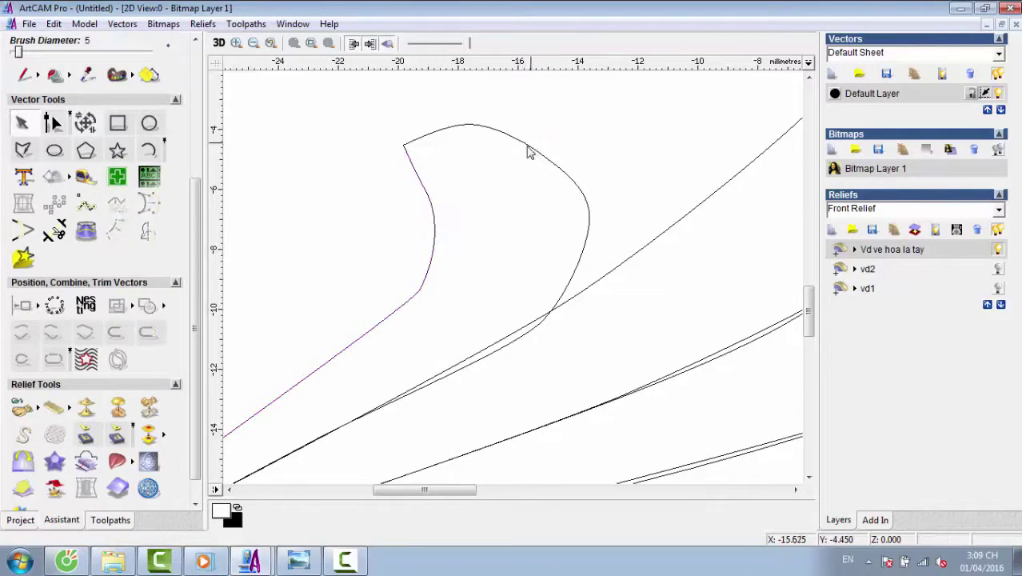
click(529, 152)
click(116, 217)
click(164, 317)
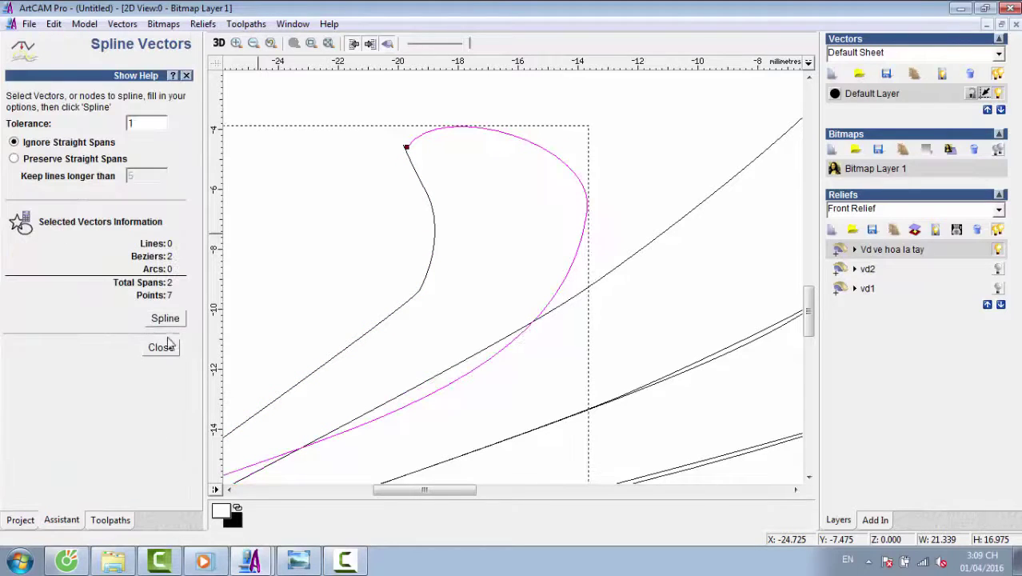
click(164, 348)
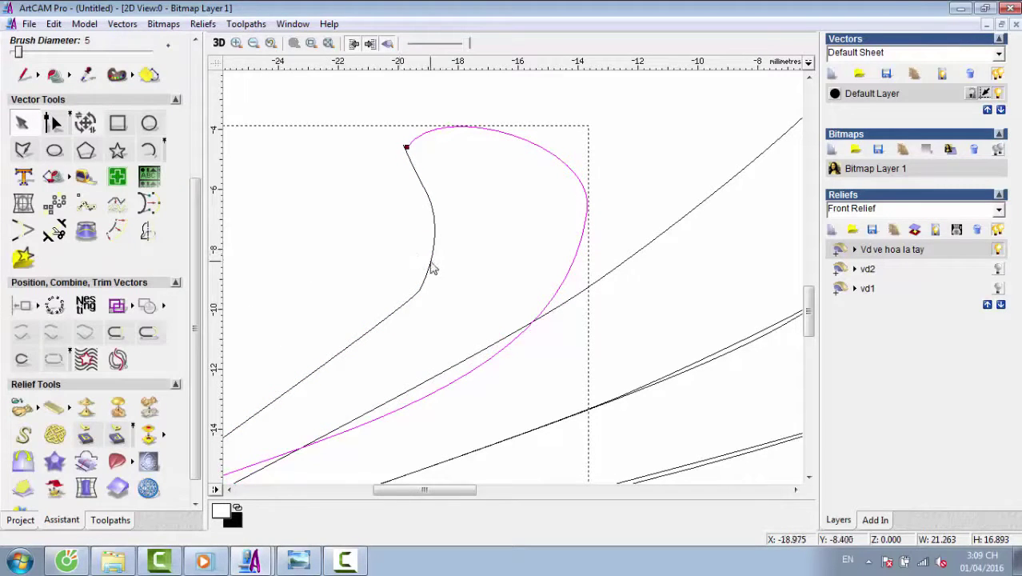
click(433, 266)
click(152, 305)
click(164, 317)
click(163, 347)
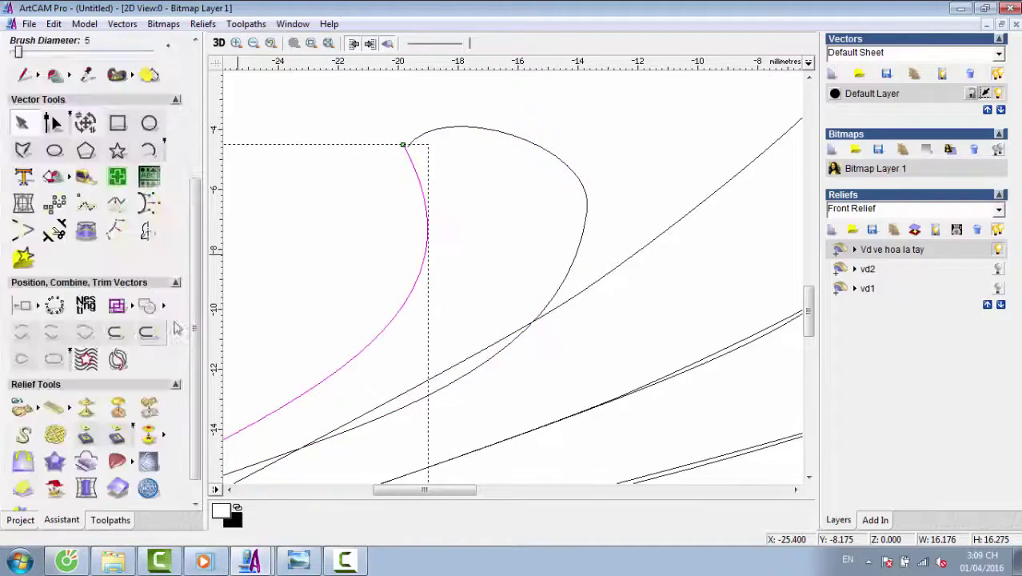
Reshape the fourth leaf's lower edge by moving its base handle to about X -27.4, Y -15.5 and the rounded side's lower handle to about X -13.6, Y -12.4.
scroll(520, 290, down, 2)
click(533, 290)
click(533, 290)
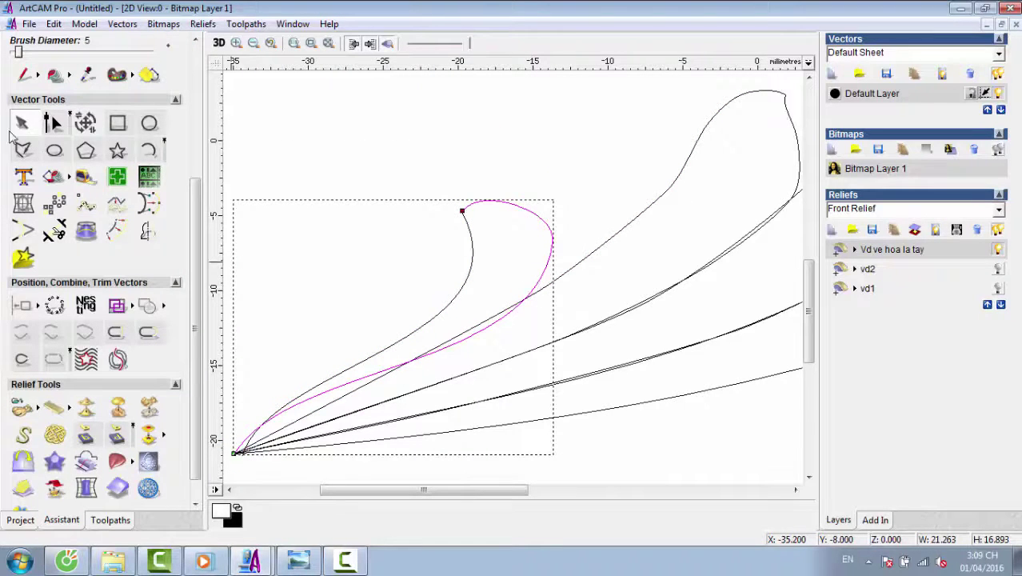
key(n)
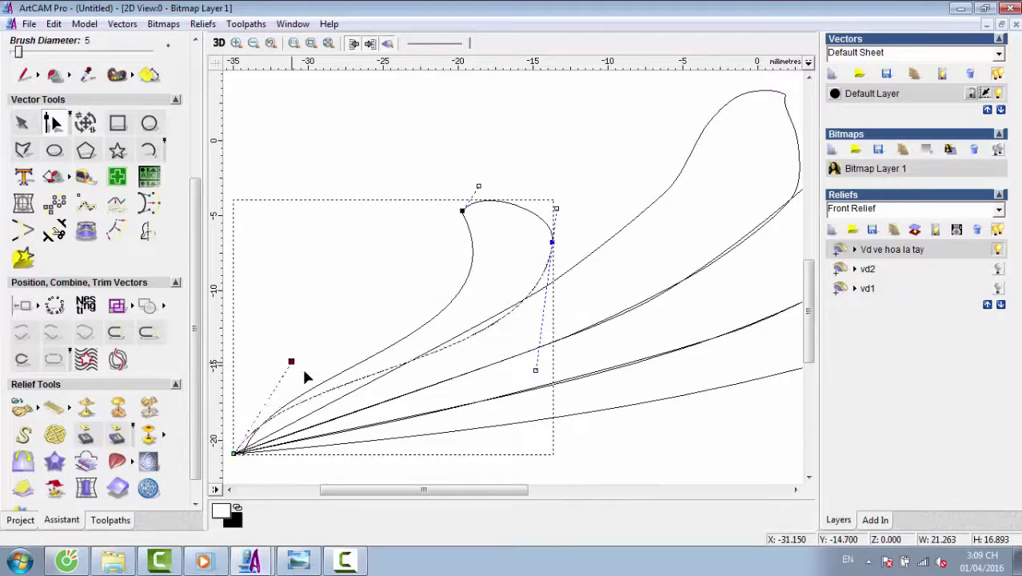
drag(305, 375, 350, 378)
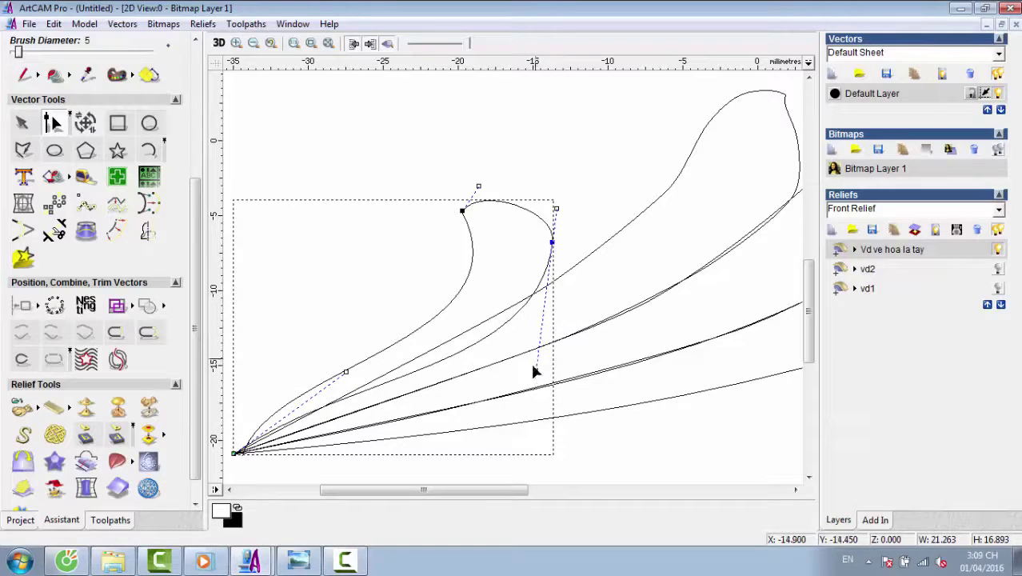
drag(535, 369, 551, 326)
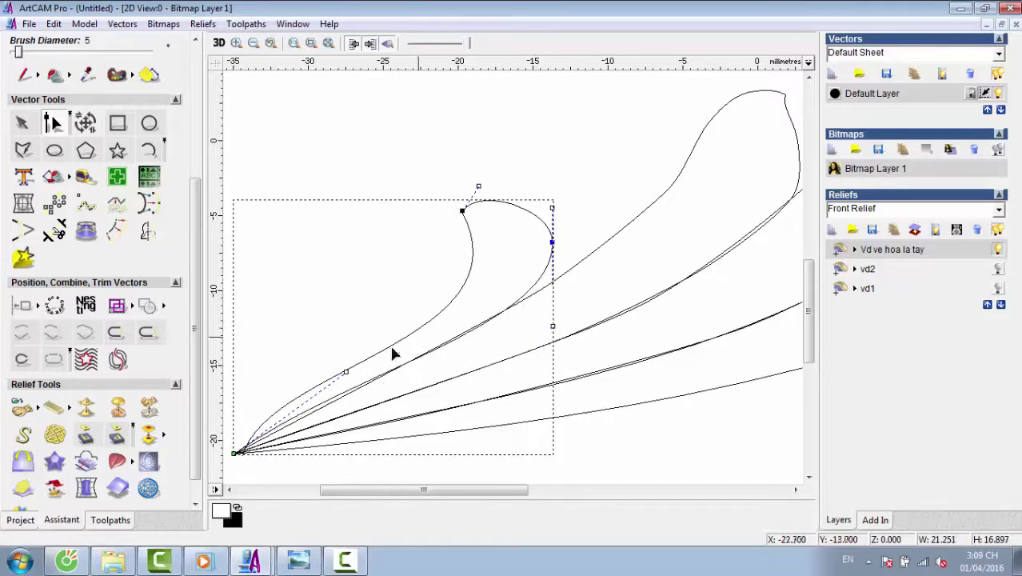
Move the fourth leaf's upper-edge end node onto the shared base point and pull its base and tip handles closer to the leaf outline.
click(364, 366)
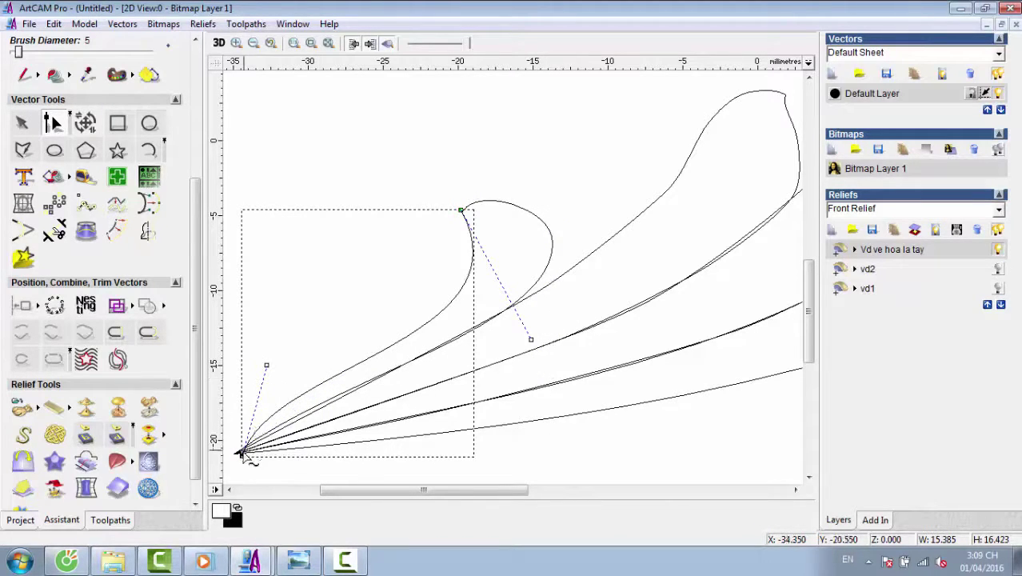
drag(243, 453, 234, 454)
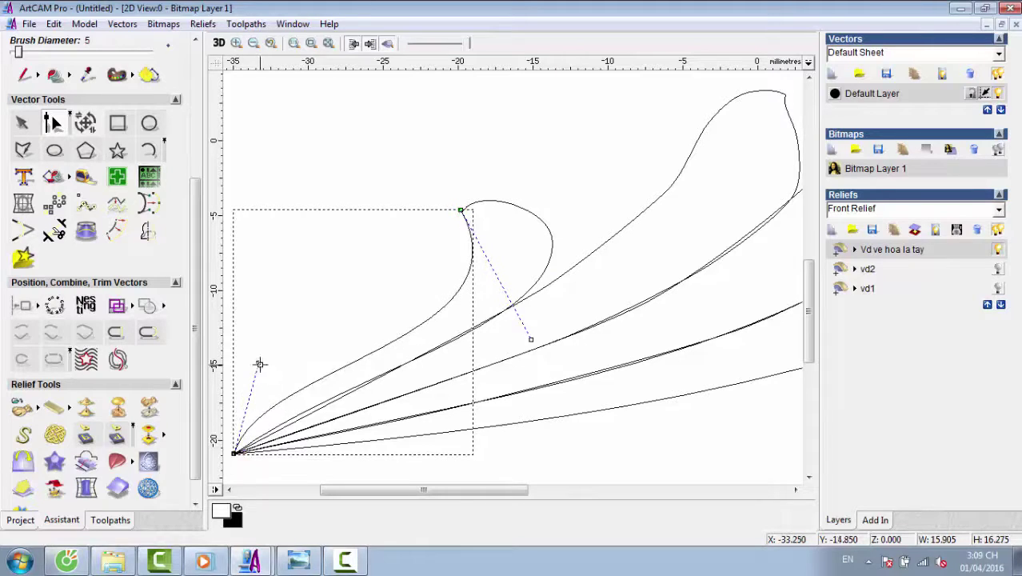
drag(259, 365, 396, 315)
drag(529, 339, 523, 274)
click(540, 249)
scroll(541, 248, down, 1)
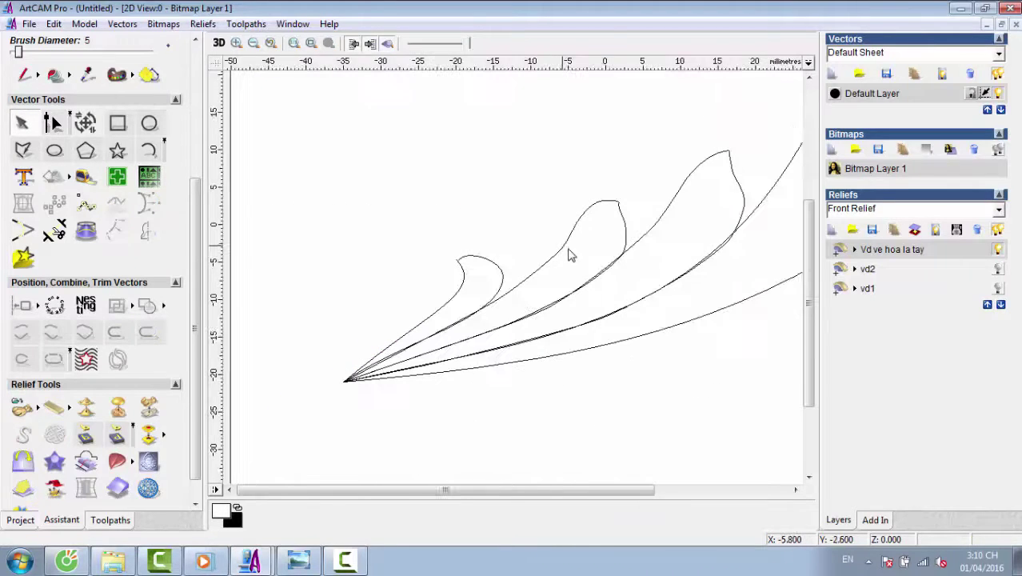
Join the fourth leaf's lower-edge tip node to the upper edge's tip and extend its handle to about X -16.1, Y -1.6.
click(501, 284)
scroll(472, 284, up, 6)
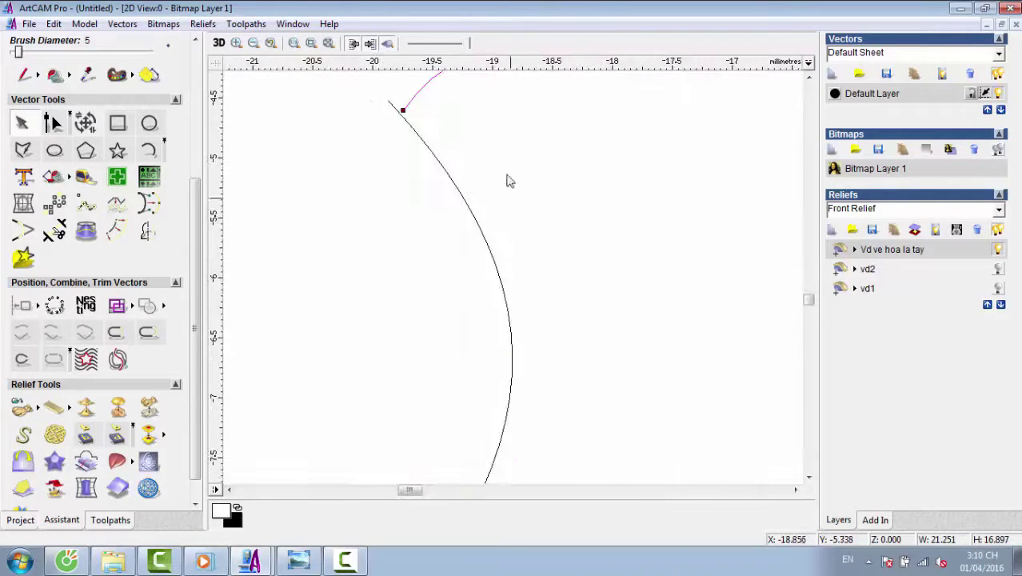
scroll(345, 156, down, 3)
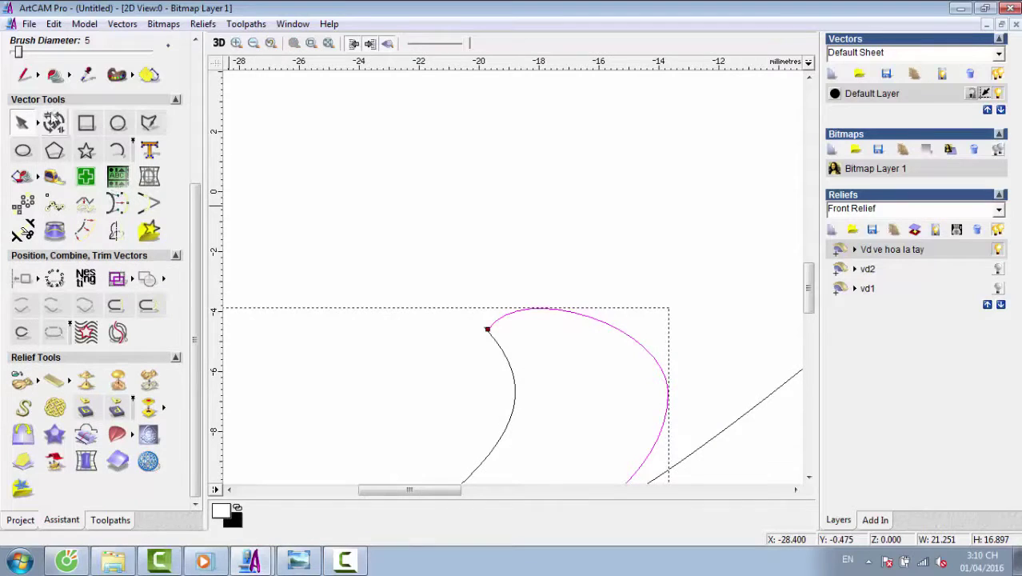
click(40, 123)
click(77, 124)
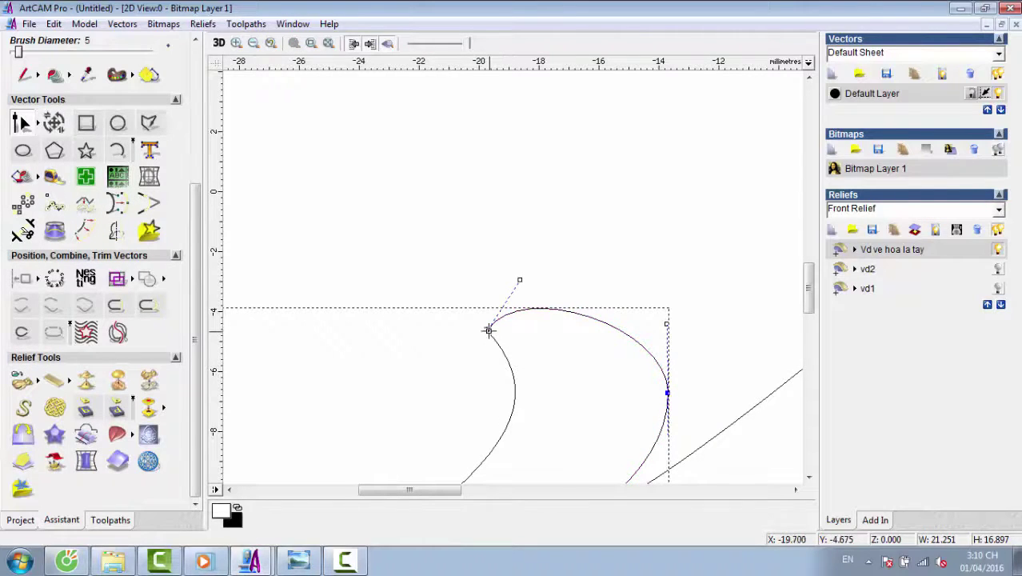
drag(488, 330, 485, 329)
drag(517, 279, 594, 238)
scroll(528, 311, down, 3)
click(512, 259)
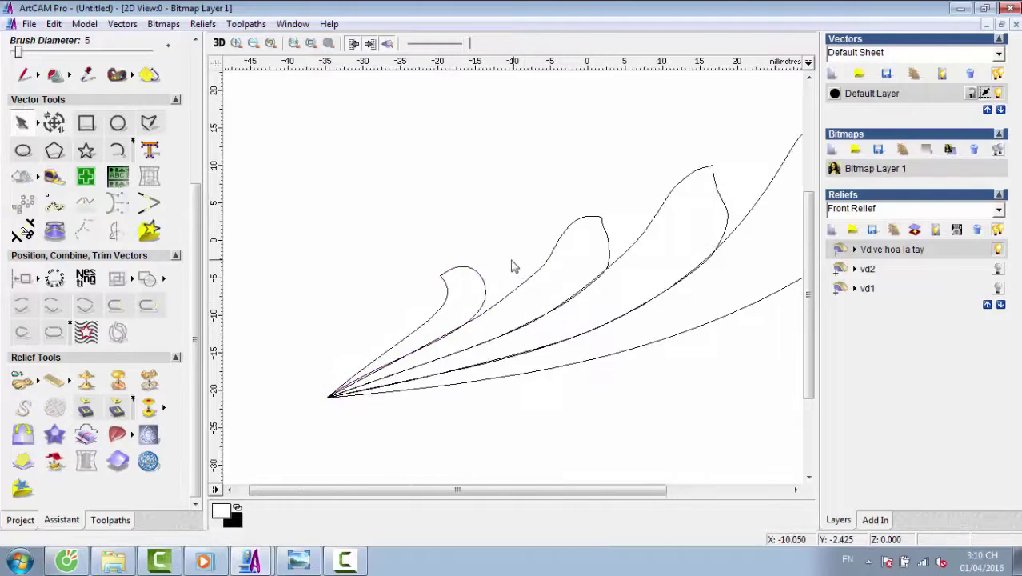
Draw an open five-point polyline above the leaves from about X -35.8, Y 5 to X -22.2, Y 5, with smooth polylines turned off.
scroll(506, 267, down, 2)
scroll(503, 268, up, 2)
scroll(511, 289, down, 2)
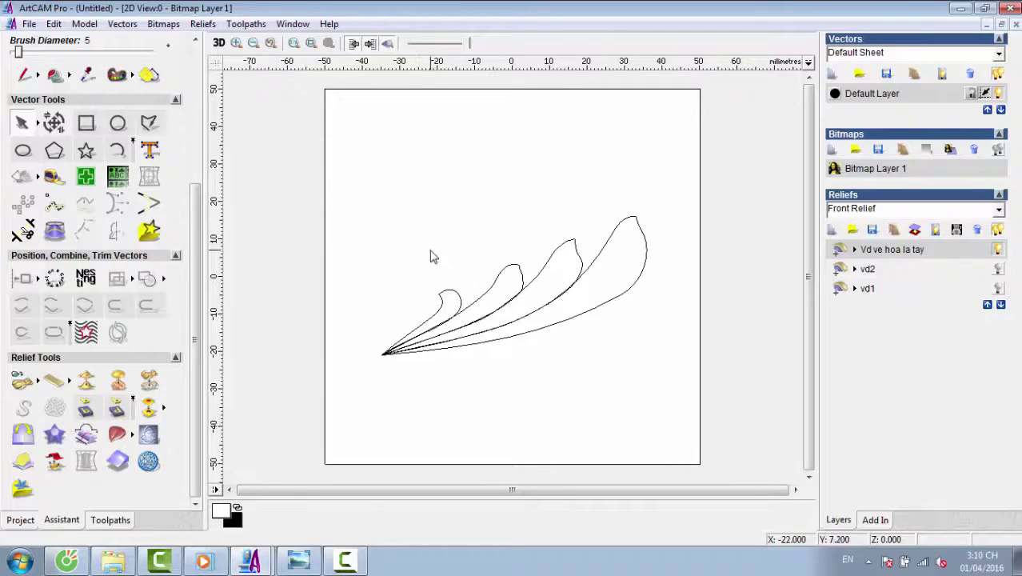
click(149, 124)
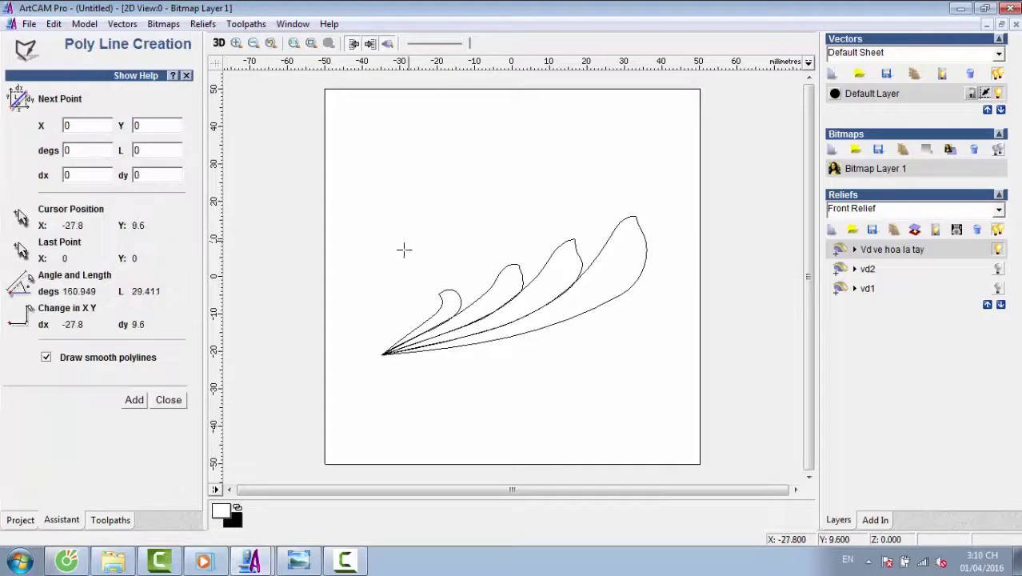
click(378, 257)
scroll(395, 248, up, 2)
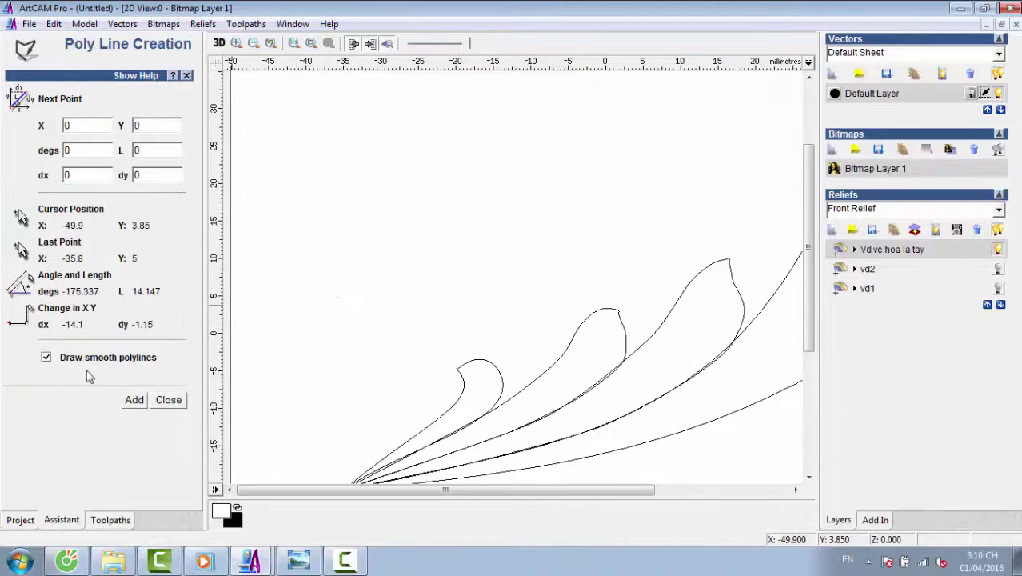
click(45, 357)
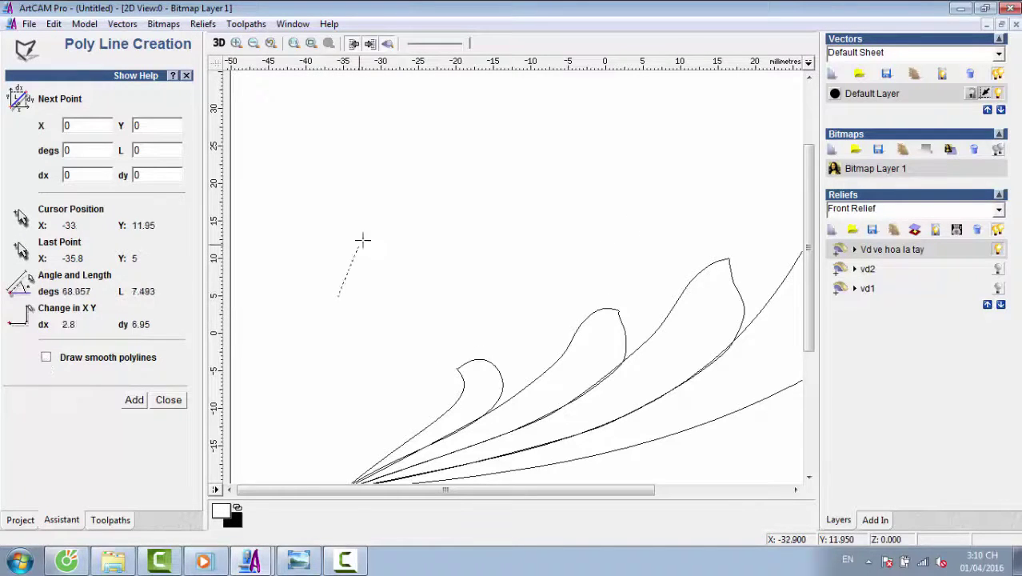
click(383, 273)
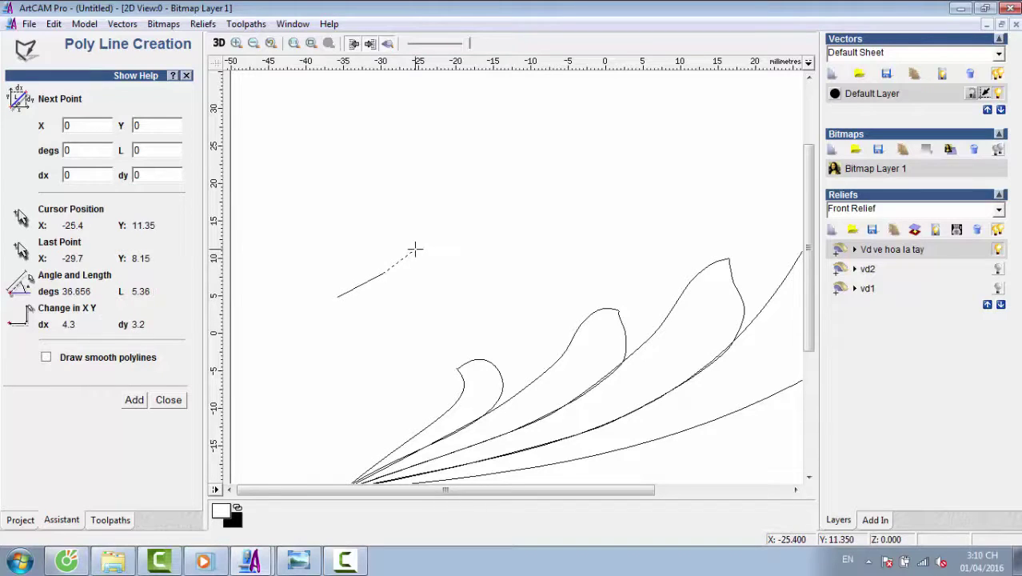
click(416, 249)
click(430, 260)
click(438, 295)
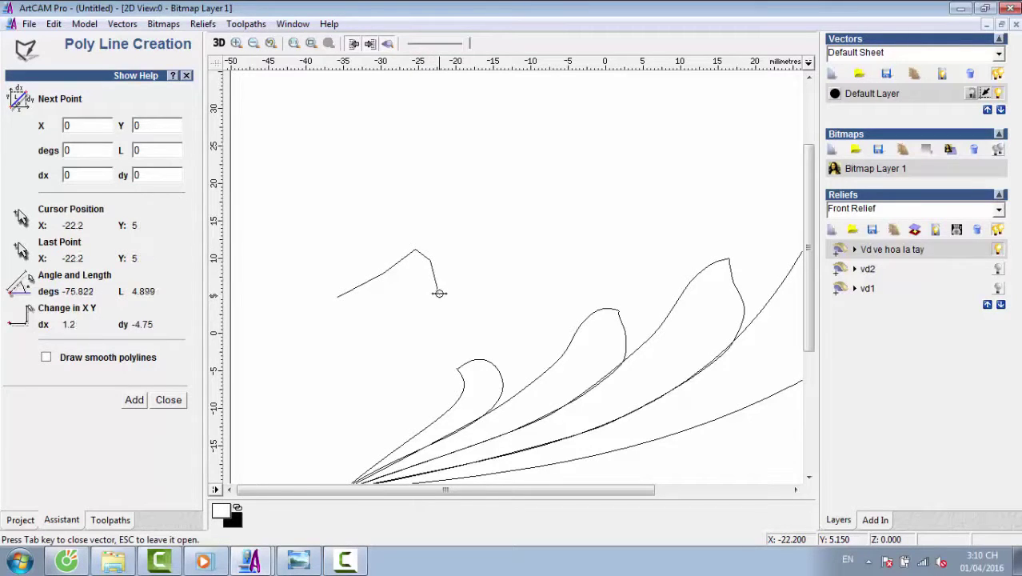
key(Escape)
Smooth the second and fourth points of the new polyline, leaving its peak point sharp.
mouse_move(37, 122)
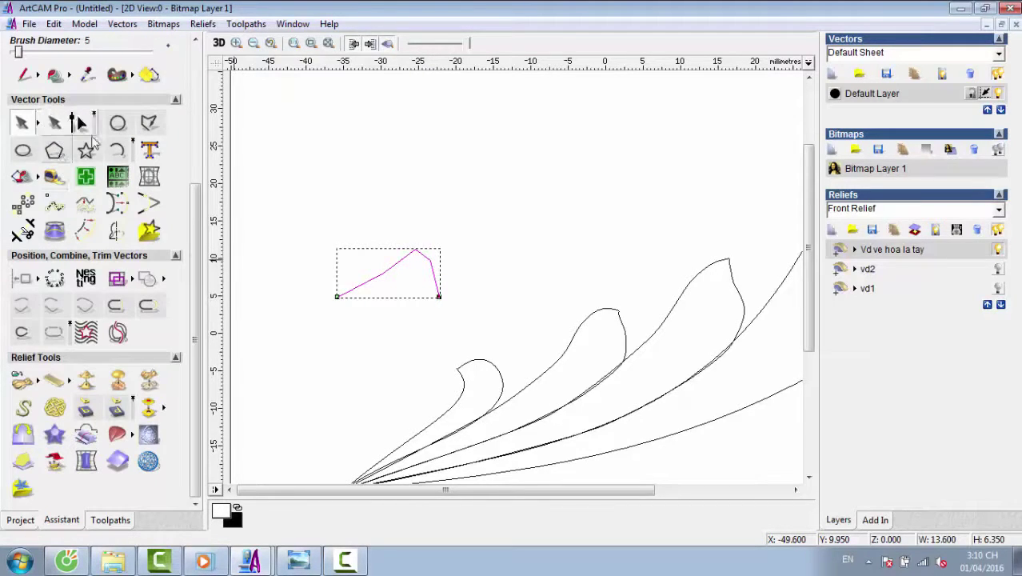
click(81, 122)
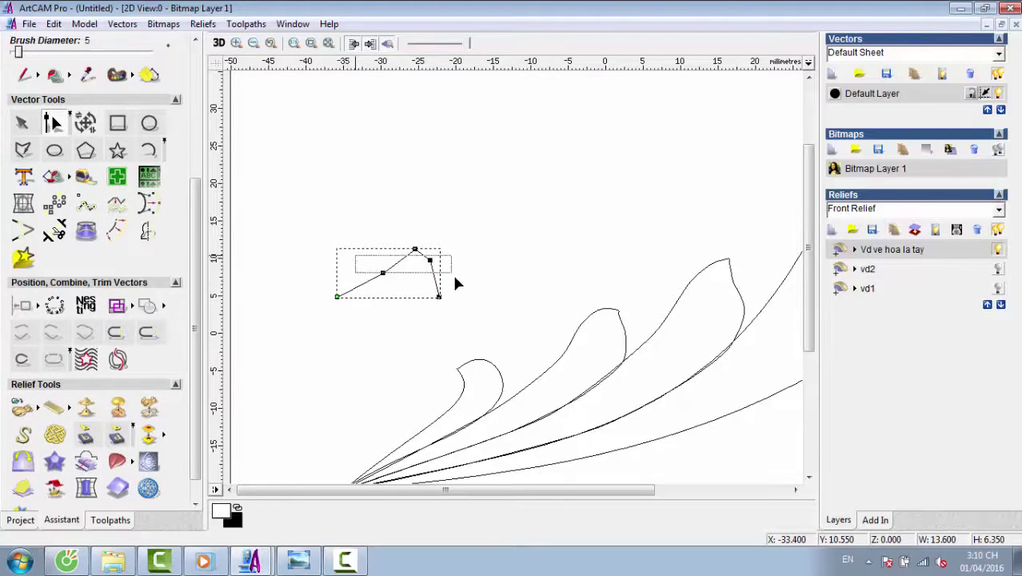
right_click(428, 260)
click(488, 423)
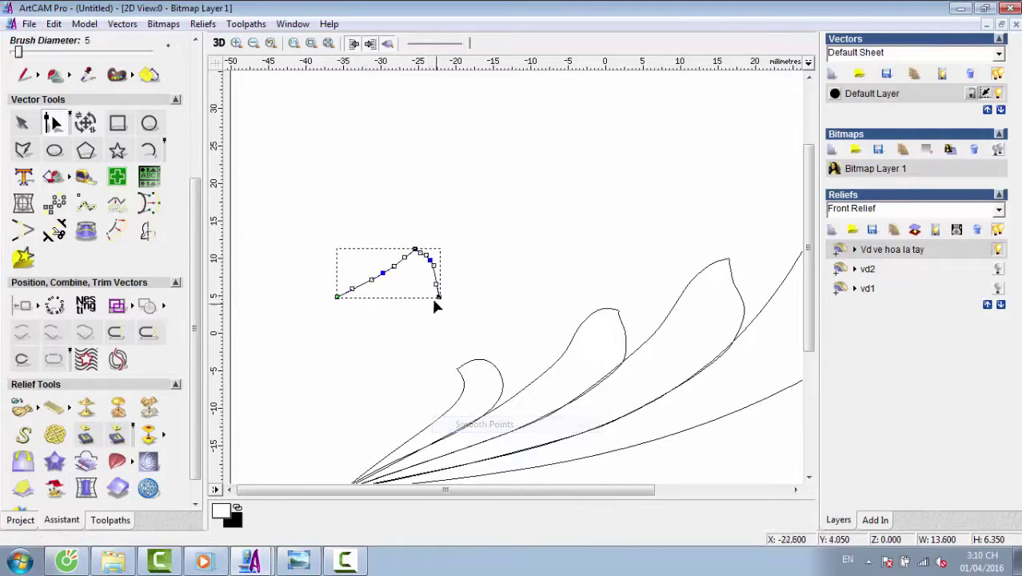
Move the polyline's fourth node outward to about X -22.8, Y 9.7 and the end point's handle to about X -22.2, Y 6.7.
scroll(432, 268, up, 2)
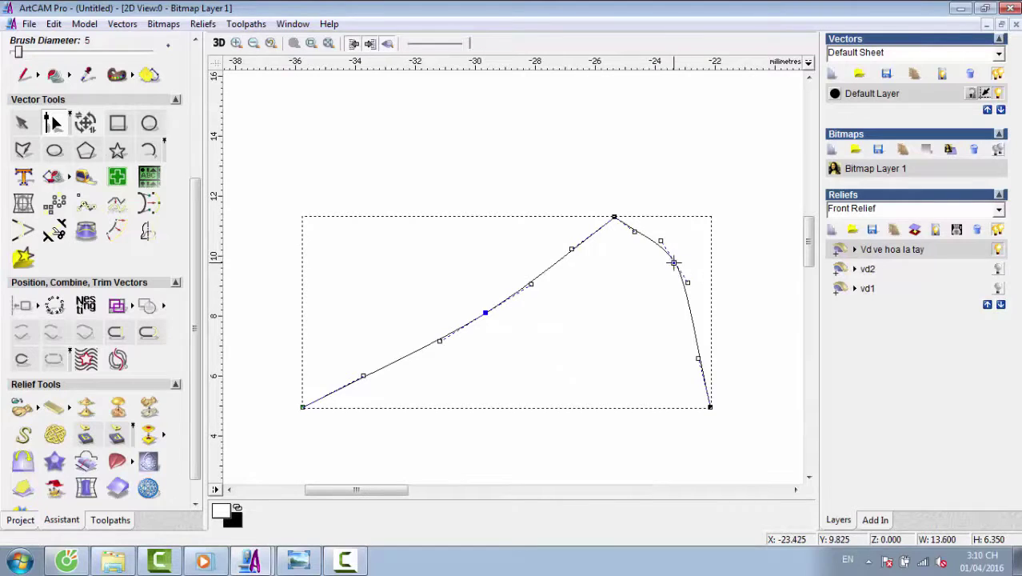
drag(674, 261, 692, 265)
drag(698, 359, 709, 352)
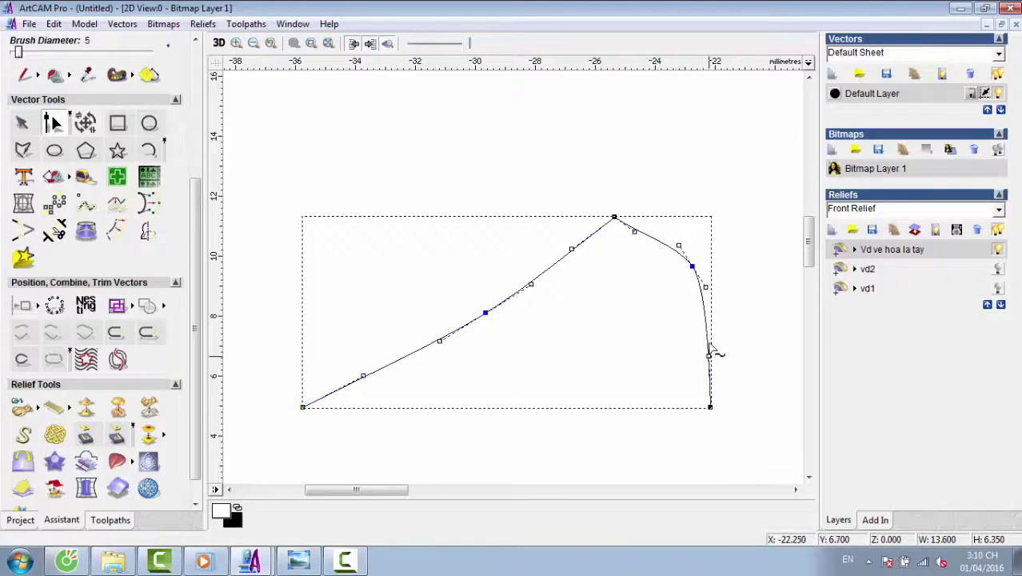
Move the open polyline's fourth node slightly inward to about X -23.2, Y 9.5 and finish editing its nodes.
drag(692, 265, 677, 271)
scroll(706, 283, down, 2)
click(561, 265)
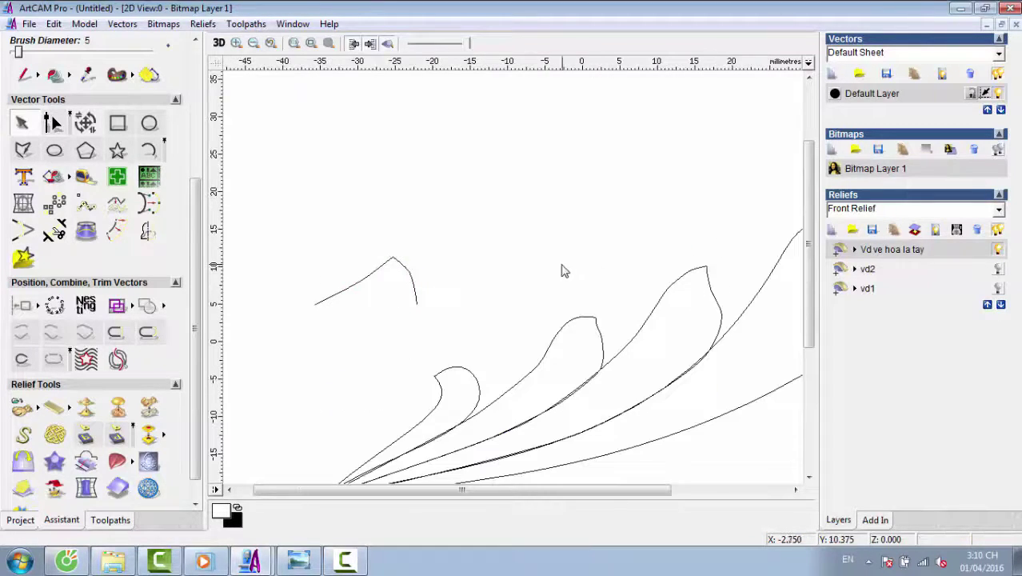
scroll(552, 264, down, 1)
Draw an open nine-point polyline with smooth polylines on, peaking mid-way, from about X -14.2, Y 10.2 to X 3.5, Y 10.2.
click(22, 151)
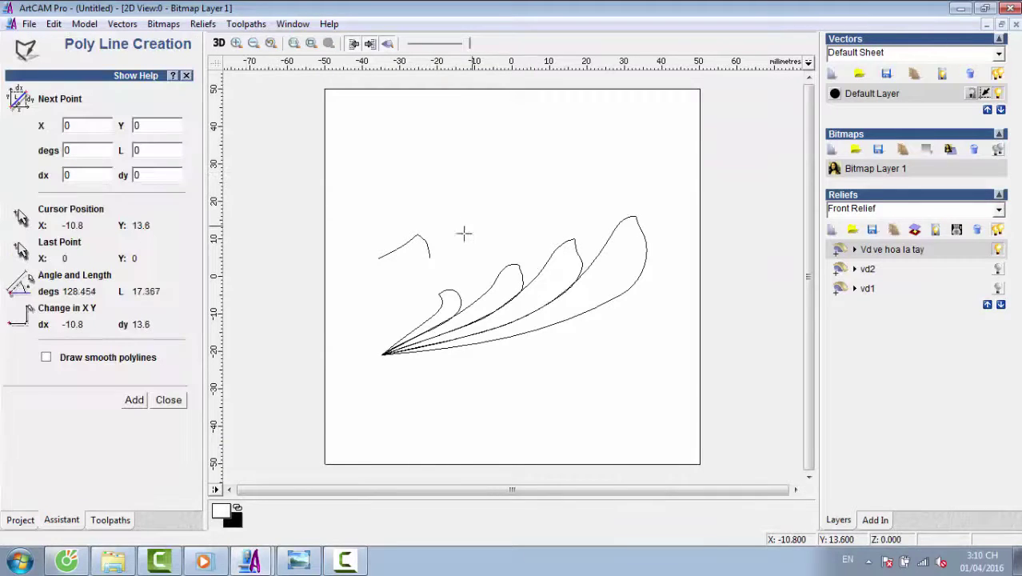
click(458, 237)
scroll(472, 232, up, 2)
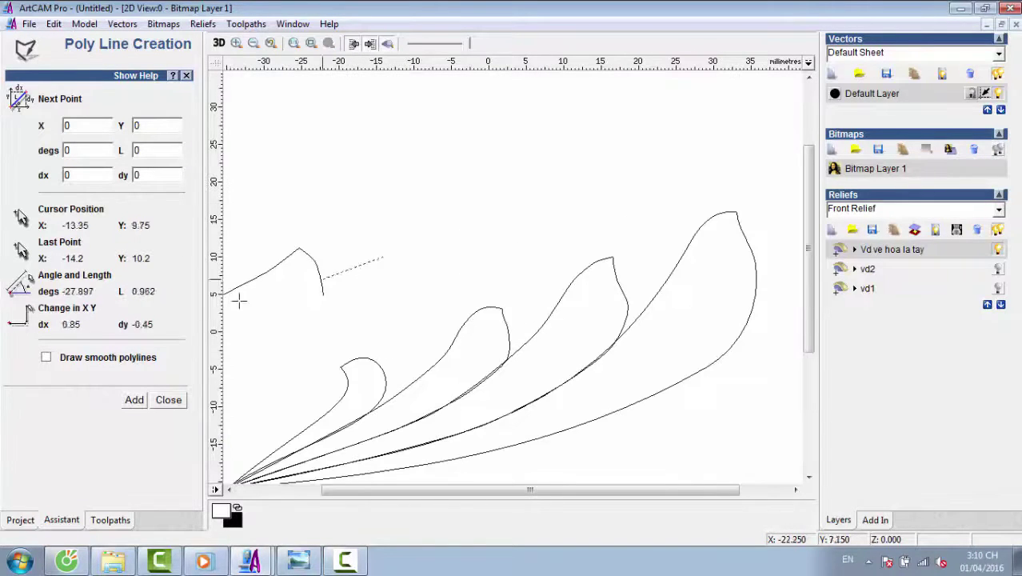
click(45, 357)
click(388, 236)
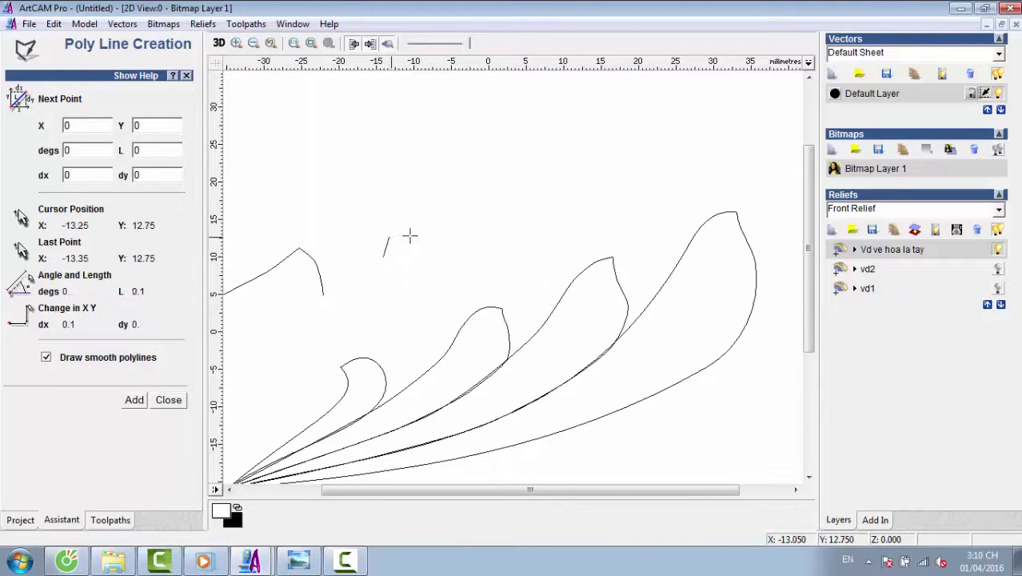
click(427, 232)
click(457, 228)
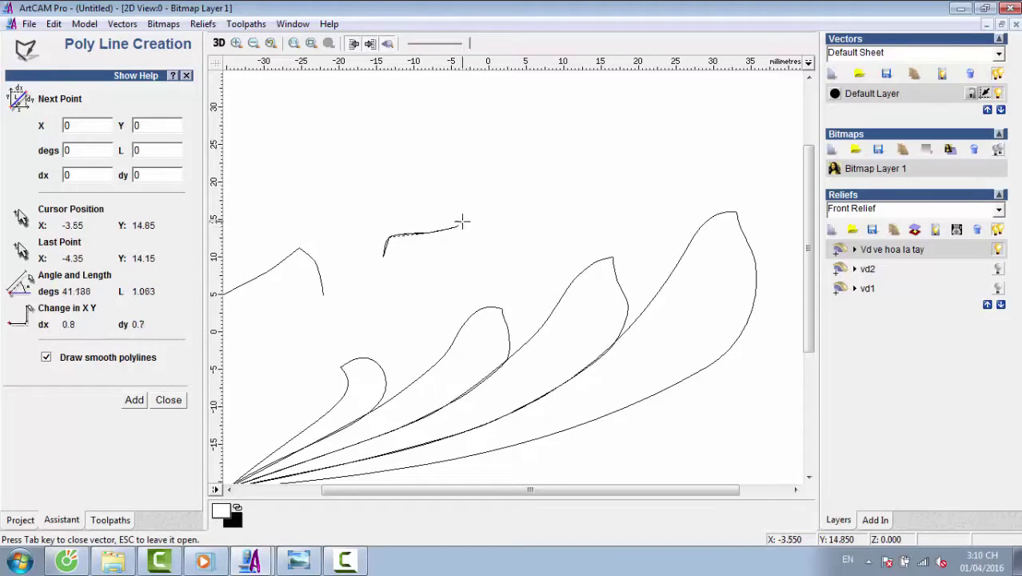
click(465, 224)
click(474, 228)
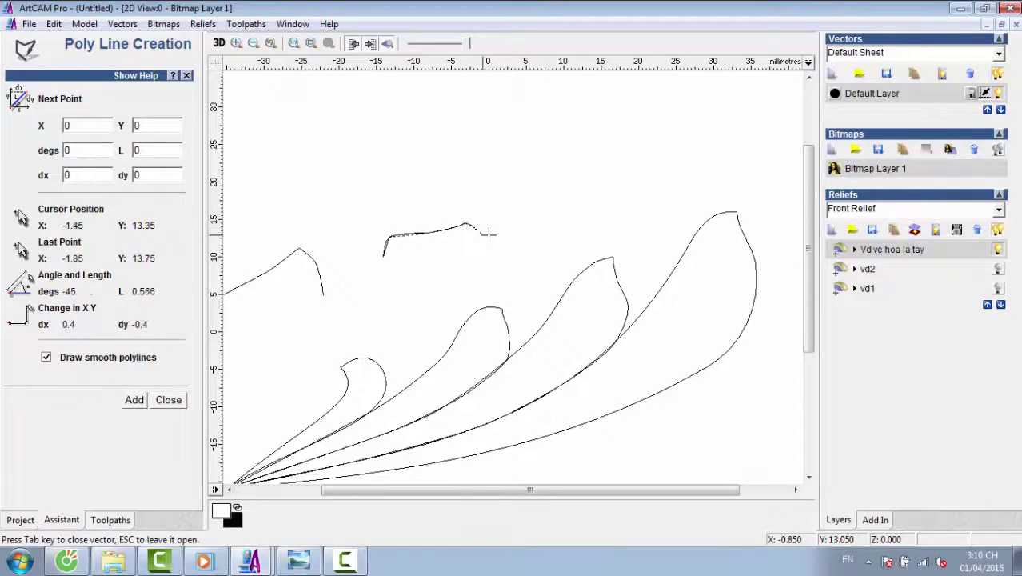
click(497, 233)
click(508, 240)
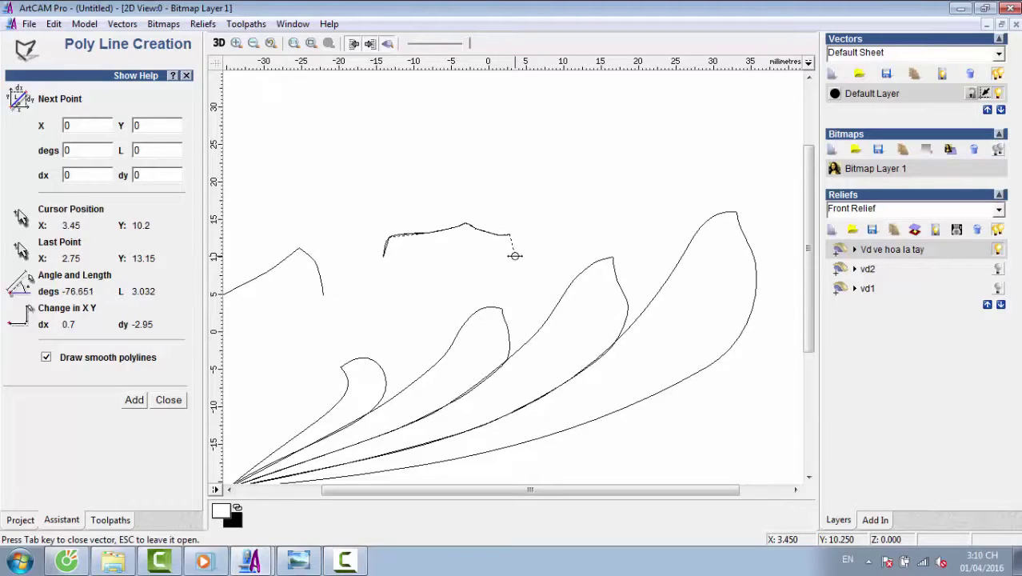
click(513, 255)
key(Escape)
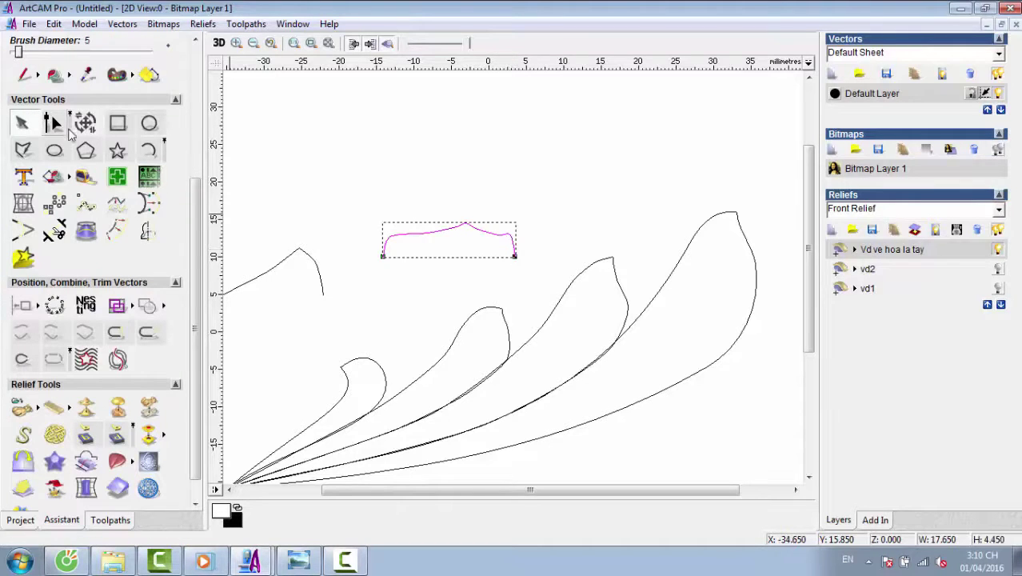
Lower the smooth polyline's second-to-last node to about X 2.9, Y 12.5.
click(58, 125)
scroll(528, 200, up, 2)
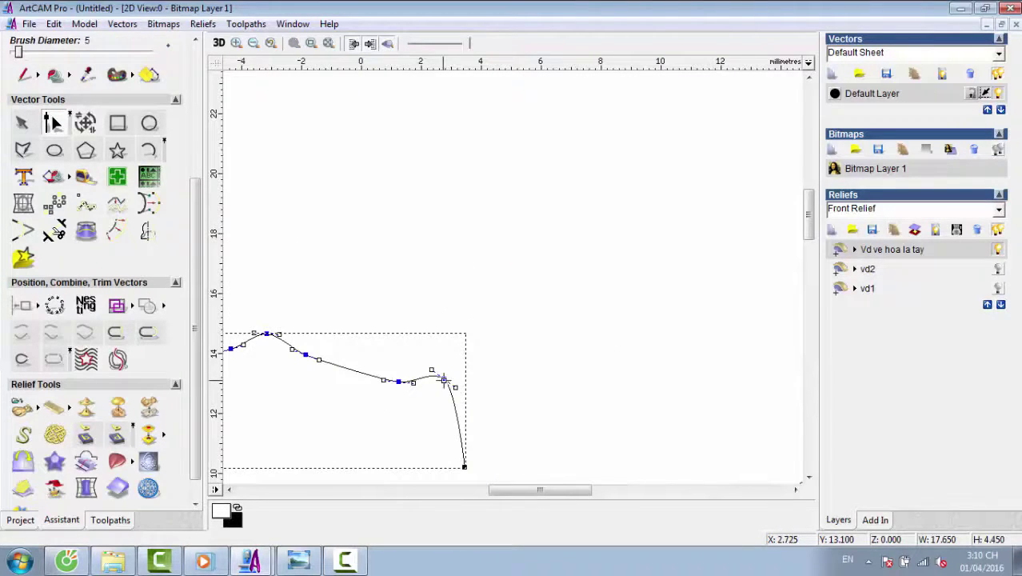
drag(444, 380, 448, 397)
click(449, 364)
scroll(449, 360, down, 2)
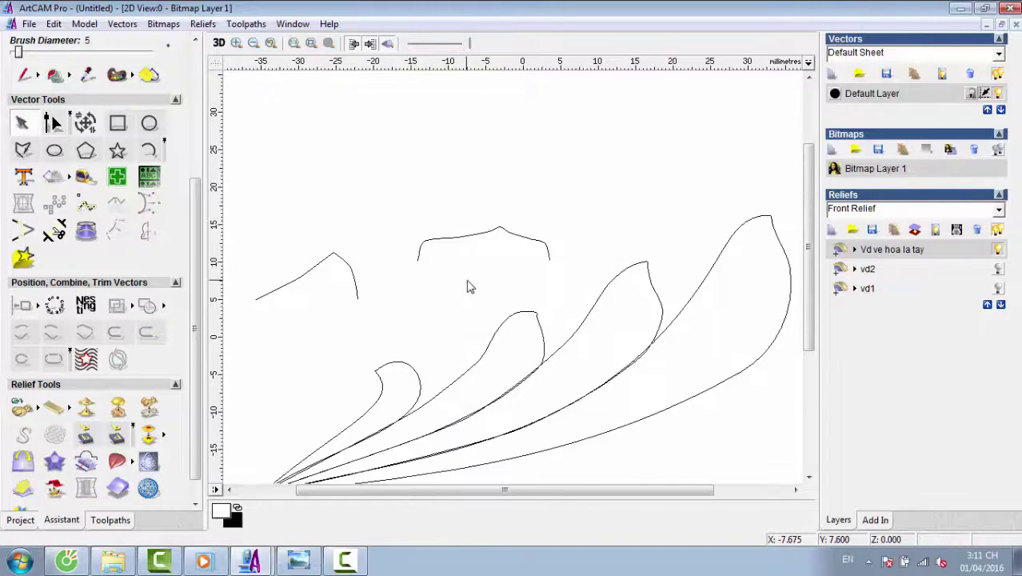
Place a copy of the smooth polyline about 6 mm below and 2.6 mm to the left of the original.
click(22, 151)
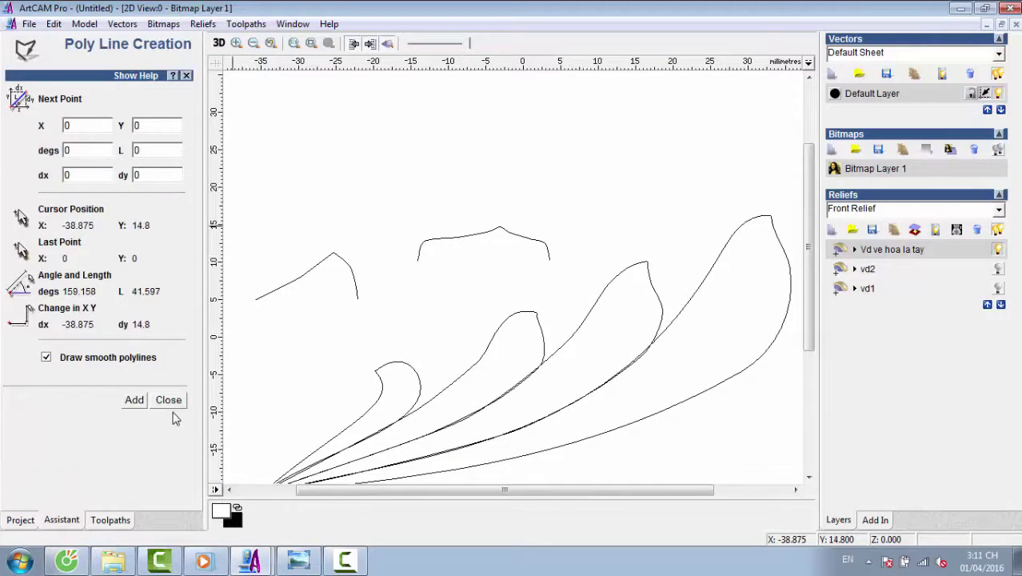
click(167, 334)
click(428, 243)
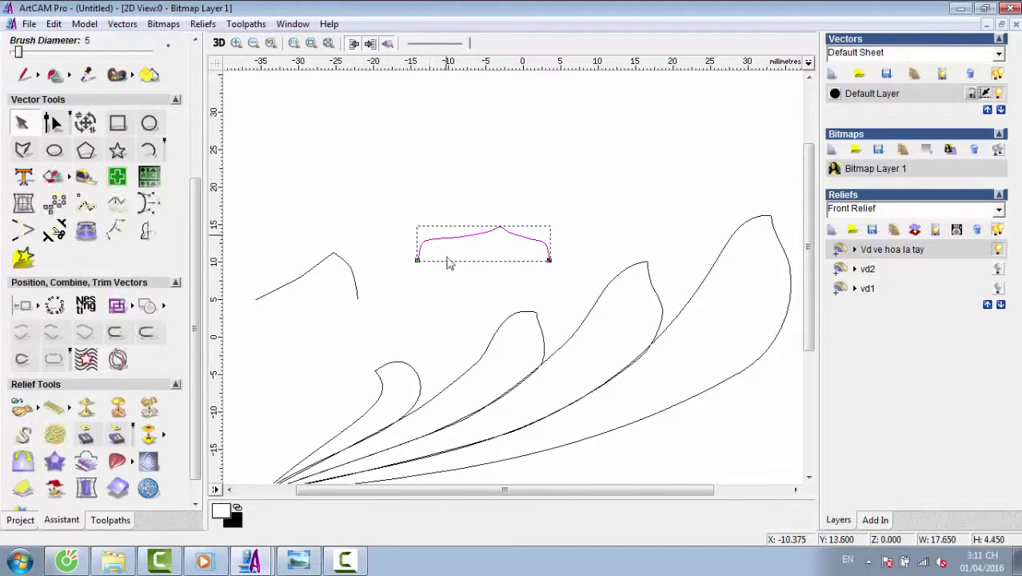
click(451, 254)
click(450, 246)
ctrl+drag(452, 235, 431, 279)
Delete the peak point and the two points beside it from the copied polyline to flatten its top.
scroll(531, 286, up, 2)
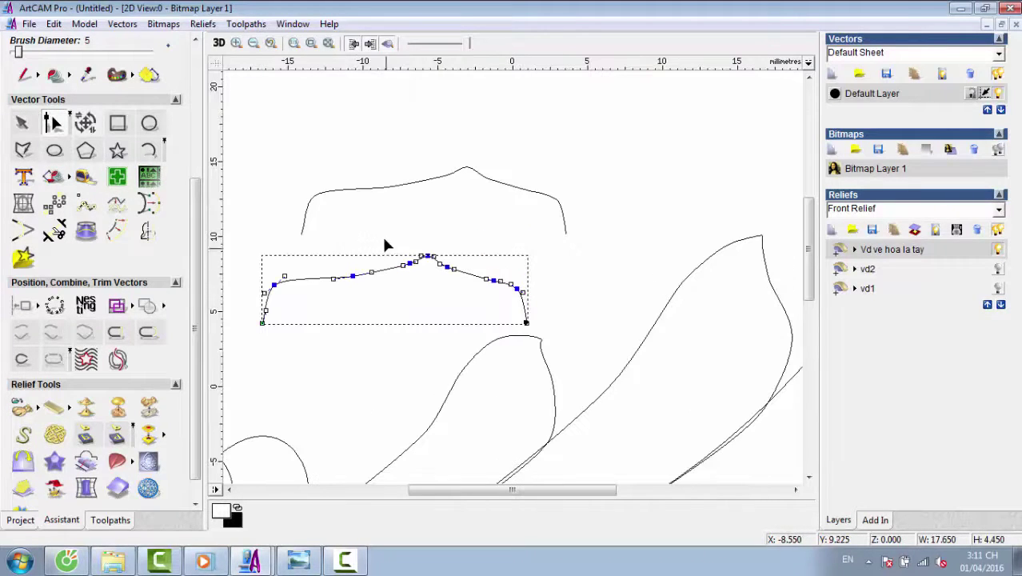
right_click(445, 273)
click(490, 354)
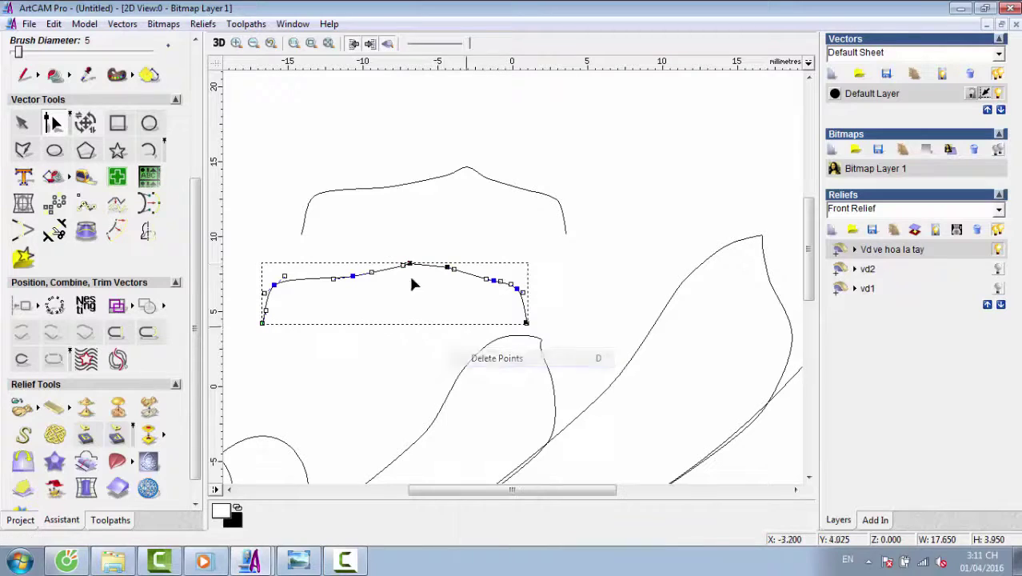
right_click(452, 279)
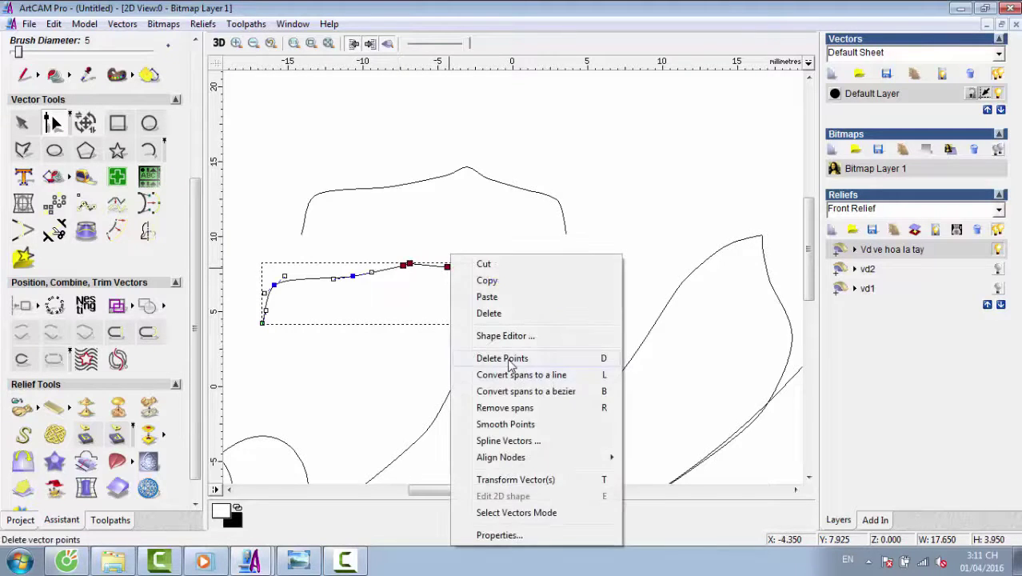
click(500, 357)
click(408, 305)
scroll(487, 286, down, 2)
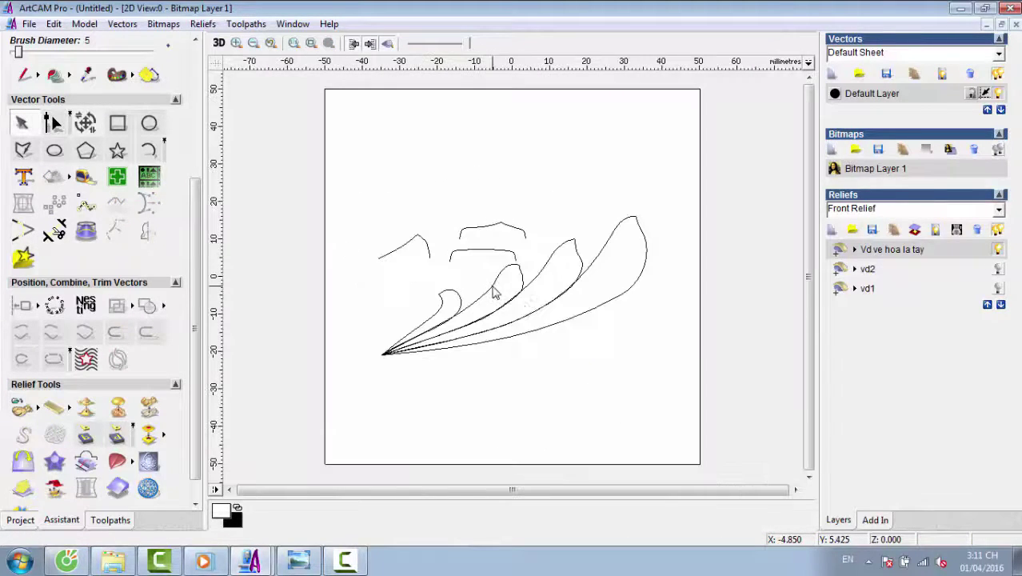
Select both edges of the largest leaf and start a Two Rail Sweep with them as drive rails.
click(583, 289)
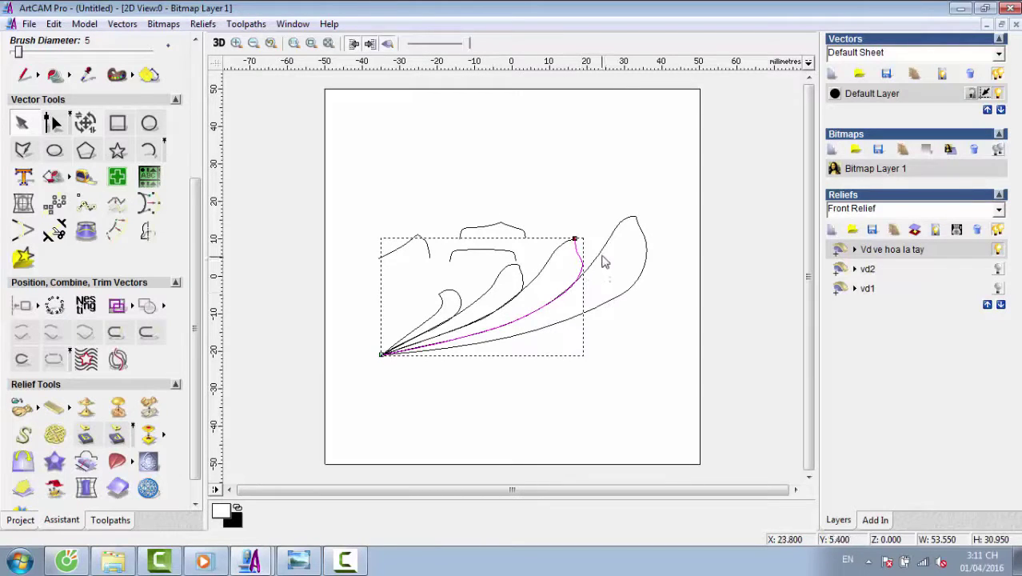
key(Escape)
click(602, 257)
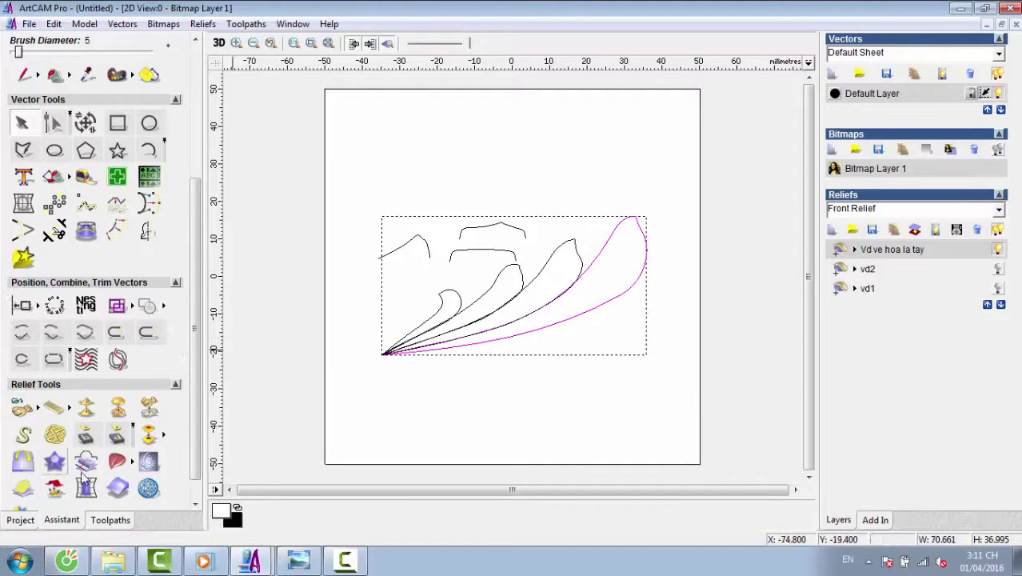
click(115, 471)
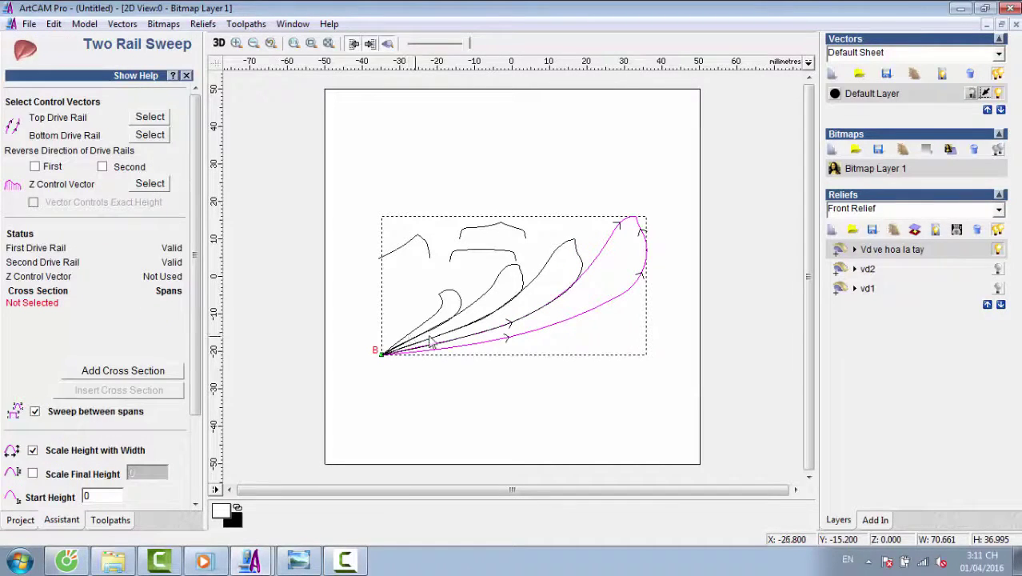
Add the flat-topped polyline as the first cross section and the peaked polyline as the second.
click(509, 253)
click(152, 375)
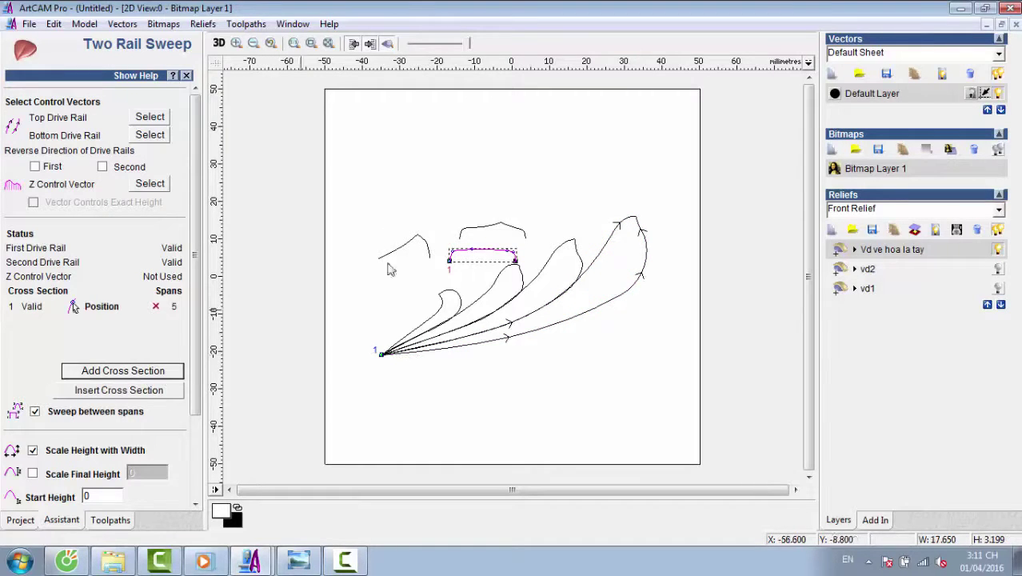
click(467, 230)
click(148, 370)
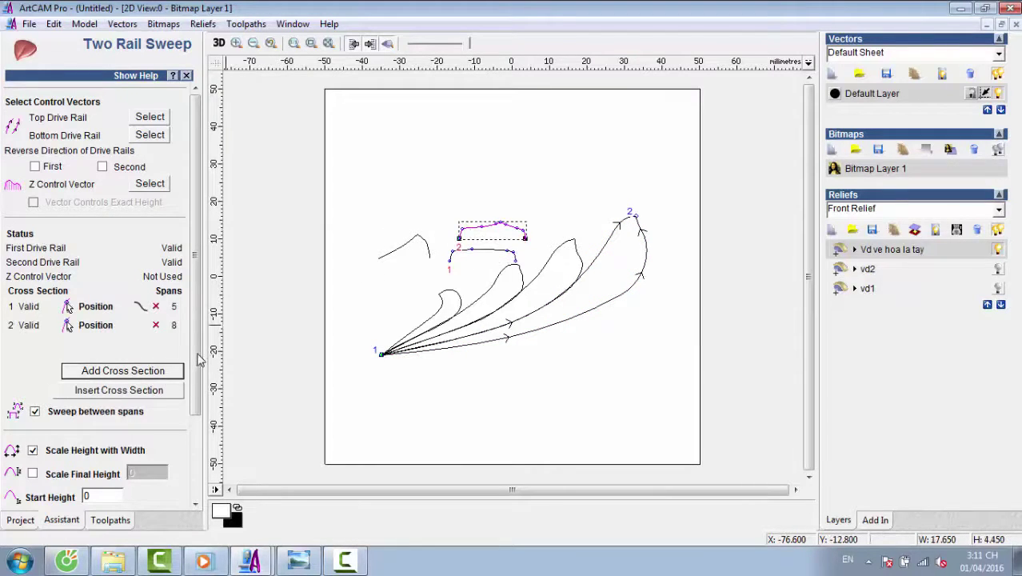
Calculate the largest leaf's sweep with the Highest combine mode and inspect the relief in 3D.
drag(200, 363, 159, 497)
click(38, 462)
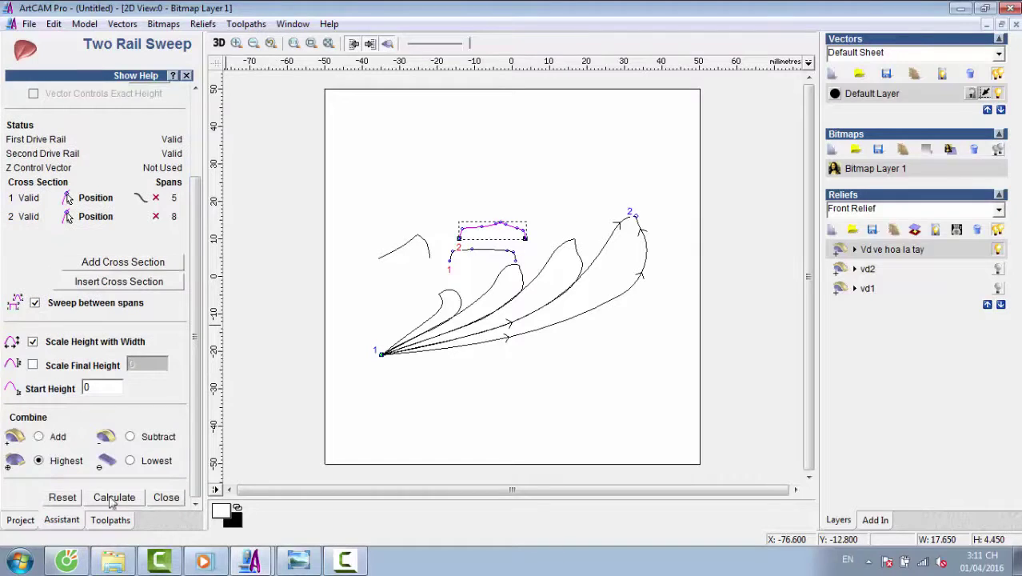
click(114, 496)
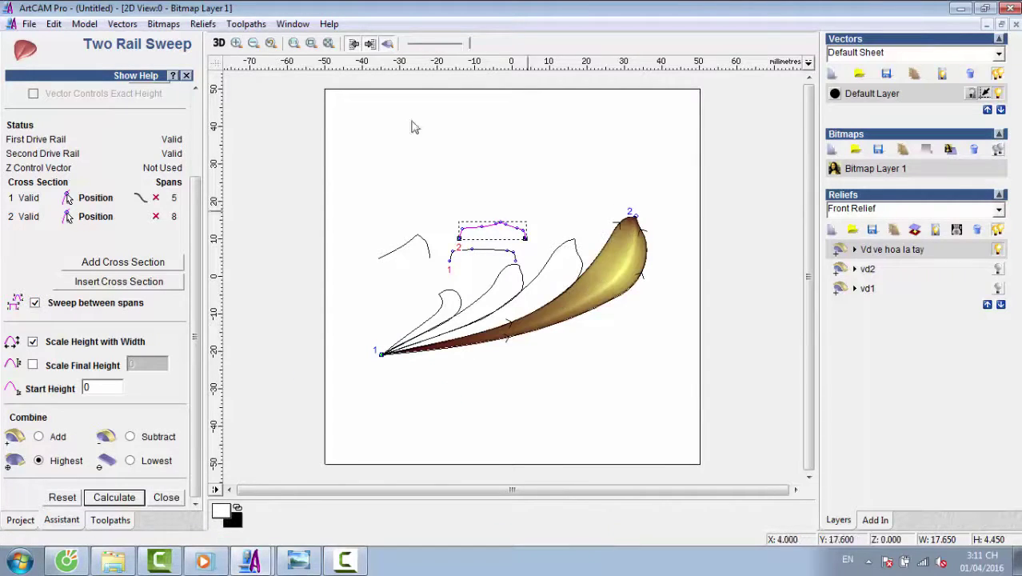
click(219, 43)
drag(584, 333, 600, 306)
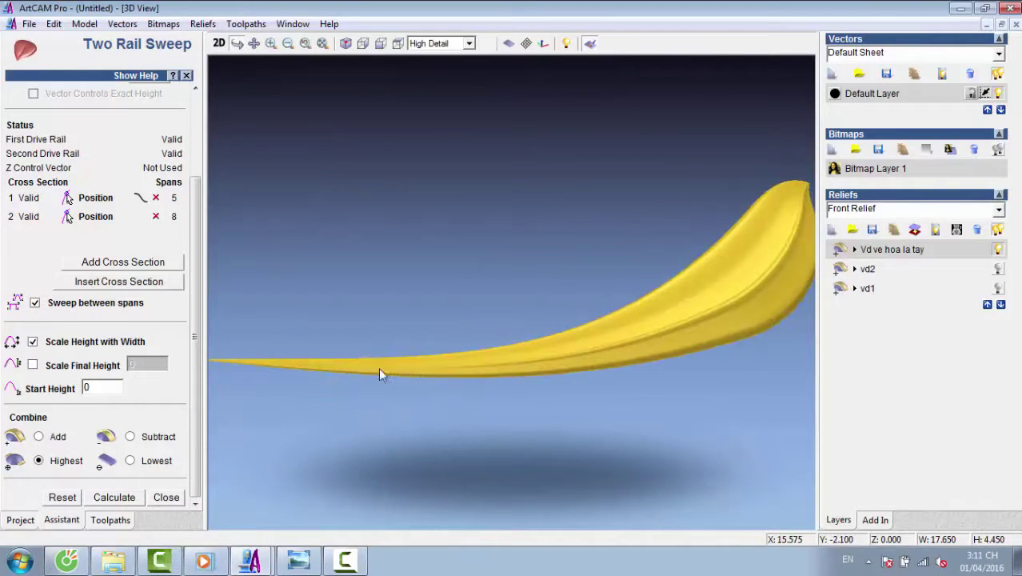
click(219, 43)
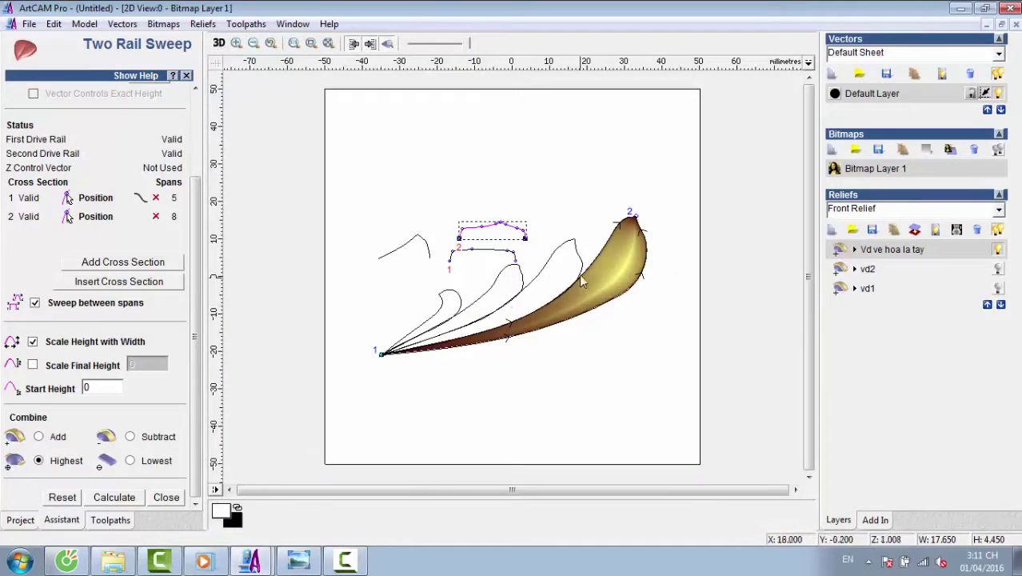
Assign the second-largest leaf's two edges as drive rails and calculate its sweep with the same two cross sections.
click(564, 254)
shift+click(582, 264)
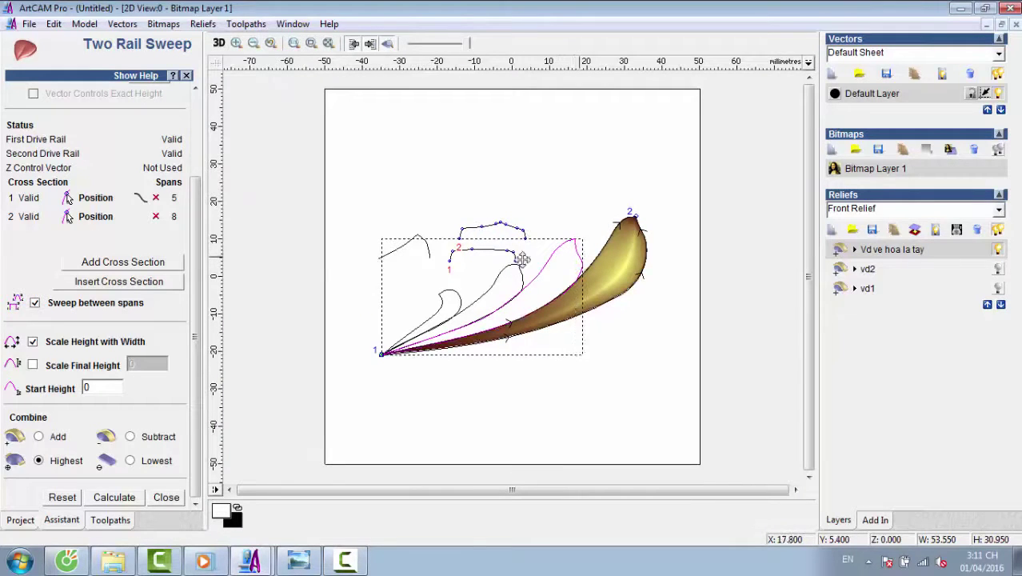
scroll(184, 256, up, 3)
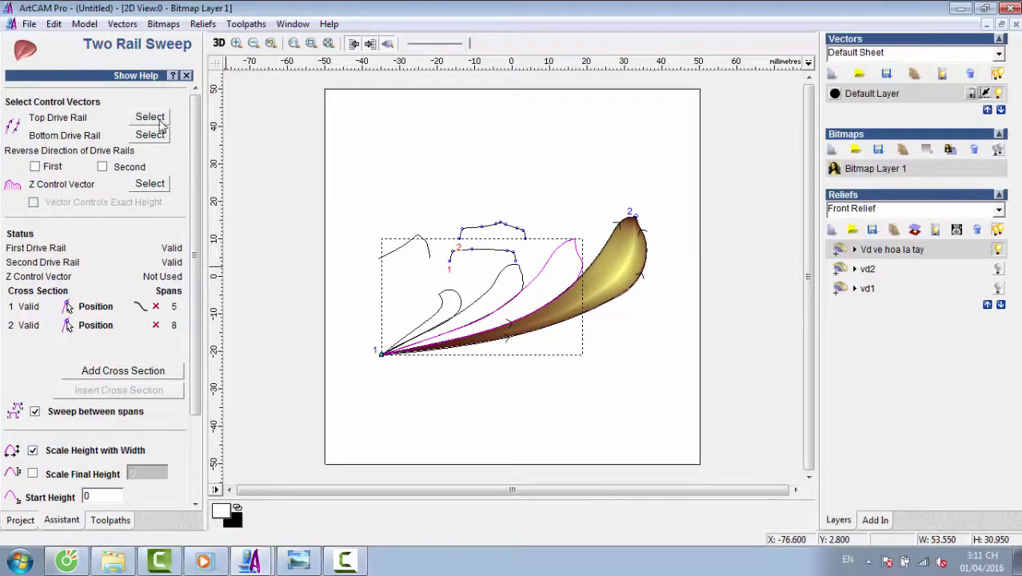
click(160, 120)
scroll(195, 208, down, 3)
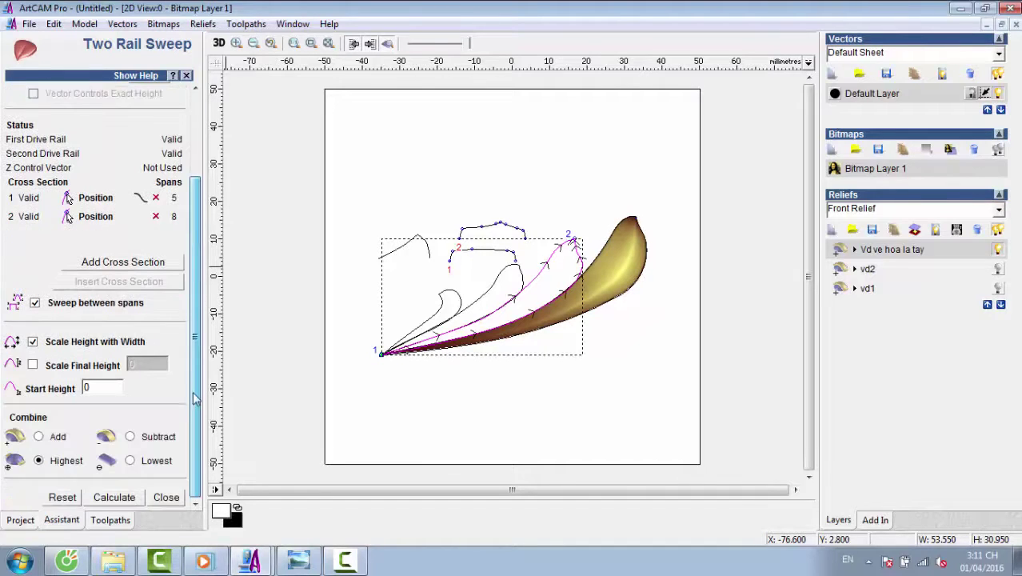
click(128, 497)
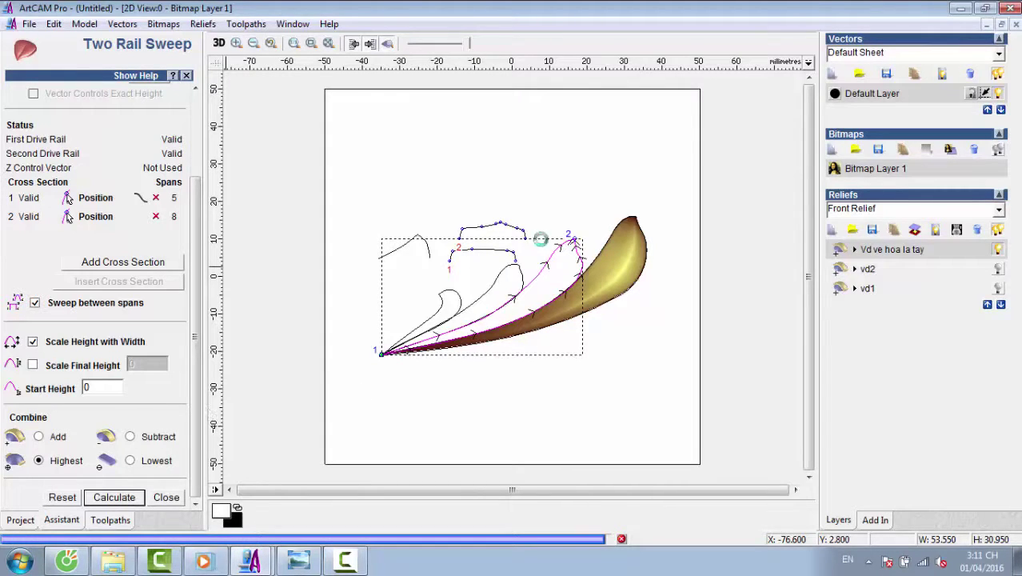
click(337, 128)
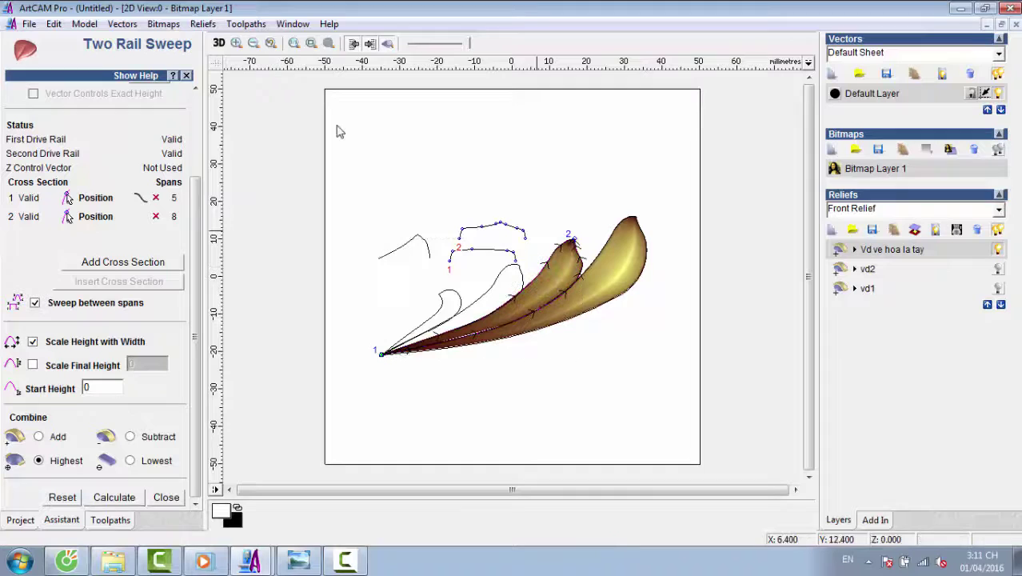
Assign the third leaf's two edges as drive rails and calculate its sweep relief.
click(501, 274)
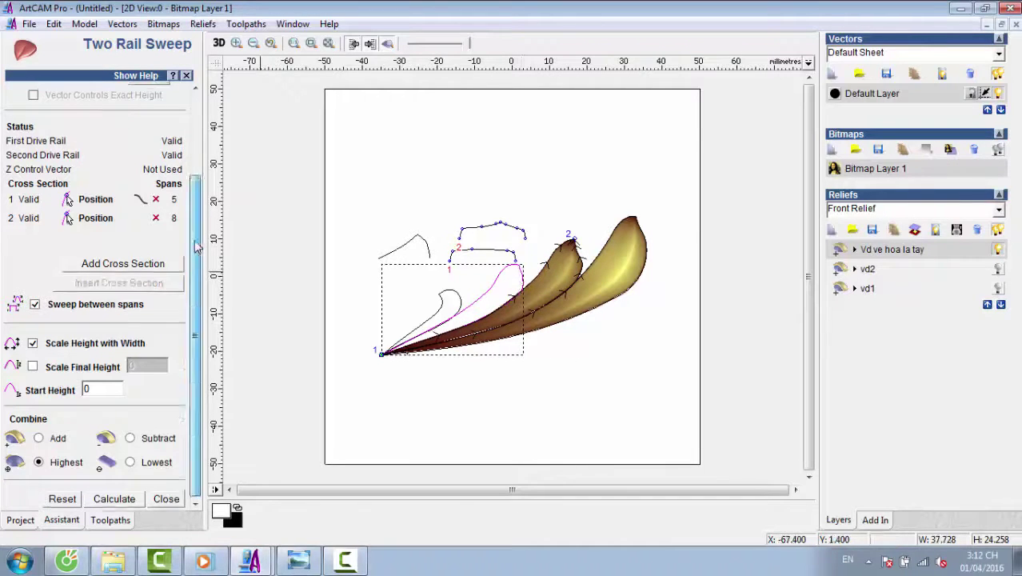
scroll(198, 248, up, 5)
click(146, 116)
scroll(112, 400, down, 5)
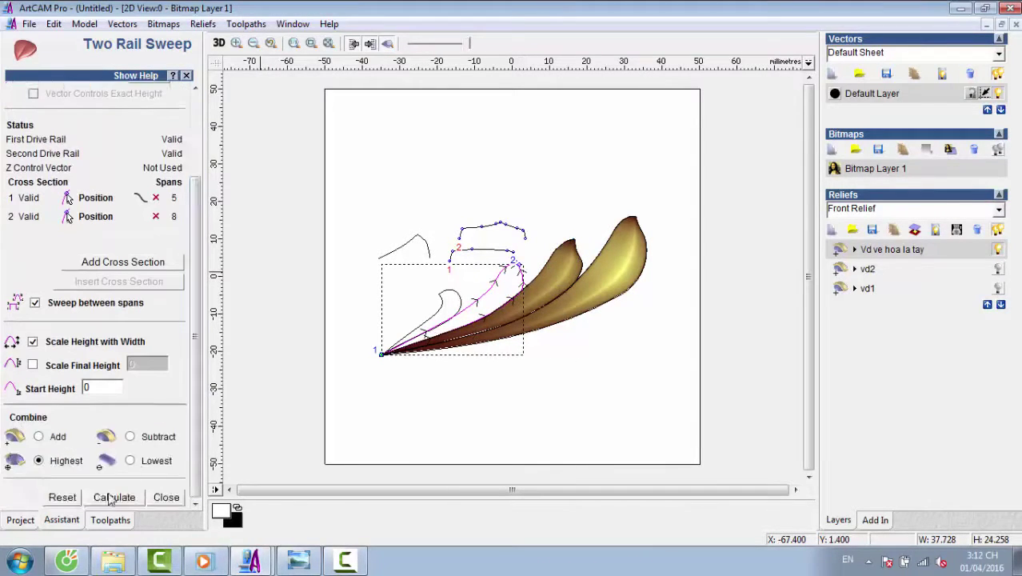
click(114, 497)
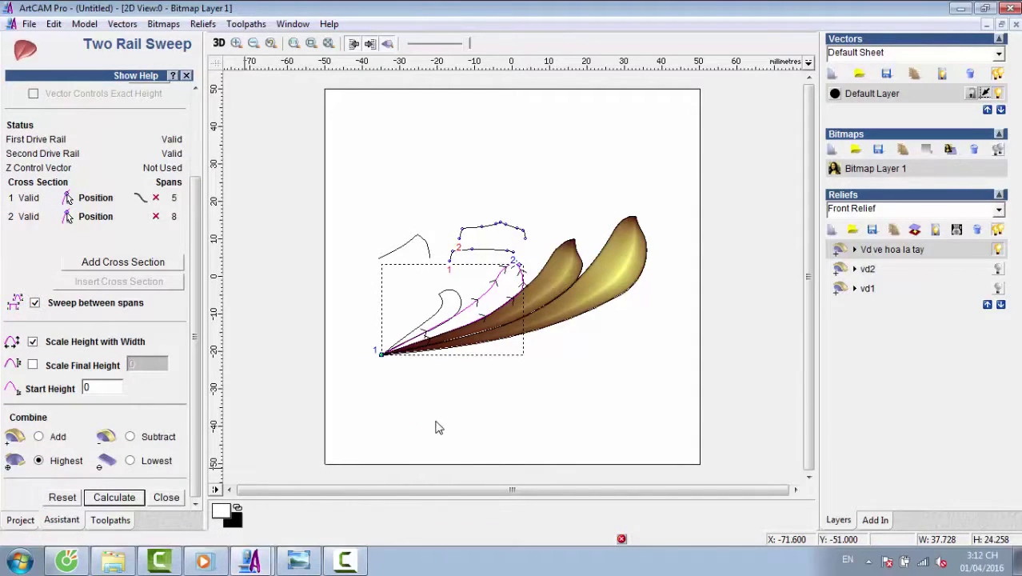
click(384, 256)
click(442, 298)
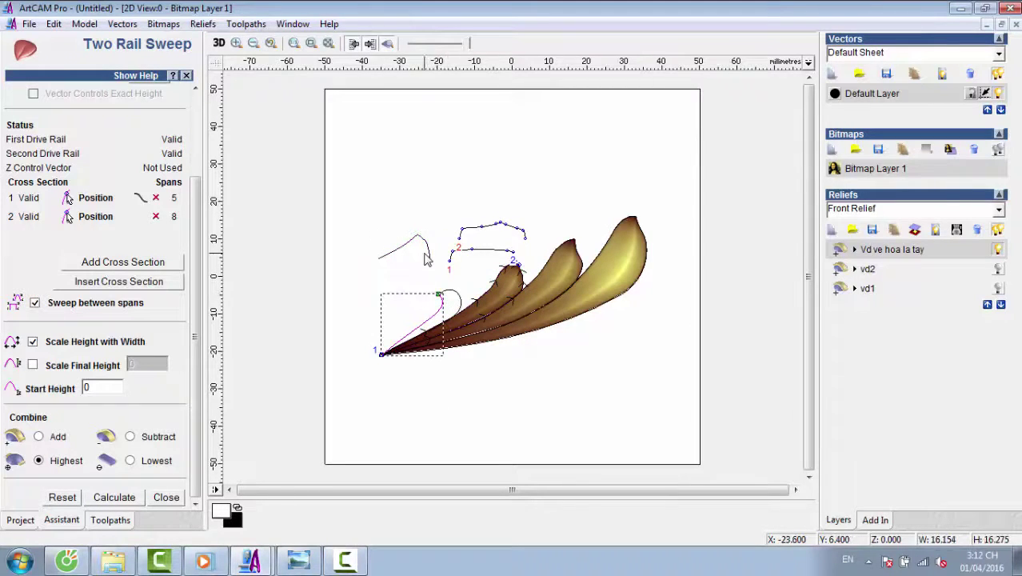
click(426, 258)
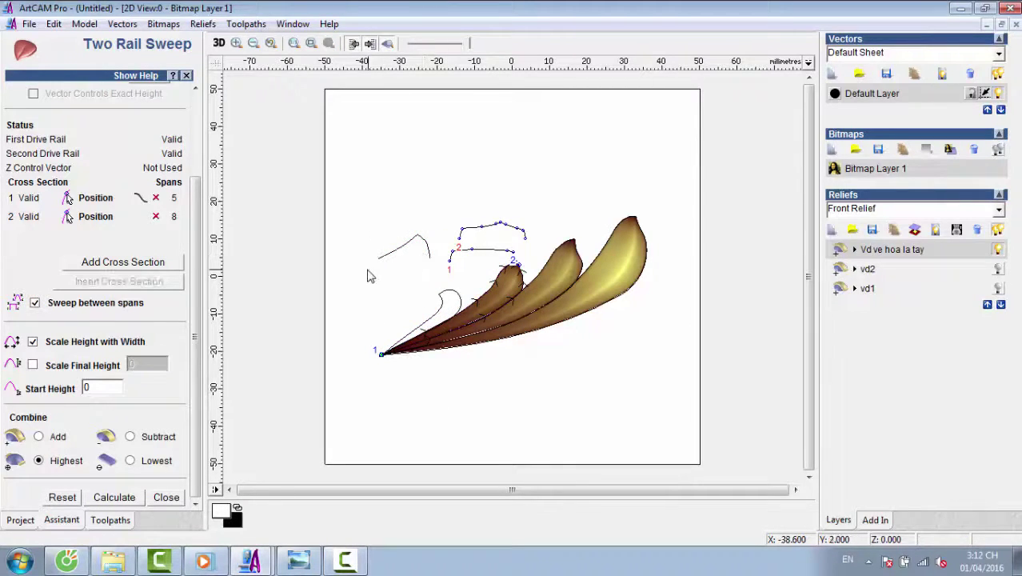
Remove both existing cross sections and assign the smallest leaf's two edges as the drive rails.
click(156, 217)
click(155, 197)
click(446, 309)
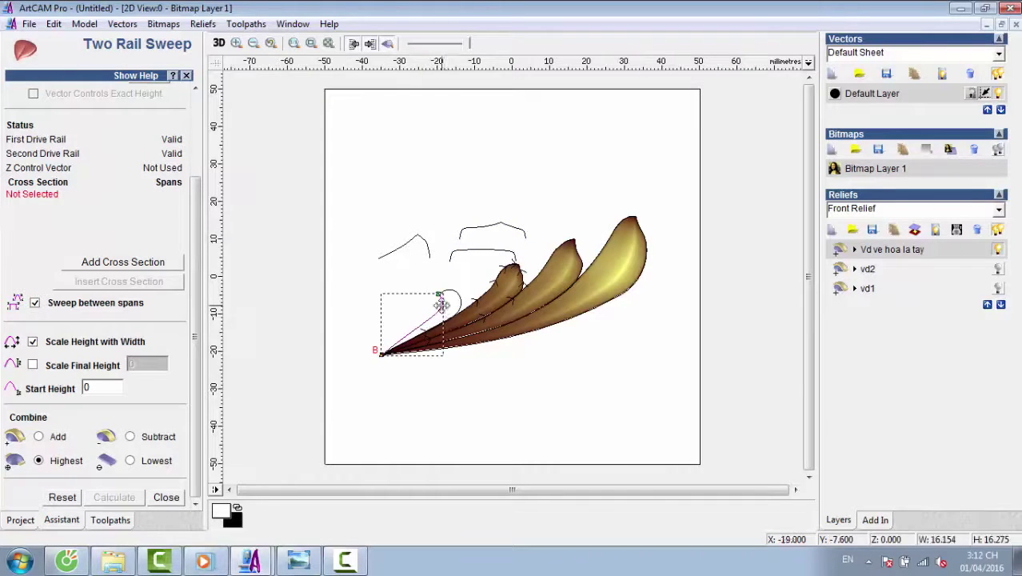
scroll(196, 254, up, 3)
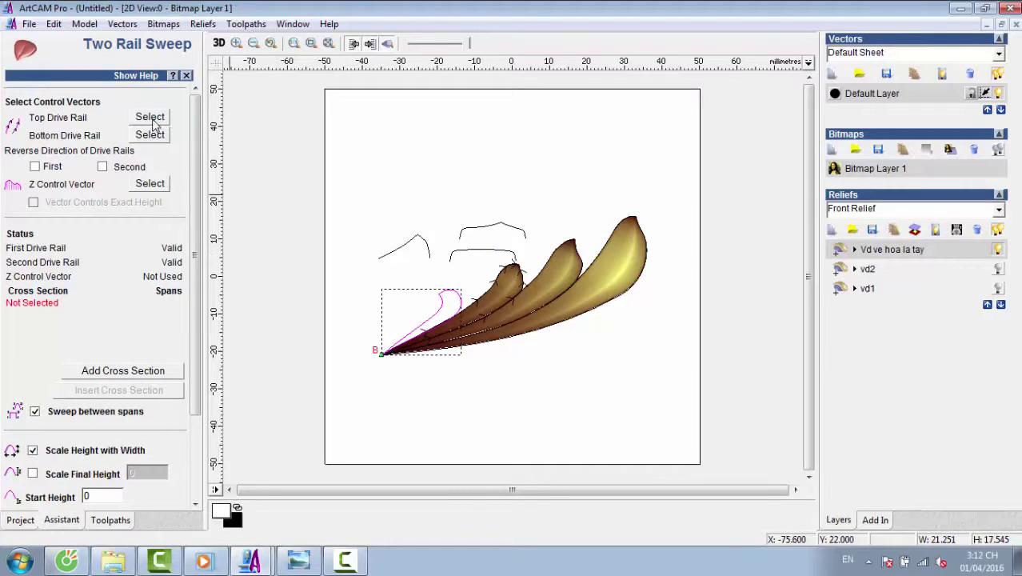
click(151, 117)
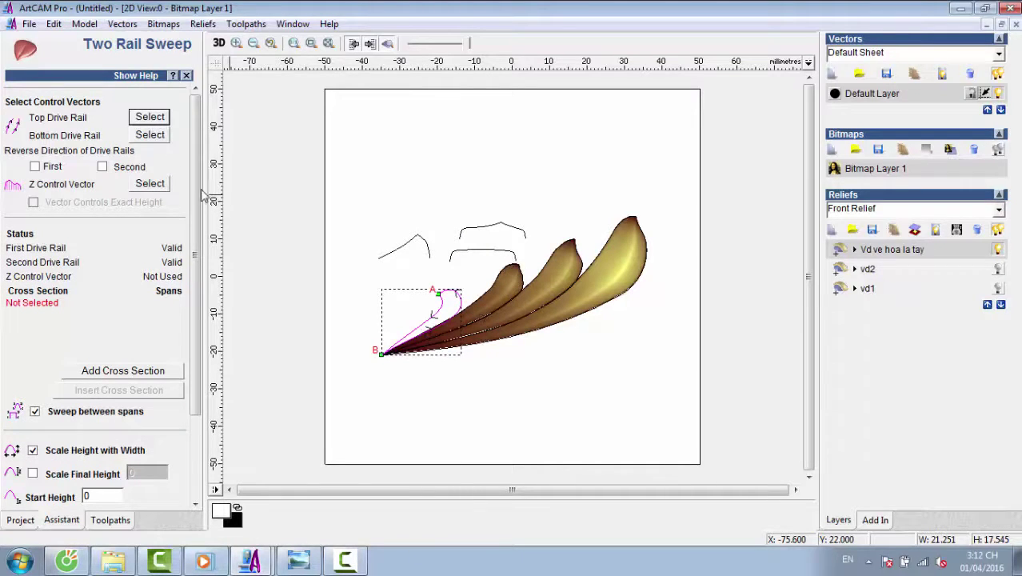
Reverse the direction of the smallest leaf's first drive rail so it matches the second.
click(428, 318)
scroll(428, 319, up, 2)
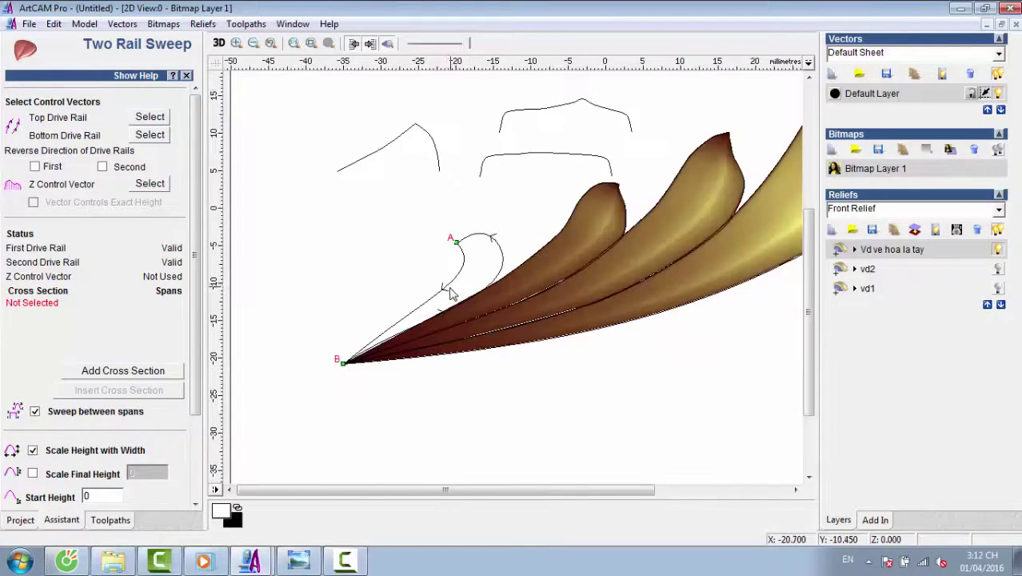
click(36, 166)
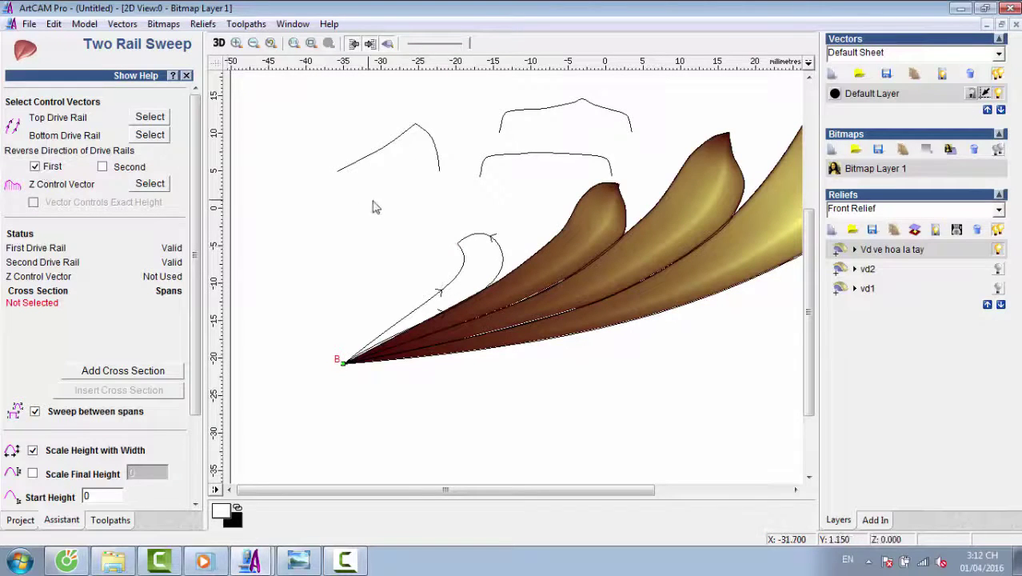
Add the asymmetric peaked polyline as the only cross section, calculate the smallest leaf's sweep, and close Two Rail Sweep.
click(359, 159)
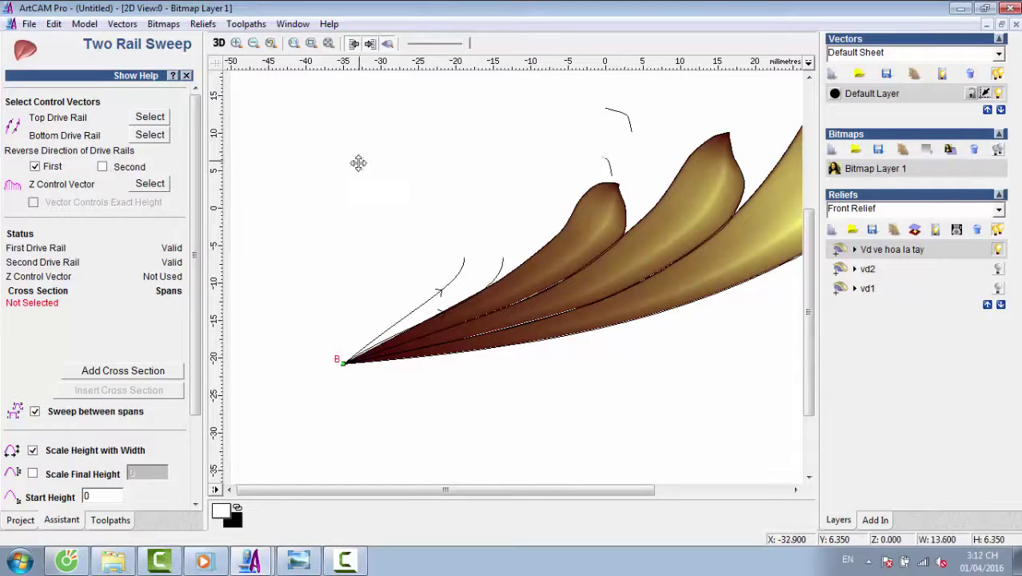
click(118, 370)
scroll(174, 480, down, 3)
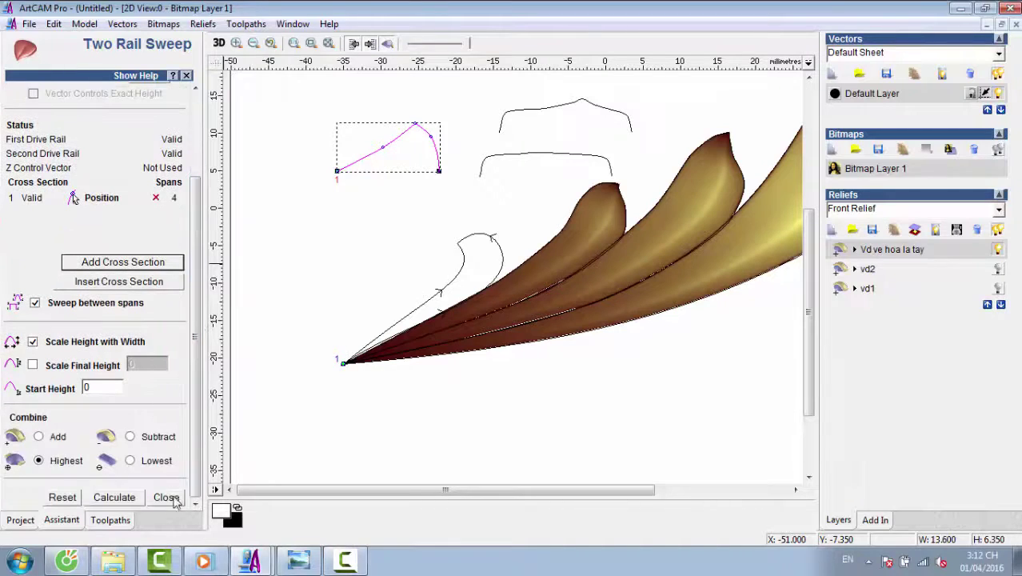
click(123, 503)
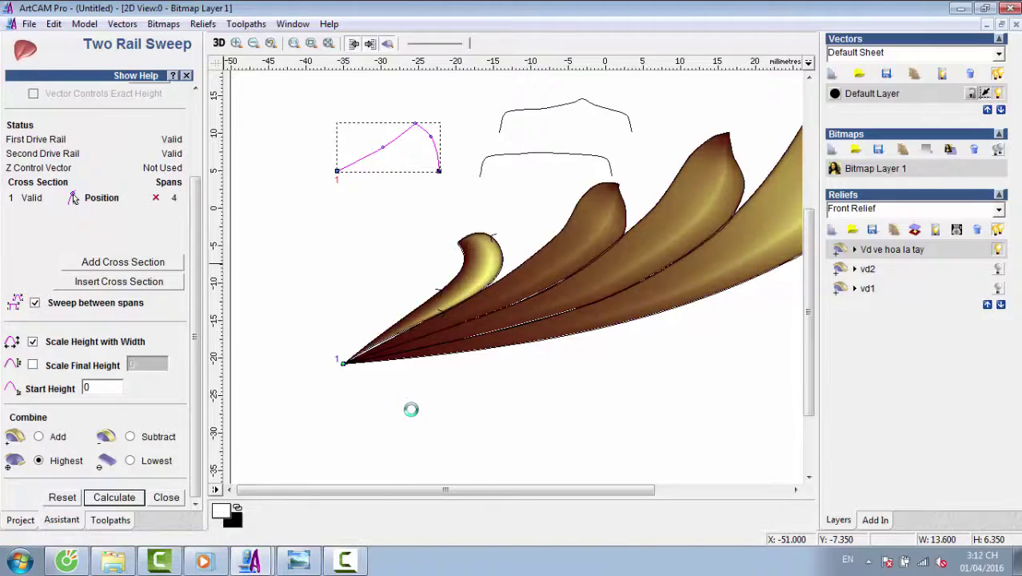
click(185, 75)
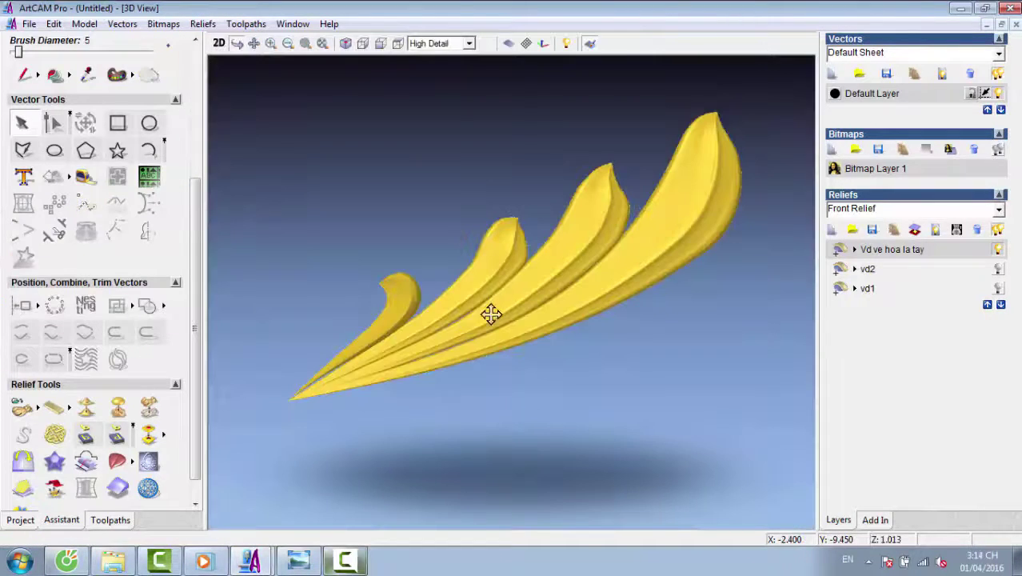
click(118, 461)
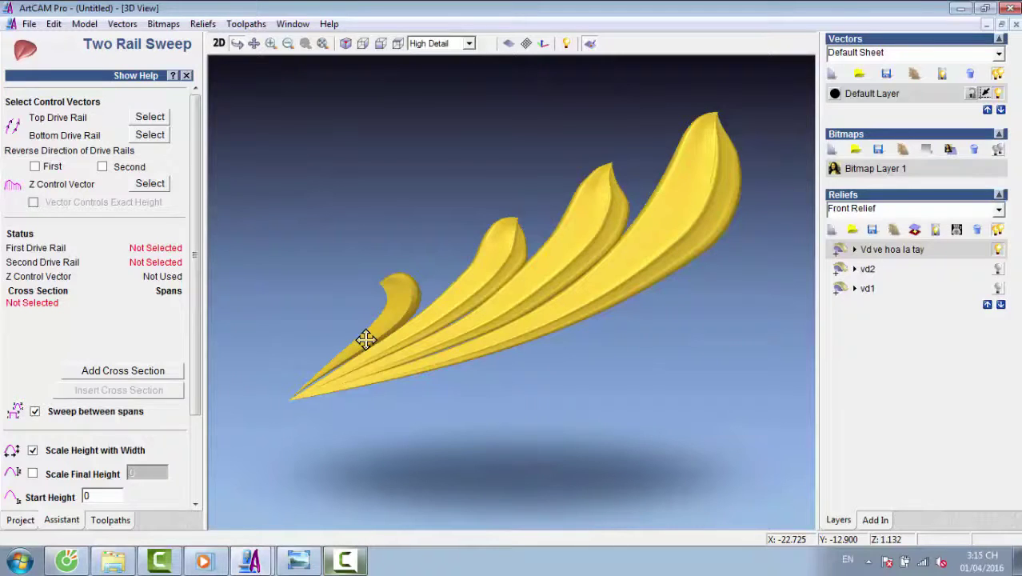
click(345, 560)
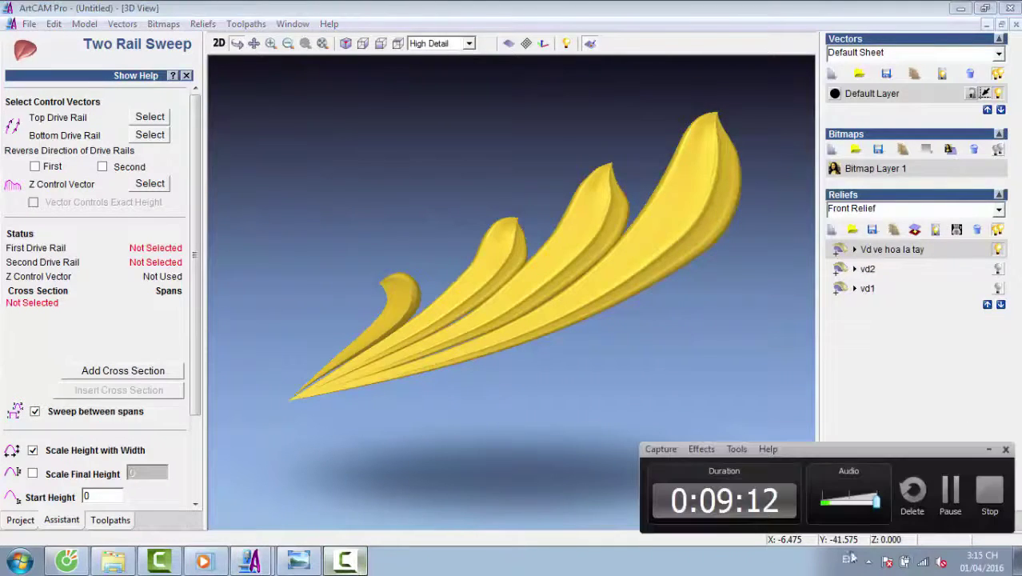